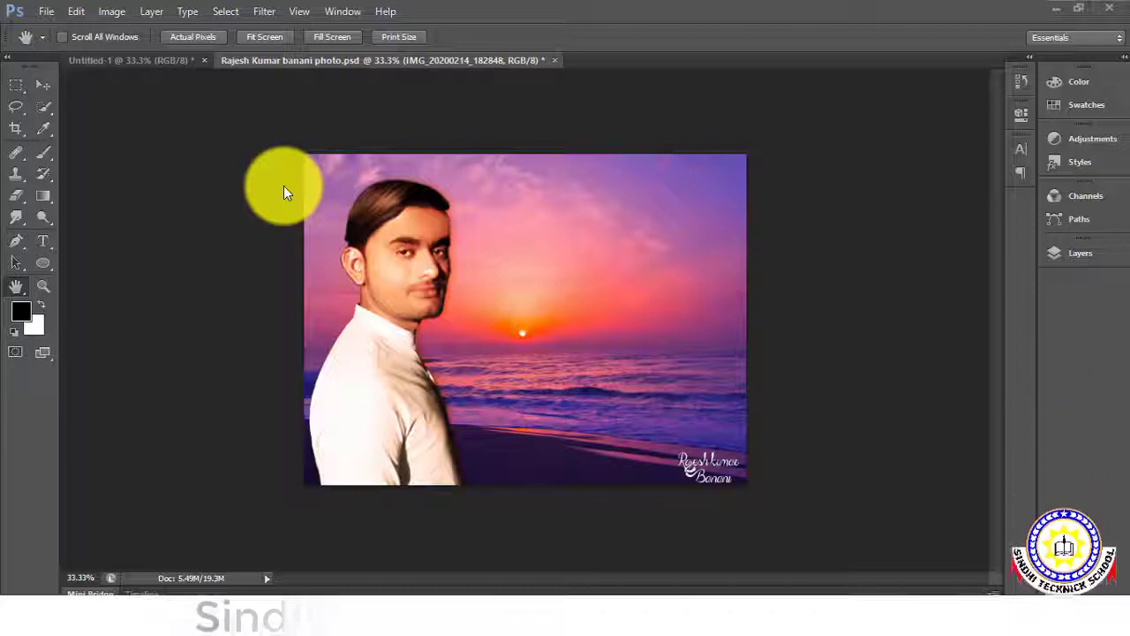
Step: Create a new white 1600×1200 px, 72 ppi document from the Web preset
{"action": "left_click", "coordinate": [48, 10]}
{"action": "mouse_move", "coordinate": [76, 11]}
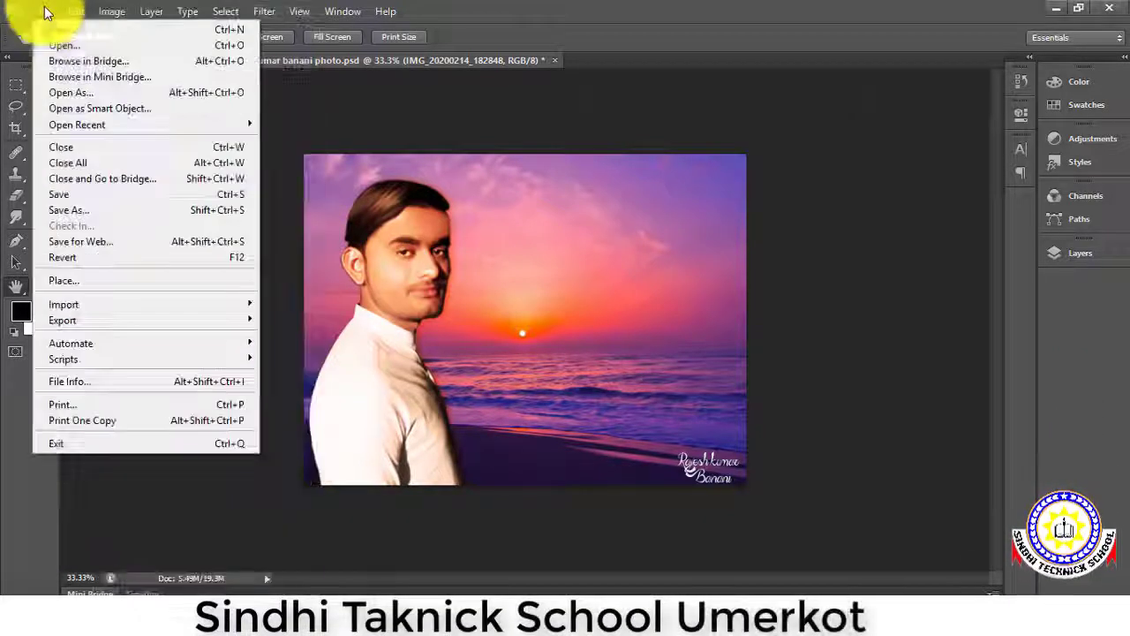
{"action": "left_click", "coordinate": [51, 26]}
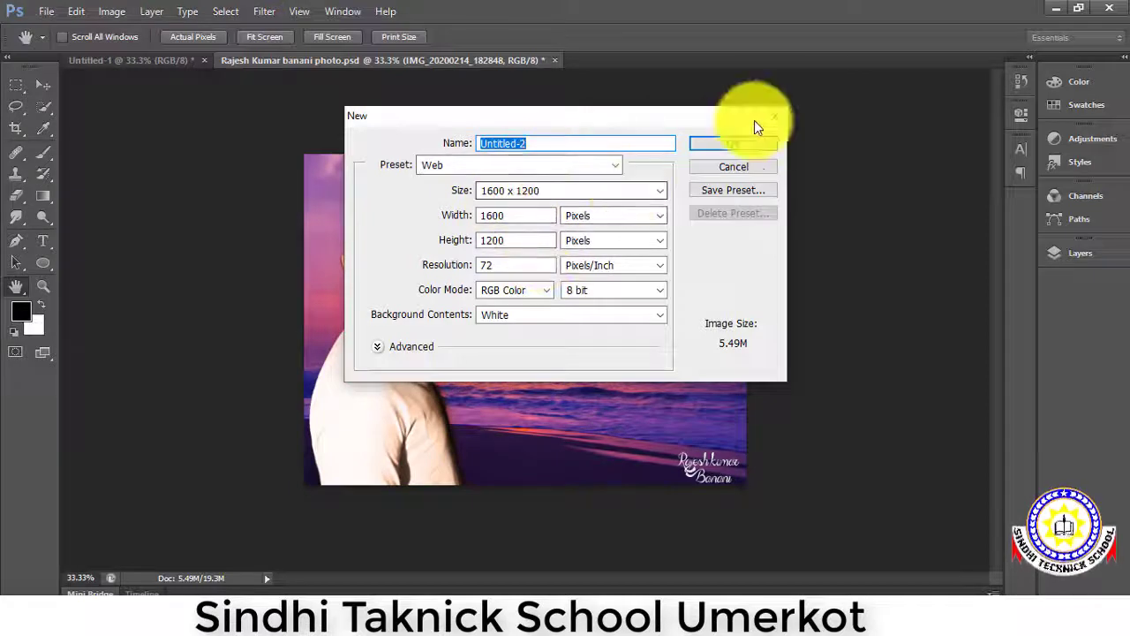
{"action": "left_click", "coordinate": [755, 143]}
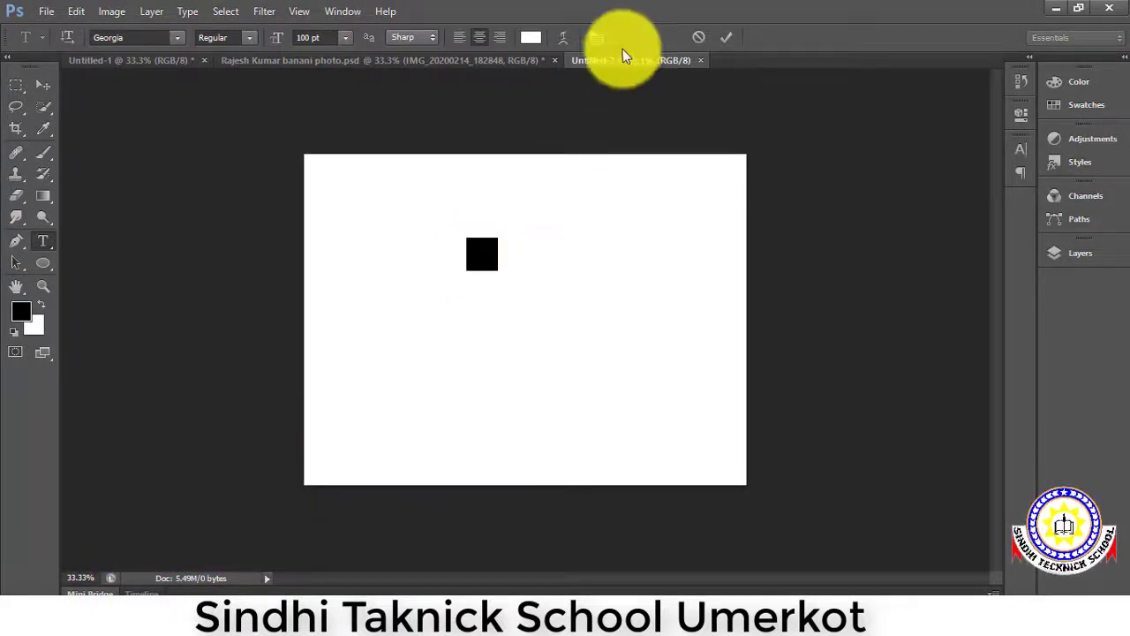
Step: Give the Georgia r black 000000 colour and a 300 pt size, then commit it
{"action": "left_click", "coordinate": [532, 39]}
{"action": "left_click_drag", "start_coordinate": [767, 365], "coordinate": [680, 534]}
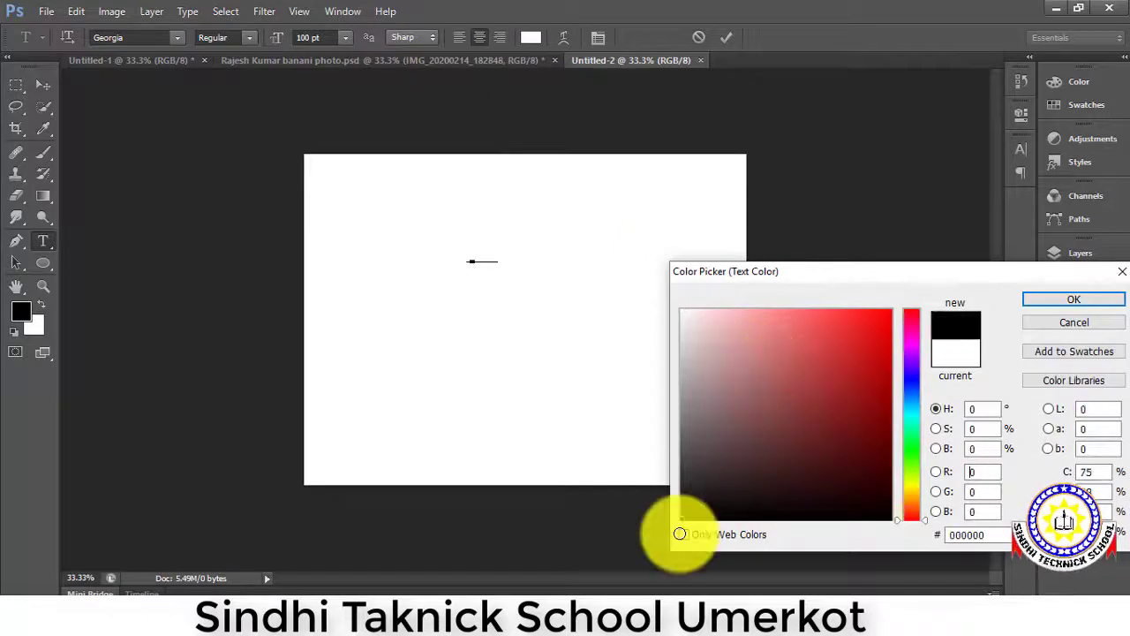
{"action": "left_click", "coordinate": [1075, 302]}
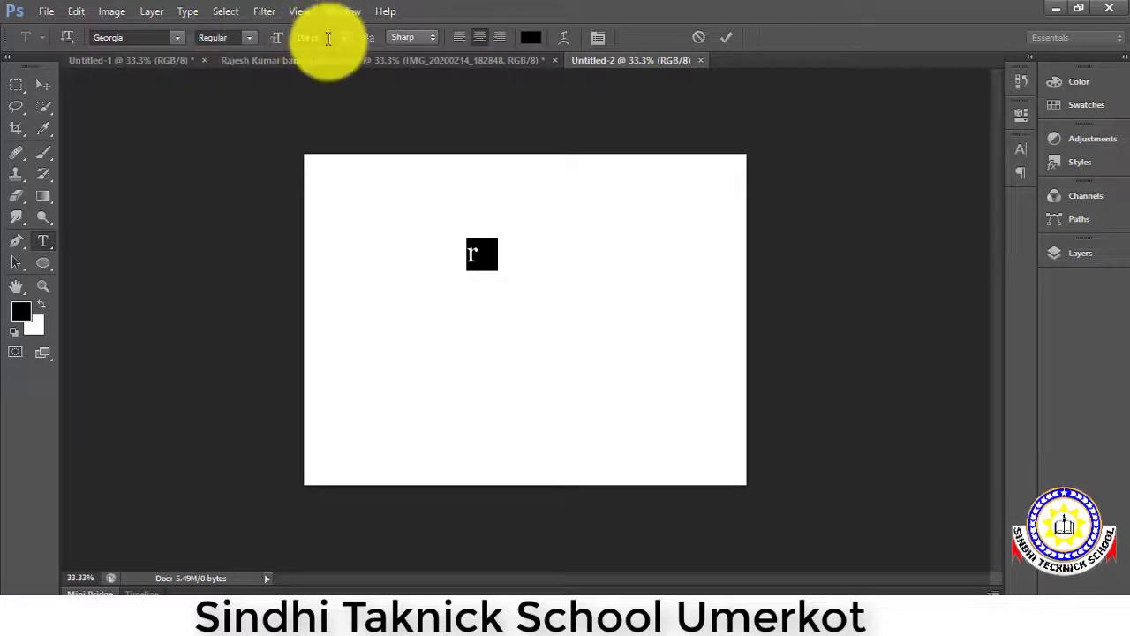
{"action": "left_click", "coordinate": [327, 38]}
{"action": "type", "text": "00"}
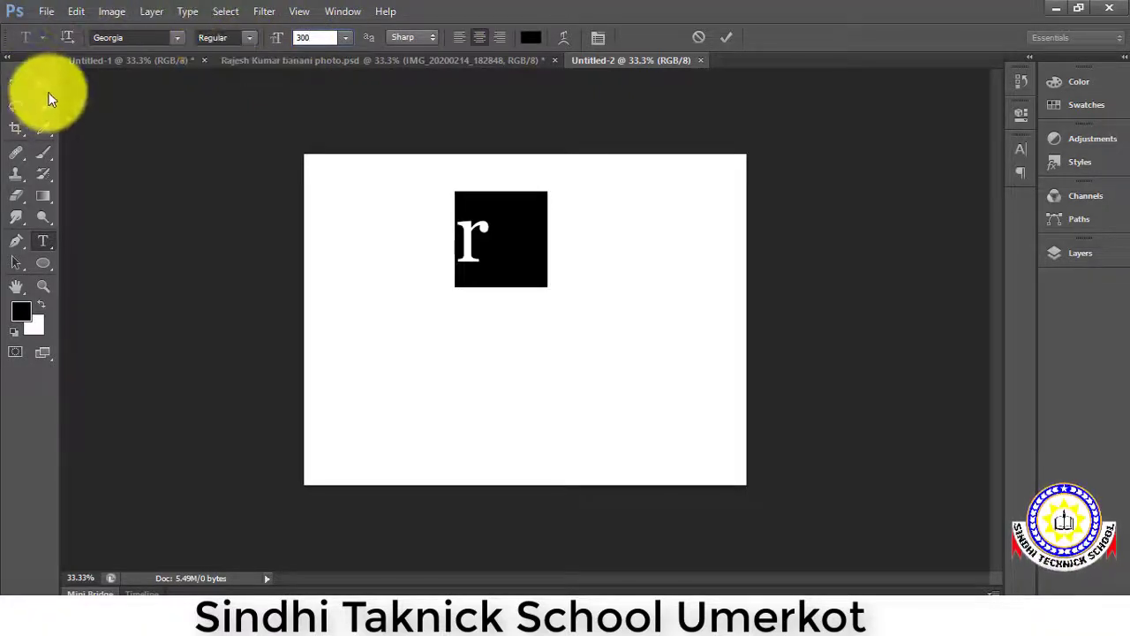
{"action": "left_click", "coordinate": [43, 84]}
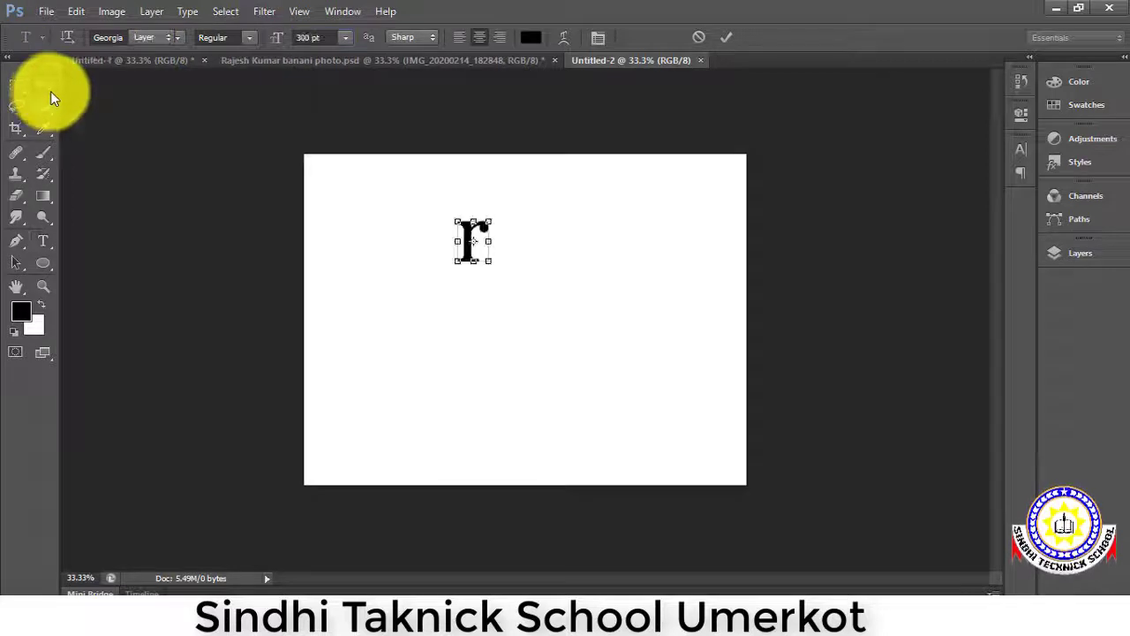
Step: Apply All Caps and Faux Bold to turn the r into a bold R
{"action": "left_click", "coordinate": [1022, 149]}
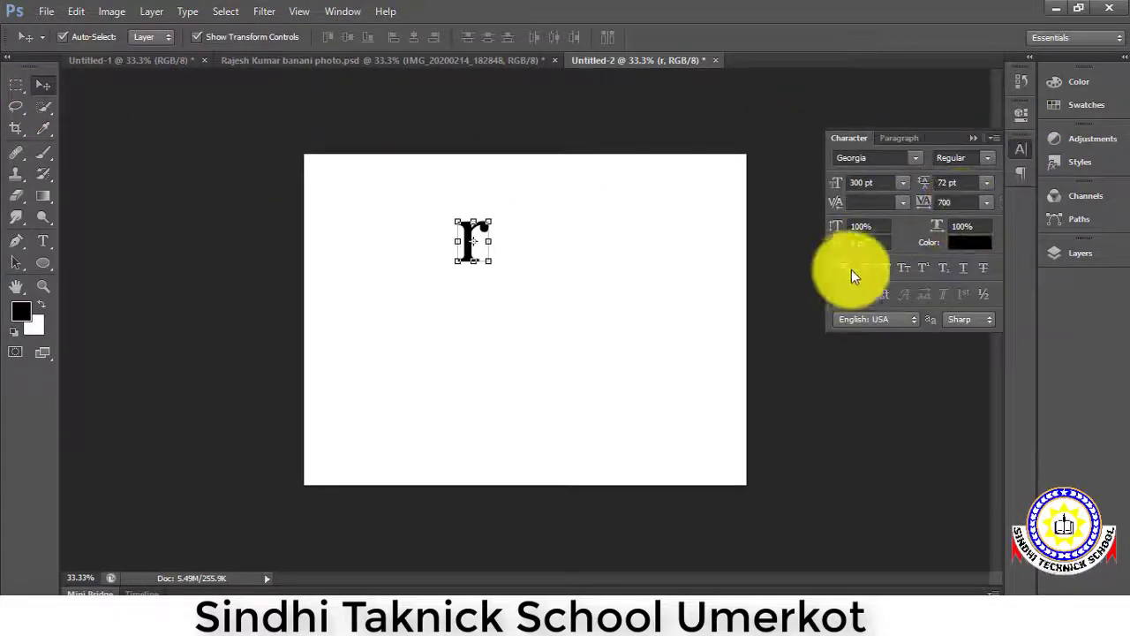
{"action": "left_click", "coordinate": [886, 270]}
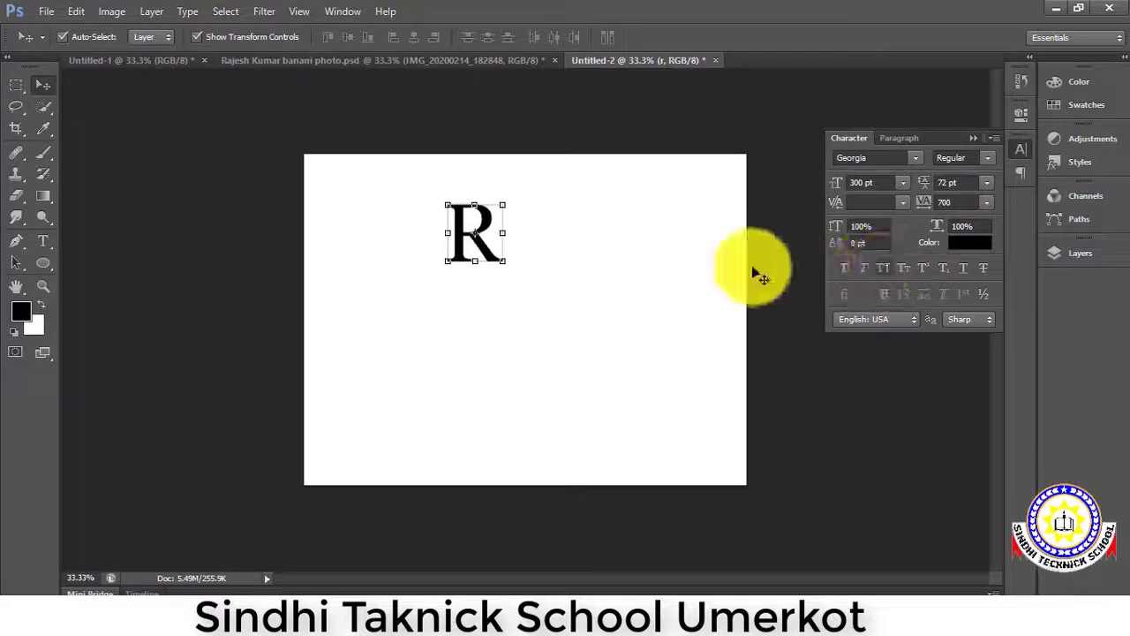
{"action": "left_click", "coordinate": [844, 269]}
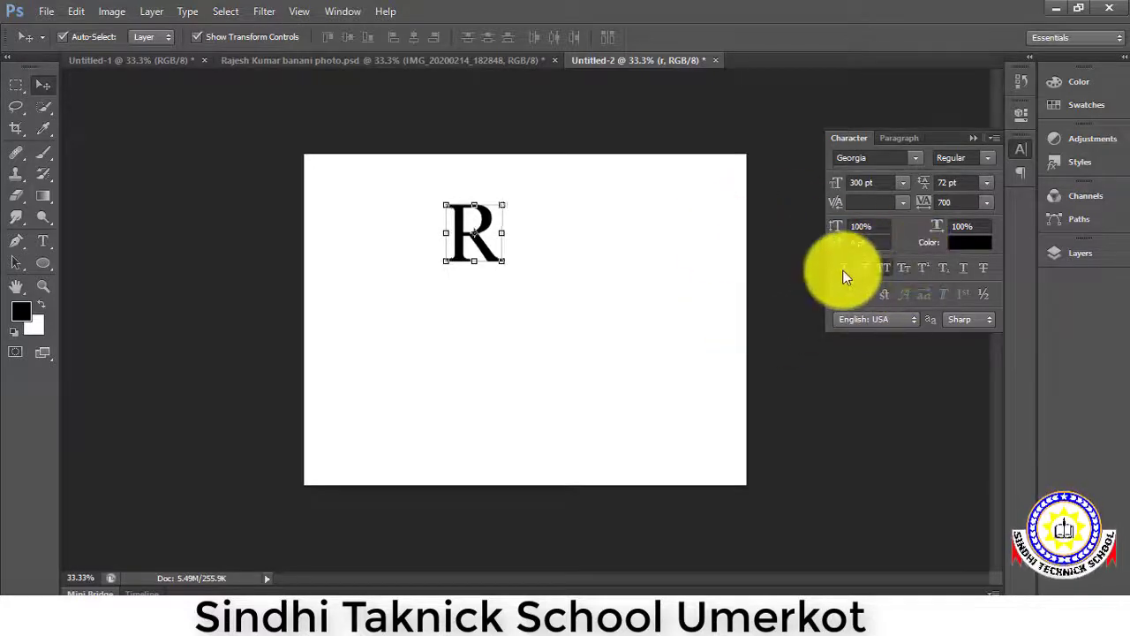
Step: Scale the R up to about 254% and move it toward the canvas centre
{"action": "left_click_drag", "start_coordinate": [503, 205], "coordinate": [560, 265]}
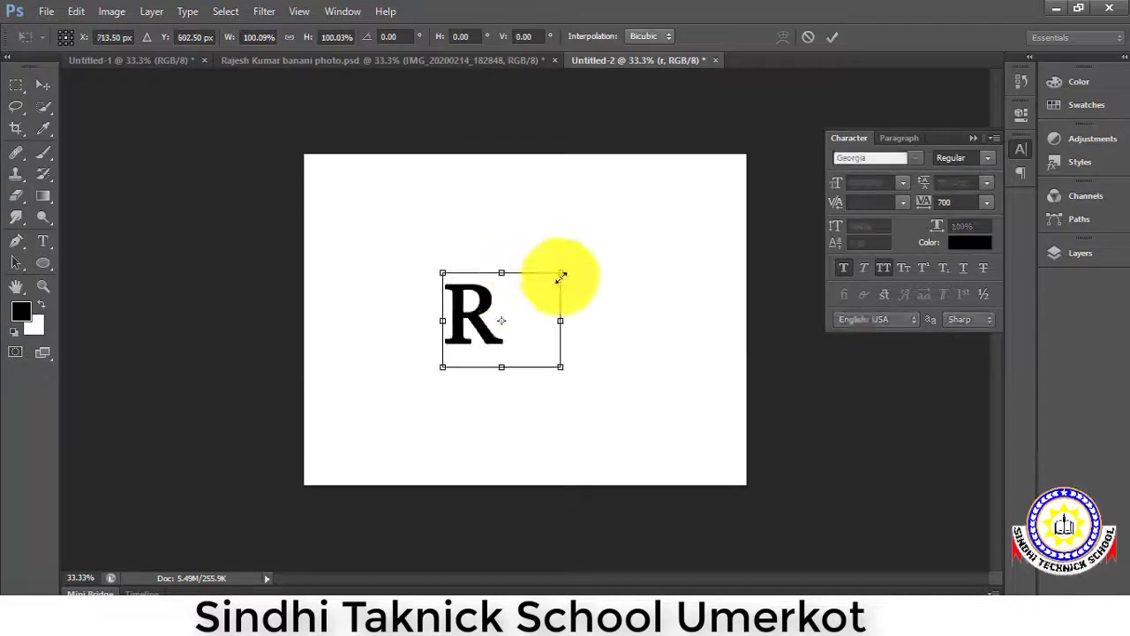
{"action": "left_click_drag", "start_coordinate": [561, 276], "coordinate": [652, 199]}
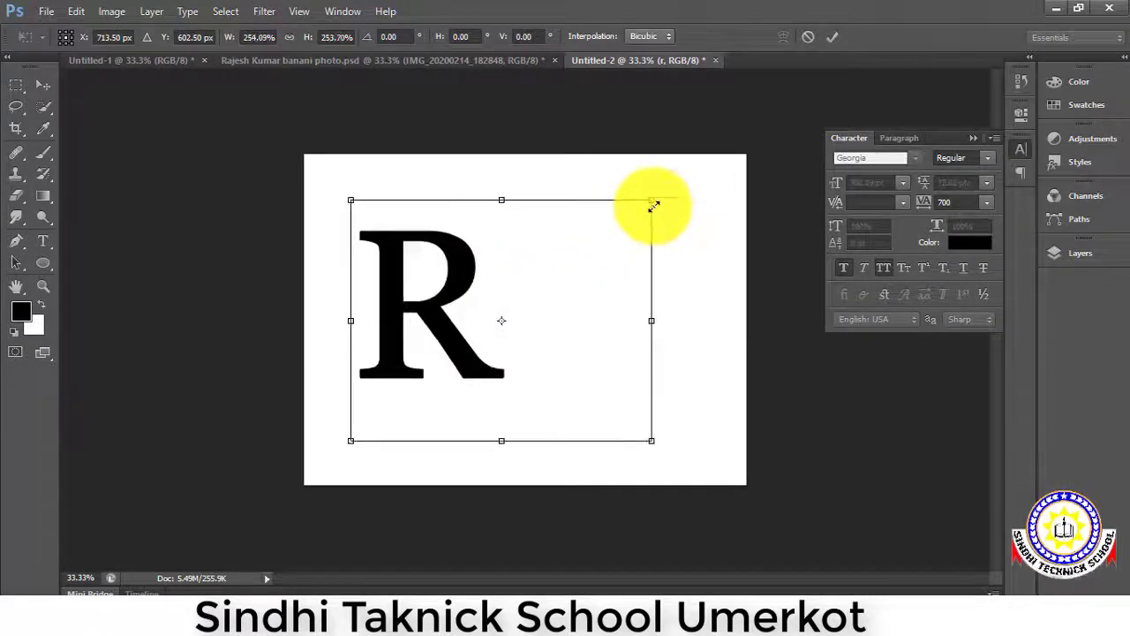
{"action": "left_click_drag", "start_coordinate": [428, 300], "coordinate": [524, 303]}
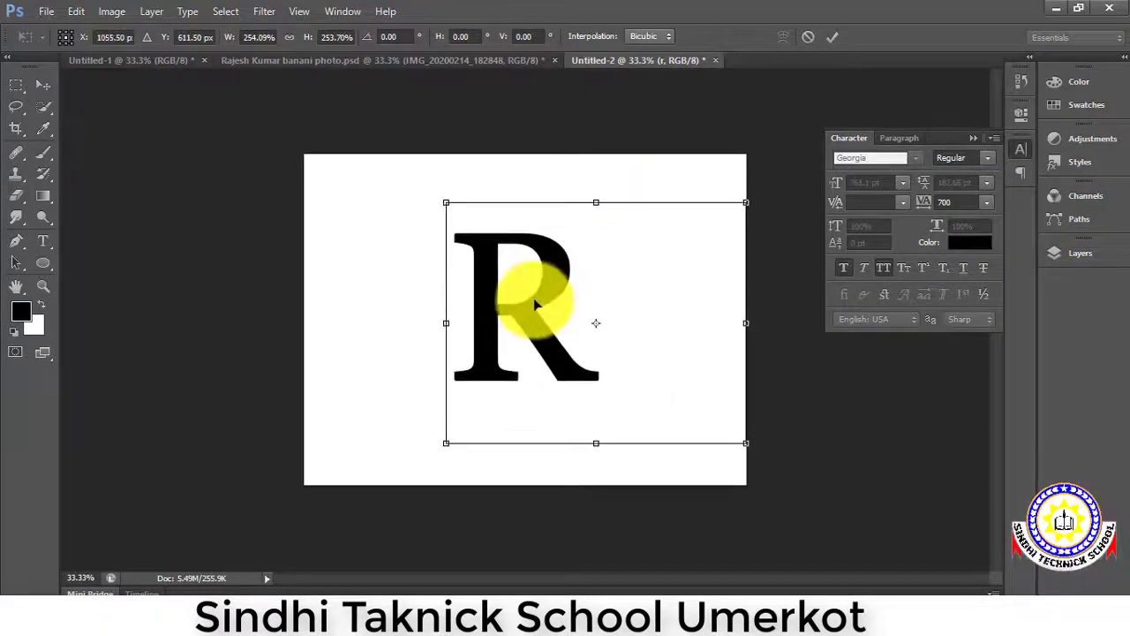
{"action": "key", "text": "Return"}
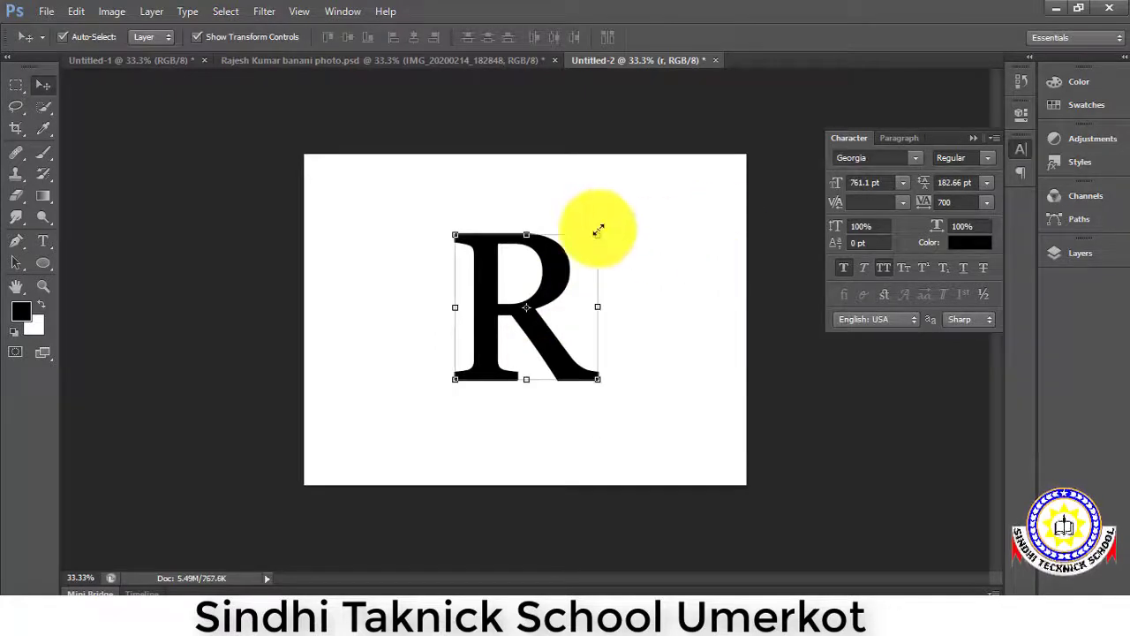
{"action": "key", "text": "ctrl+t"}
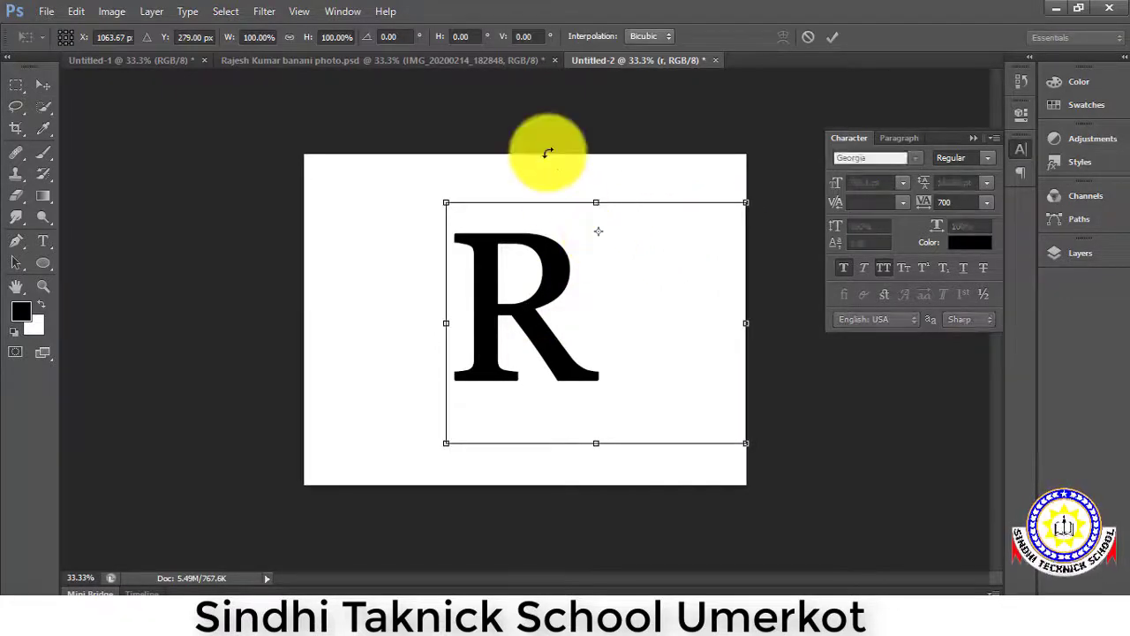
{"action": "key", "text": "Return"}
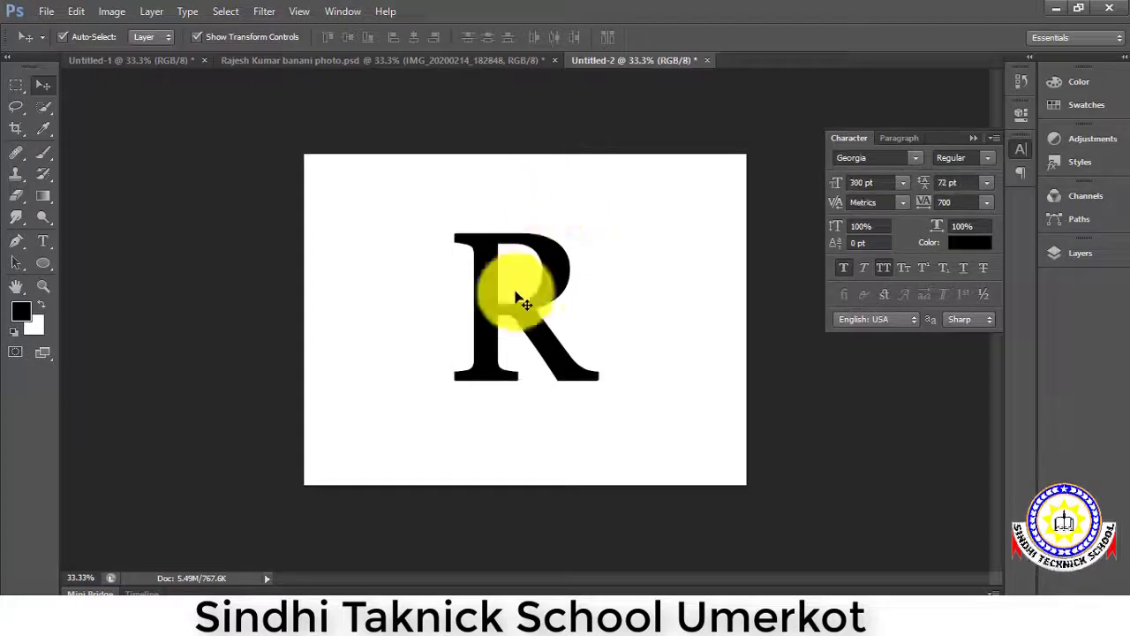
Step: Bring the portrait photo into Untitled-2 and flip it horizontally
{"action": "left_click", "coordinate": [479, 61]}
{"action": "mouse_move", "coordinate": [403, 353]}
{"action": "left_mouse_down"}
{"action": "mouse_move", "coordinate": [600, 80]}
{"action": "mouse_move", "coordinate": [518, 312]}
{"action": "mouse_move", "coordinate": [491, 313]}
{"action": "left_mouse_up"}
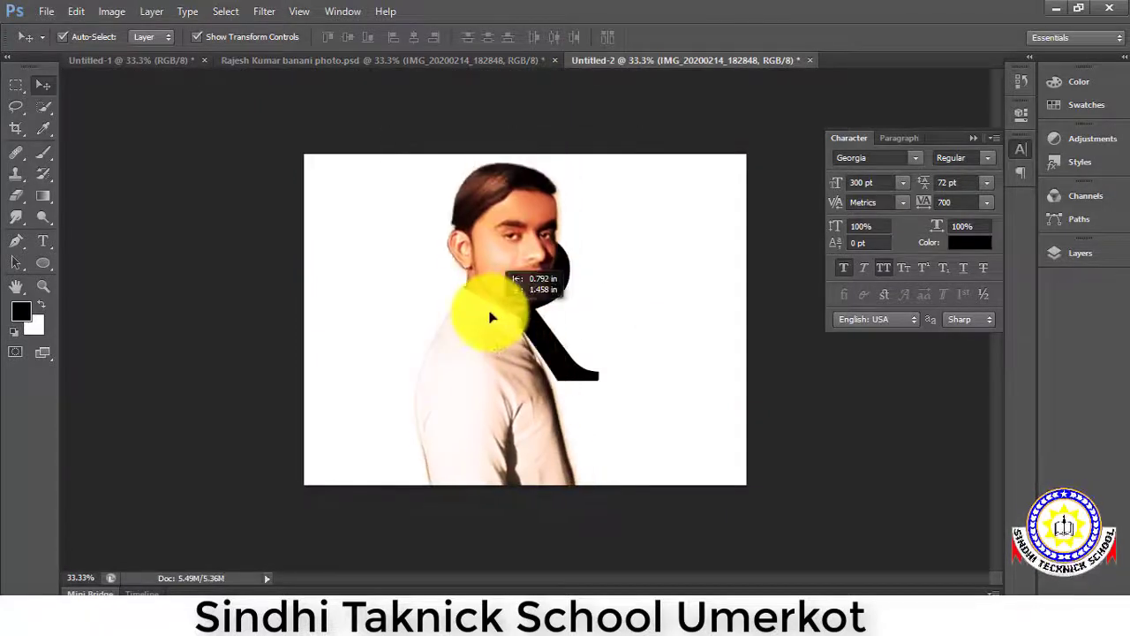
{"action": "key", "text": "ctrl+t"}
{"action": "right_click", "coordinate": [597, 180]}
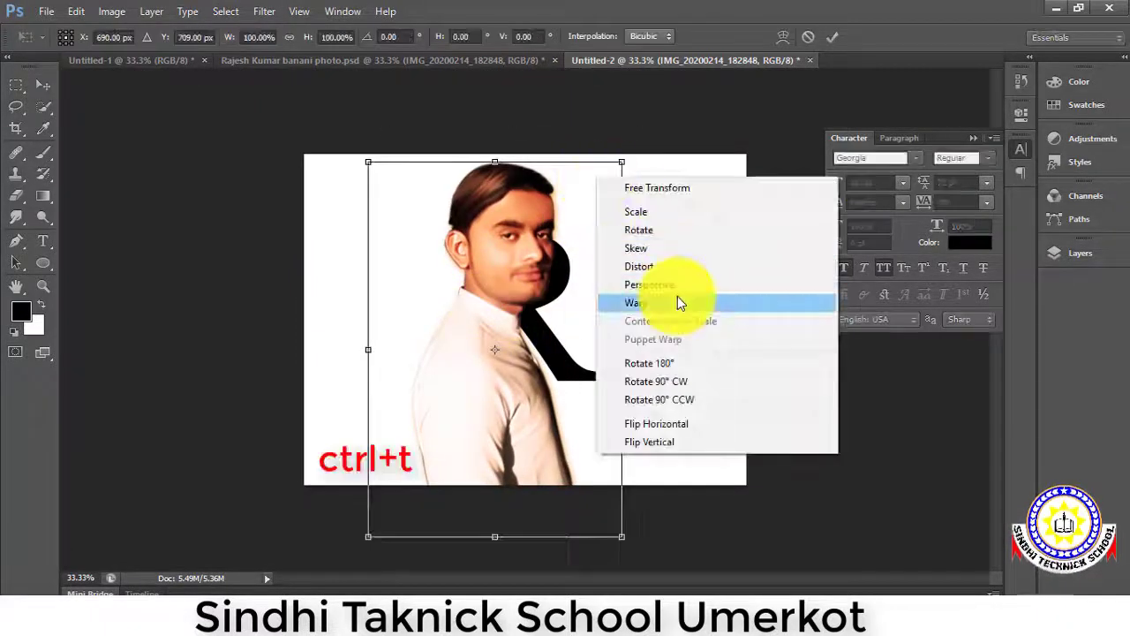
{"action": "left_click", "coordinate": [662, 423]}
Step: Shrink the flipped photo to about 66% and position it over the R
{"action": "mouse_move", "coordinate": [505, 310]}
{"action": "left_mouse_down"}
{"action": "mouse_move", "coordinate": [480, 356]}
{"action": "mouse_move", "coordinate": [481, 346]}
{"action": "left_mouse_up"}
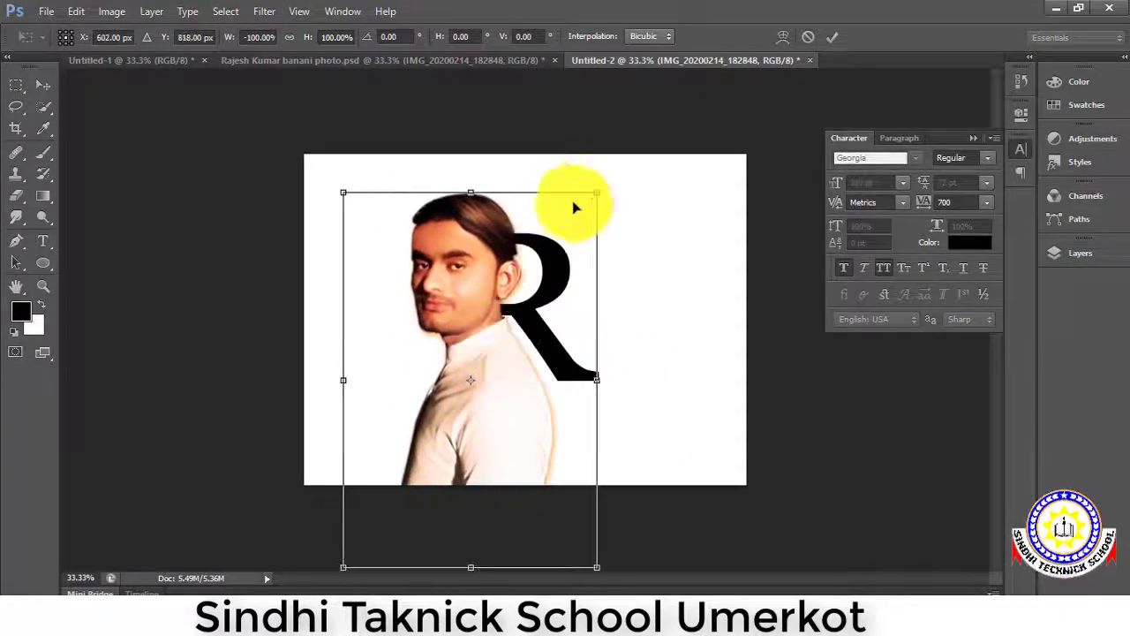
{"action": "left_click_drag", "start_coordinate": [597, 192], "coordinate": [568, 231]}
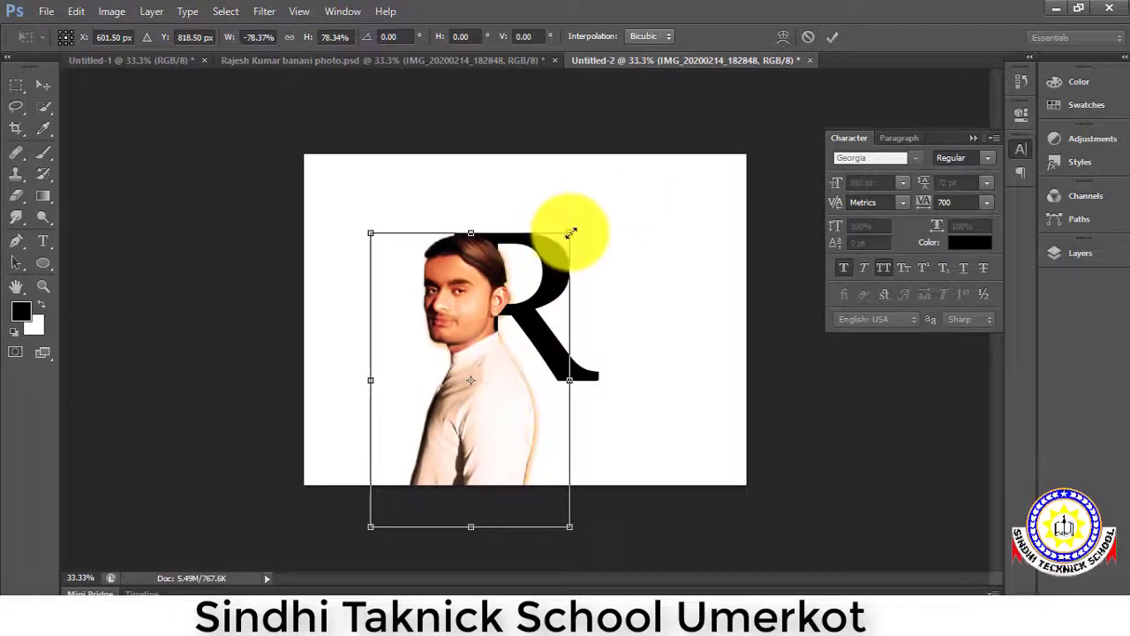
{"action": "left_click_drag", "start_coordinate": [570, 233], "coordinate": [553, 257]}
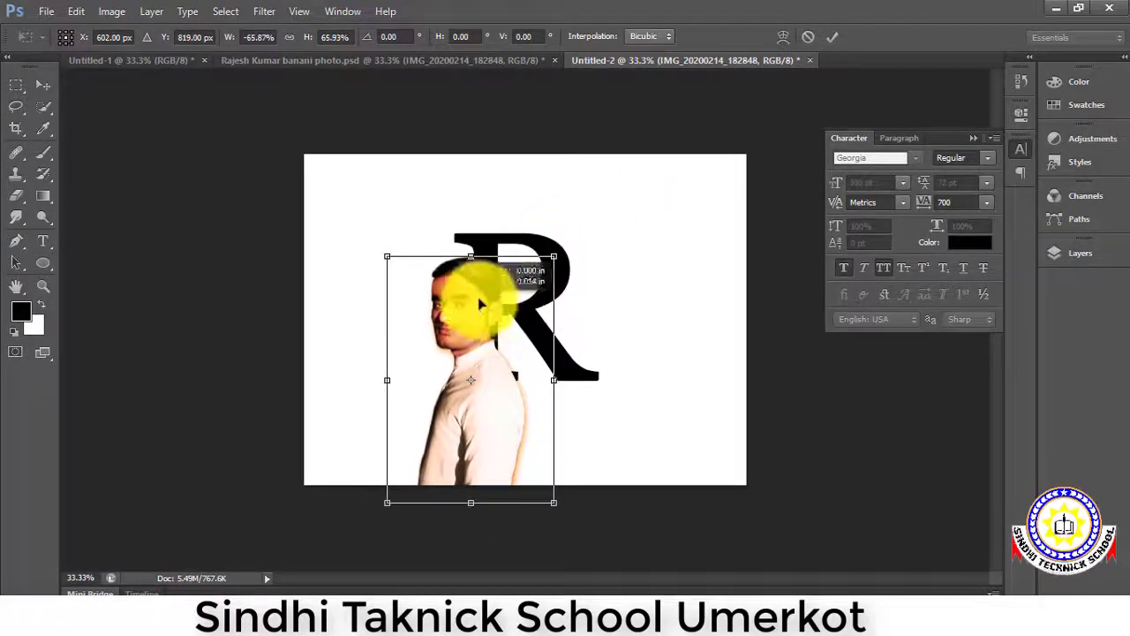
{"action": "left_click_drag", "start_coordinate": [482, 305], "coordinate": [478, 275]}
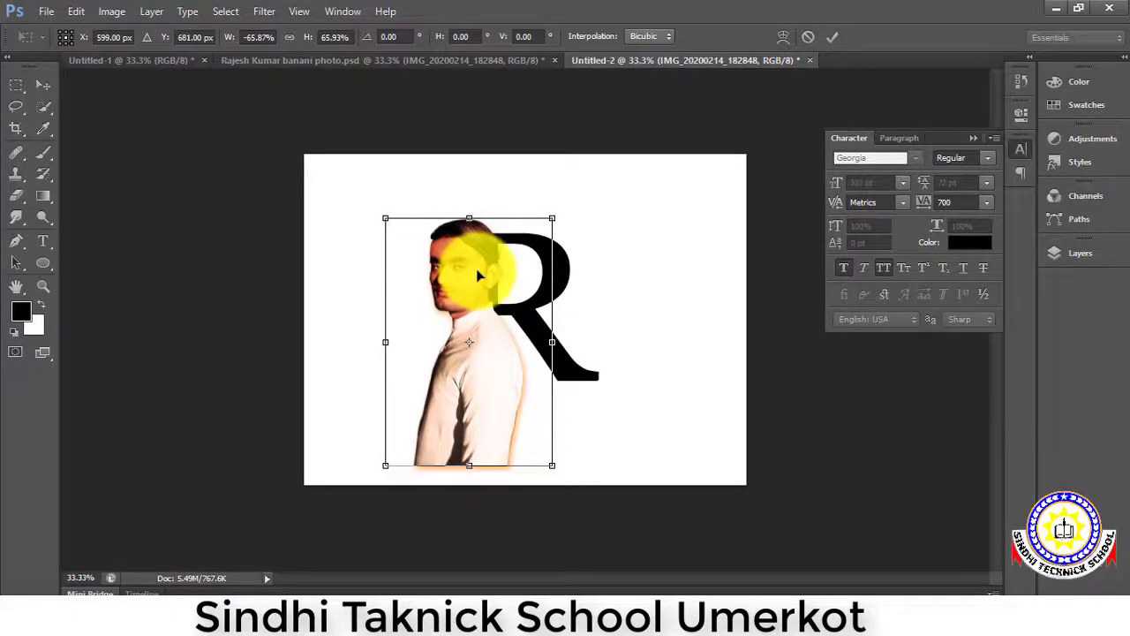
{"action": "key", "text": "shift+Right"}
{"action": "key", "text": "shift+Right"}
{"action": "key", "text": "shift+Right"}
{"action": "key", "text": "Return"}
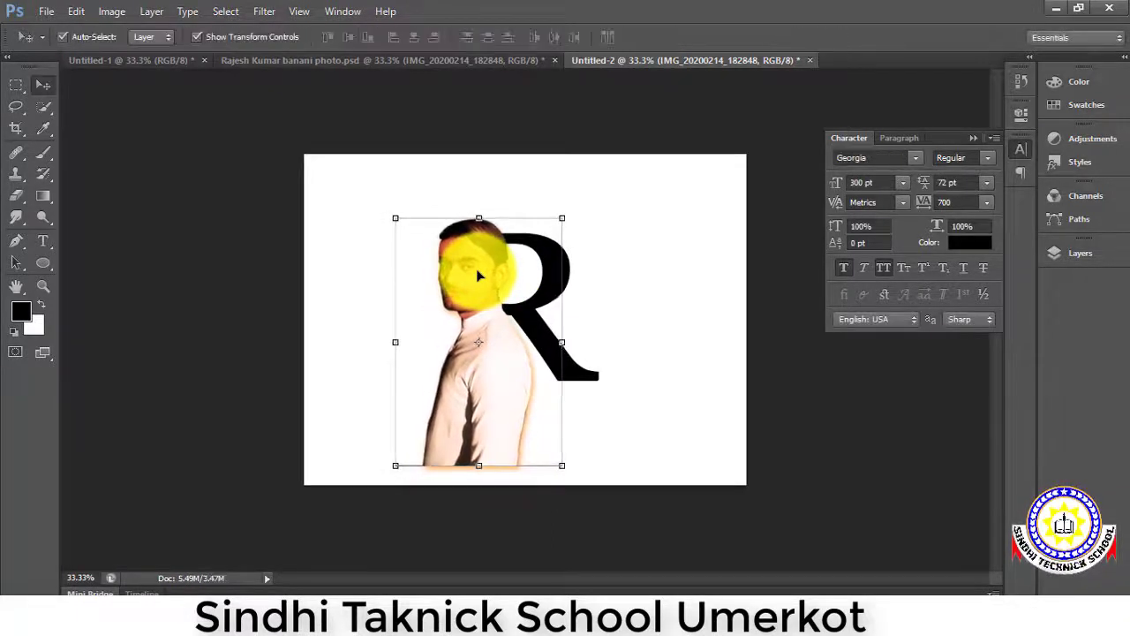
{"action": "key", "text": "shift+Right"}
{"action": "key", "text": "shift+Right"}
{"action": "key", "text": "shift+Right"}
{"action": "key", "text": "shift+Right"}
{"action": "key", "text": "shift+Right"}
Step: Nudge the photo with arrow keys at 66.7% zoom until it sits over the R's left half
{"action": "key", "text": "shift+Left"}
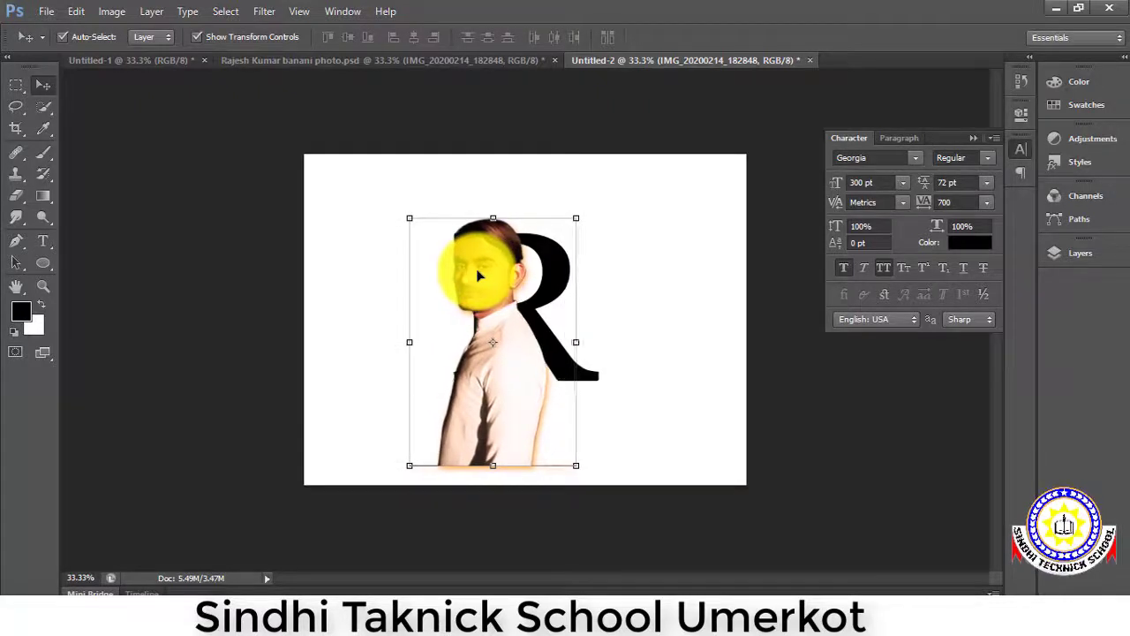
{"action": "key", "text": "Left"}
{"action": "key", "text": "Left"}
{"action": "key", "text": "Left"}
{"action": "key", "text": "Left"}
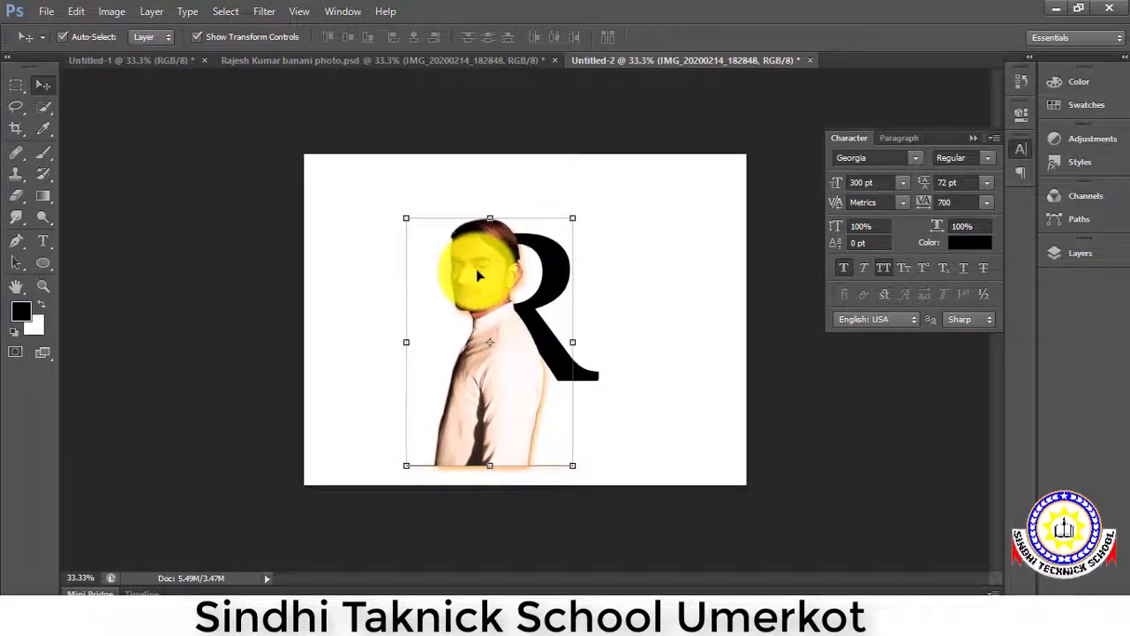
{"action": "key", "text": "Left"}
{"action": "key", "text": "Left"}
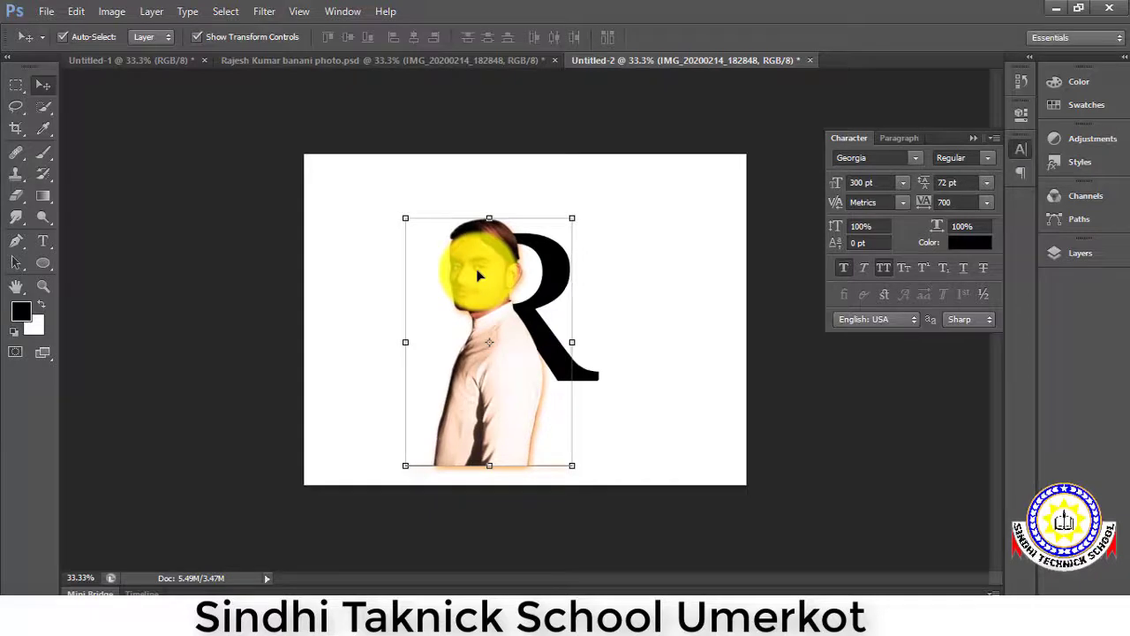
{"action": "key", "text": "ctrl+plus"}
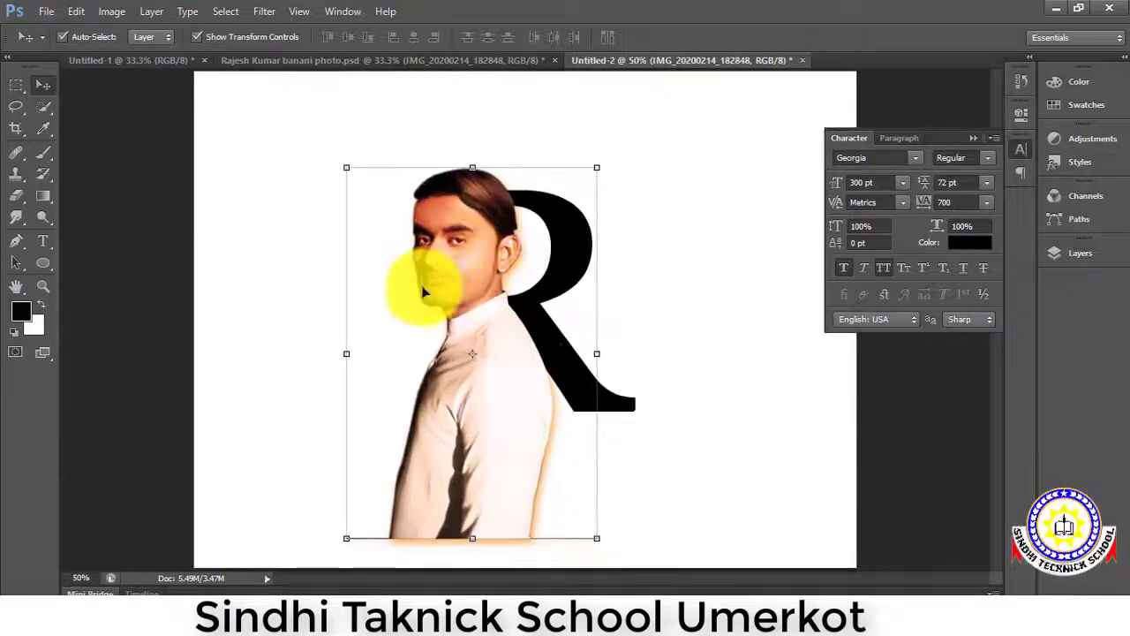
{"action": "key", "text": "ctrl+plus"}
{"action": "key", "text": "Down"}
{"action": "key", "text": "Down"}
{"action": "key", "text": "Down"}
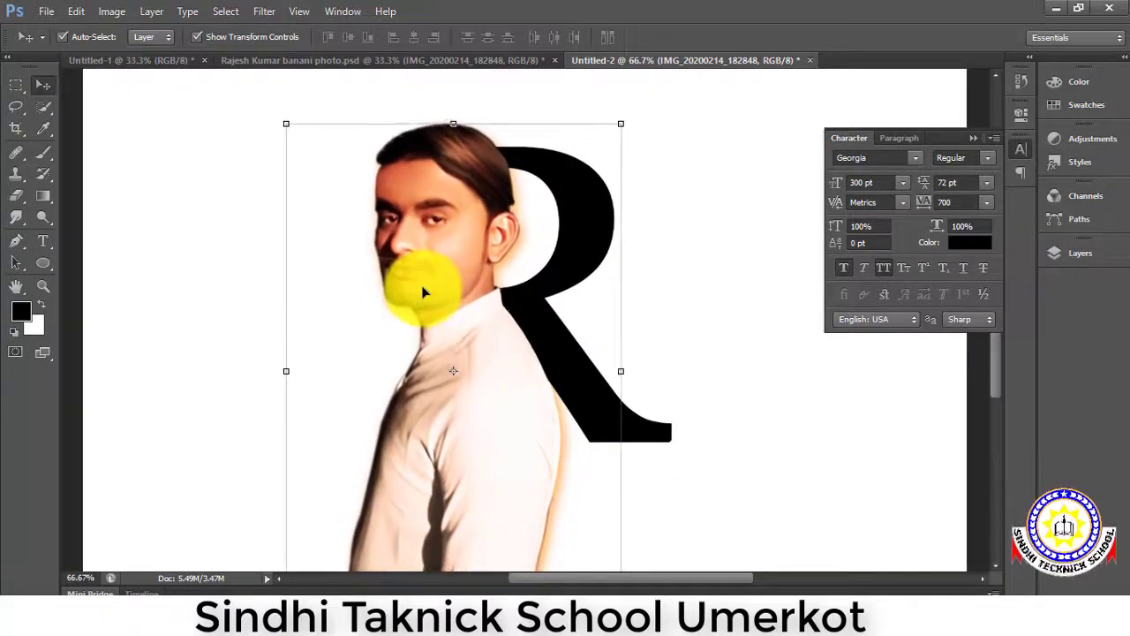
{"action": "key", "text": "Down"}
{"action": "key", "text": "Down"}
{"action": "key", "text": "Down"}
{"action": "key", "text": "Down"}
{"action": "key", "text": "Down"}
{"action": "key", "text": "Down"}
{"action": "key", "text": "Down"}
{"action": "key", "text": "Down"}
{"action": "key", "text": "Down"}
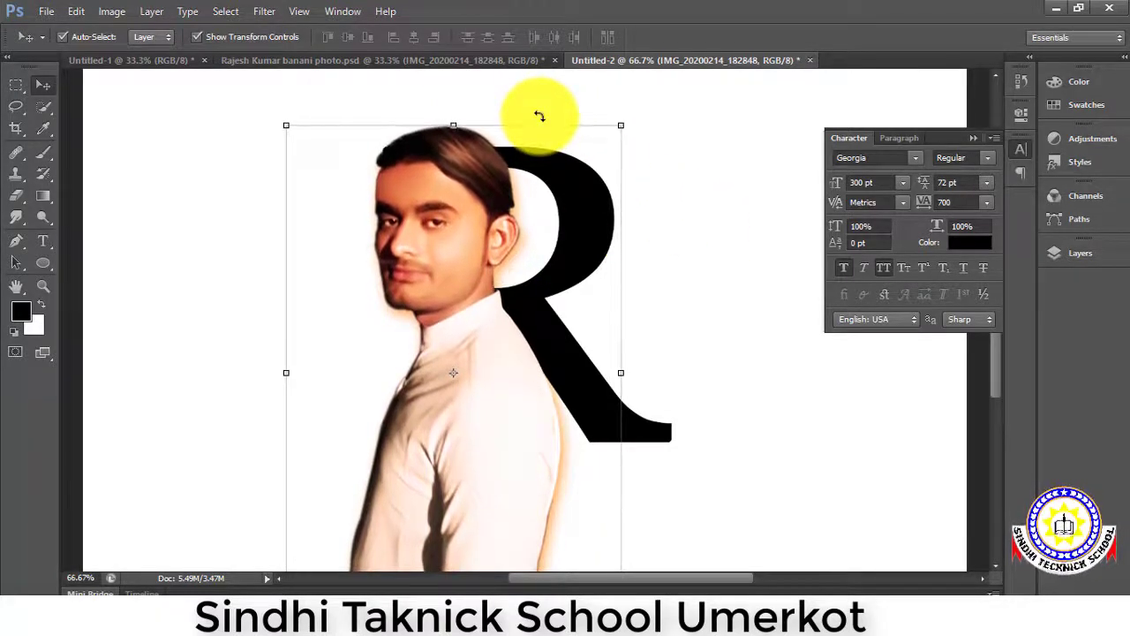
{"action": "key", "text": "Right"}
{"action": "key", "text": "Right"}
{"action": "key", "text": "Right"}
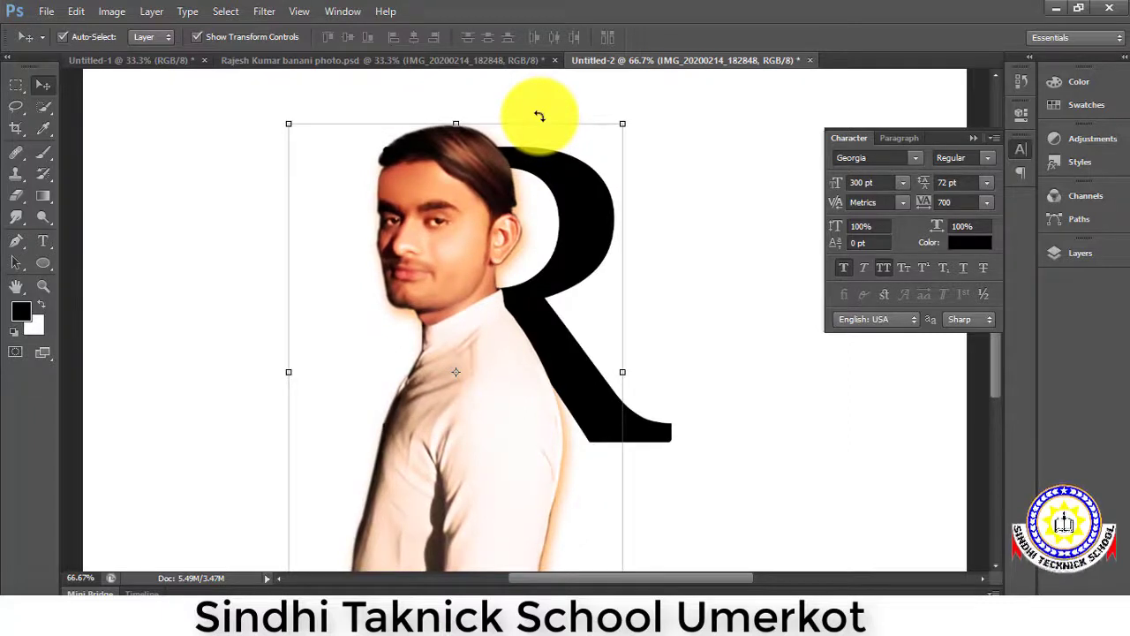
{"action": "key", "text": "Right"}
{"action": "key", "text": "Right"}
{"action": "key", "text": "Right"}
{"action": "key", "text": "Right"}
{"action": "key", "text": "Right"}
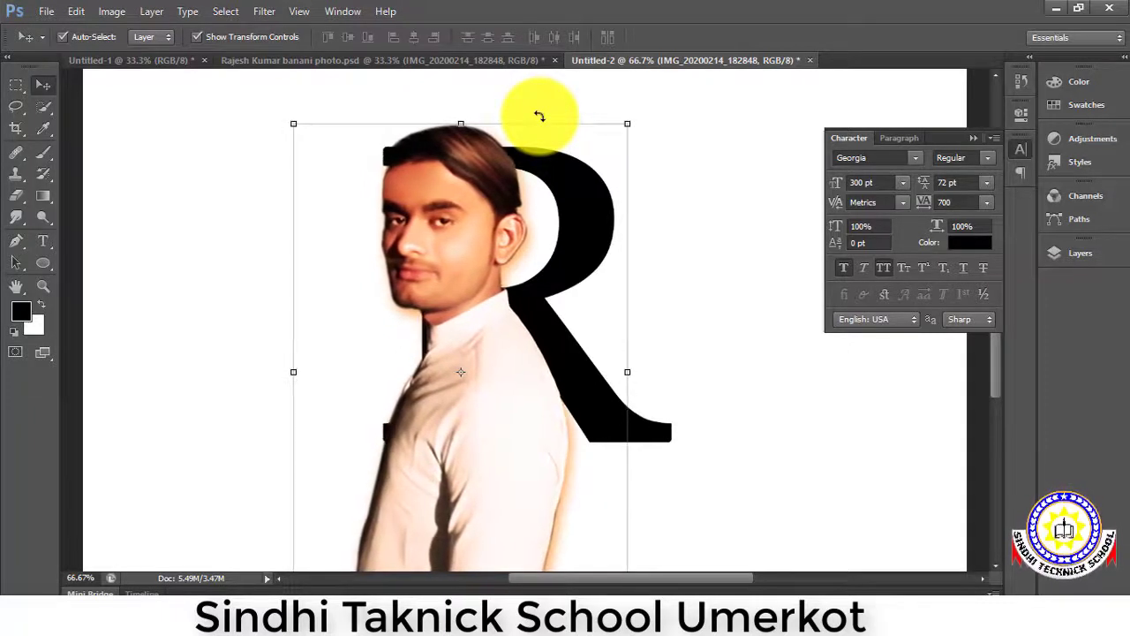
{"action": "key", "text": "Left"}
{"action": "key", "text": "Left"}
{"action": "key", "text": "Left"}
{"action": "key", "text": "Left"}
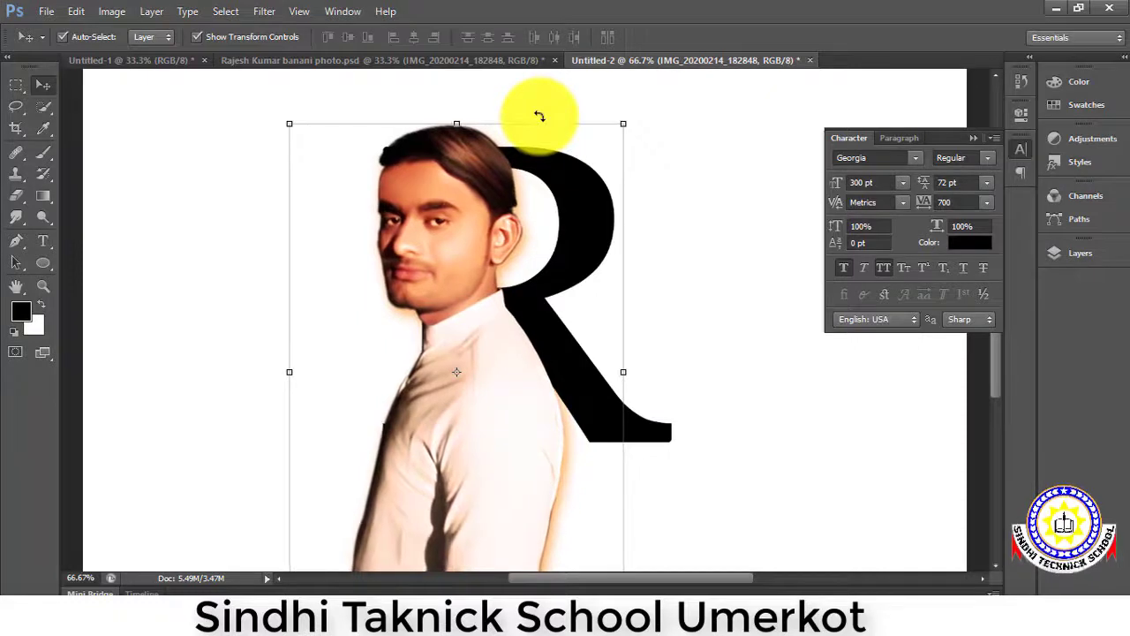
{"action": "key", "text": "ctrl+minus"}
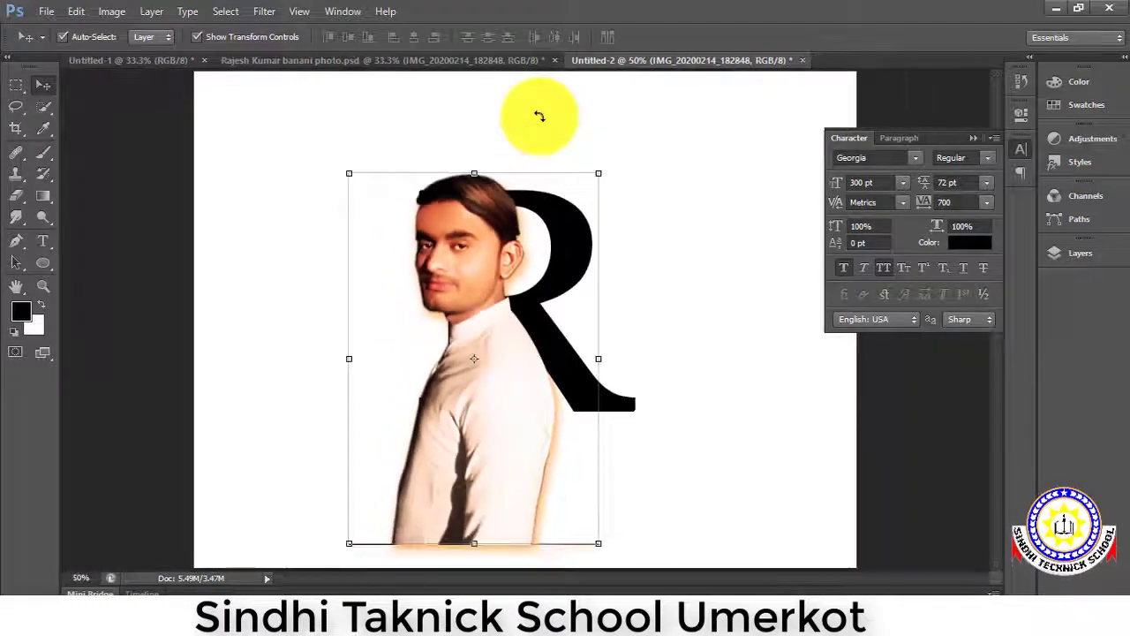
{"action": "key", "text": "Left"}
{"action": "key", "text": "Up"}
{"action": "key", "text": "Up"}
{"action": "key", "text": "Up"}
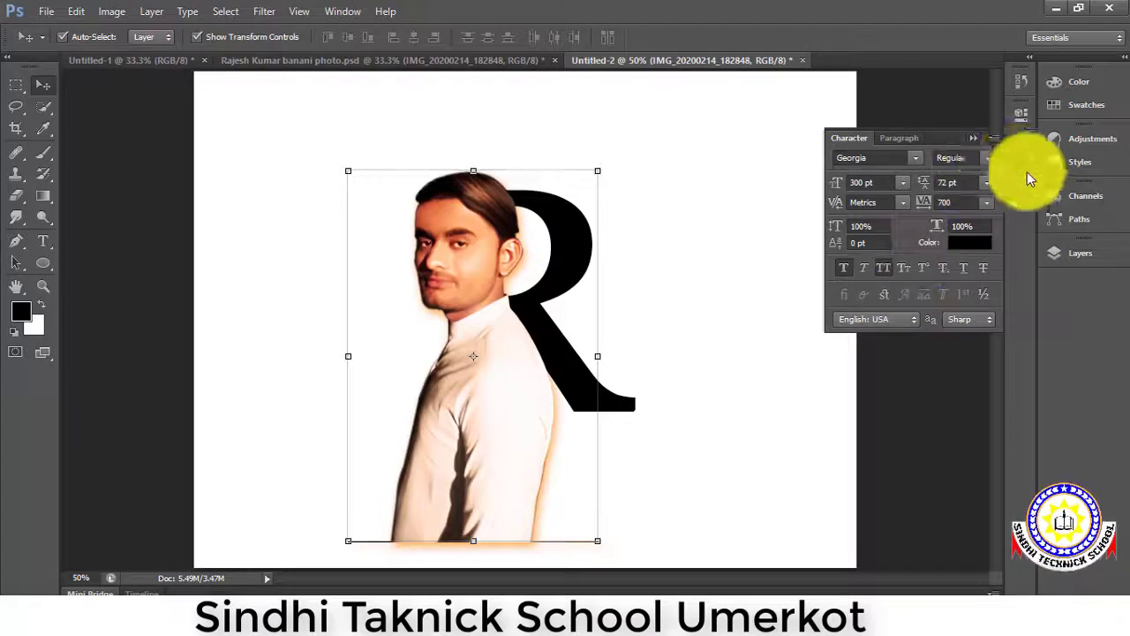
Step: Convert the R text layer to a smart object, rasterize it, and load its outline as a selection
{"action": "left_click", "coordinate": [1021, 148]}
{"action": "left_click", "coordinate": [1080, 253]}
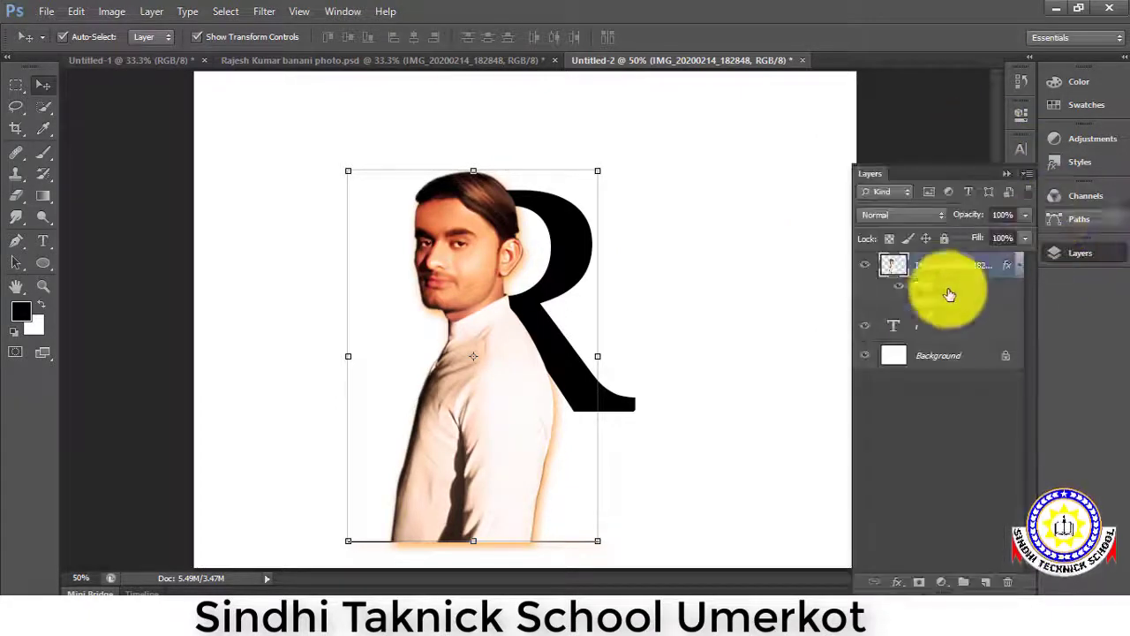
{"action": "right_click", "coordinate": [929, 326]}
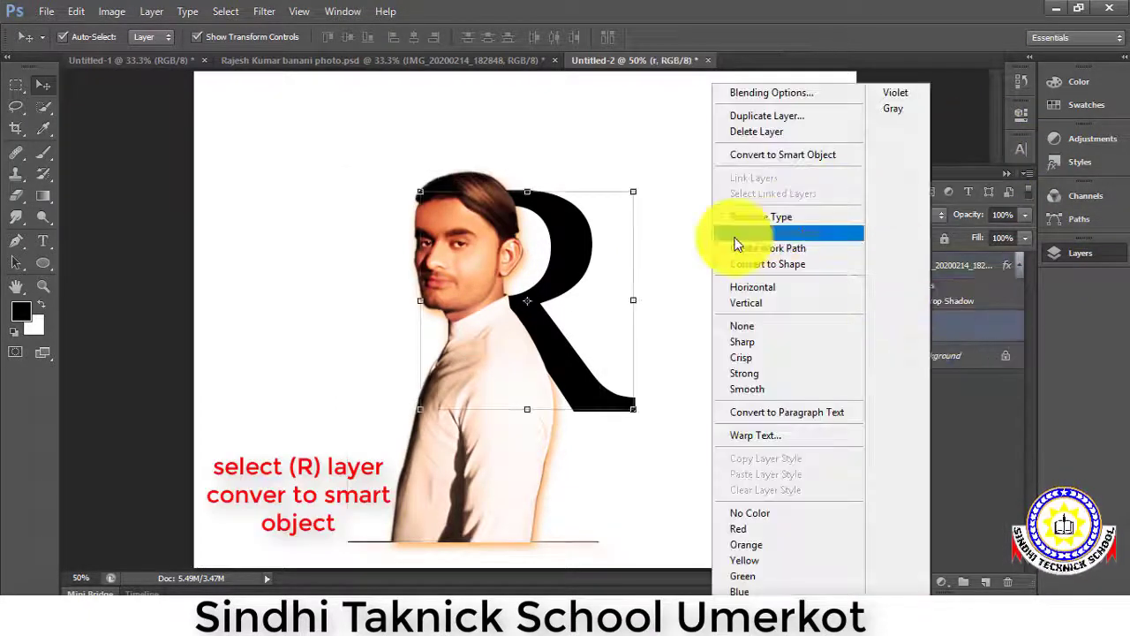
{"action": "left_click", "coordinate": [809, 152]}
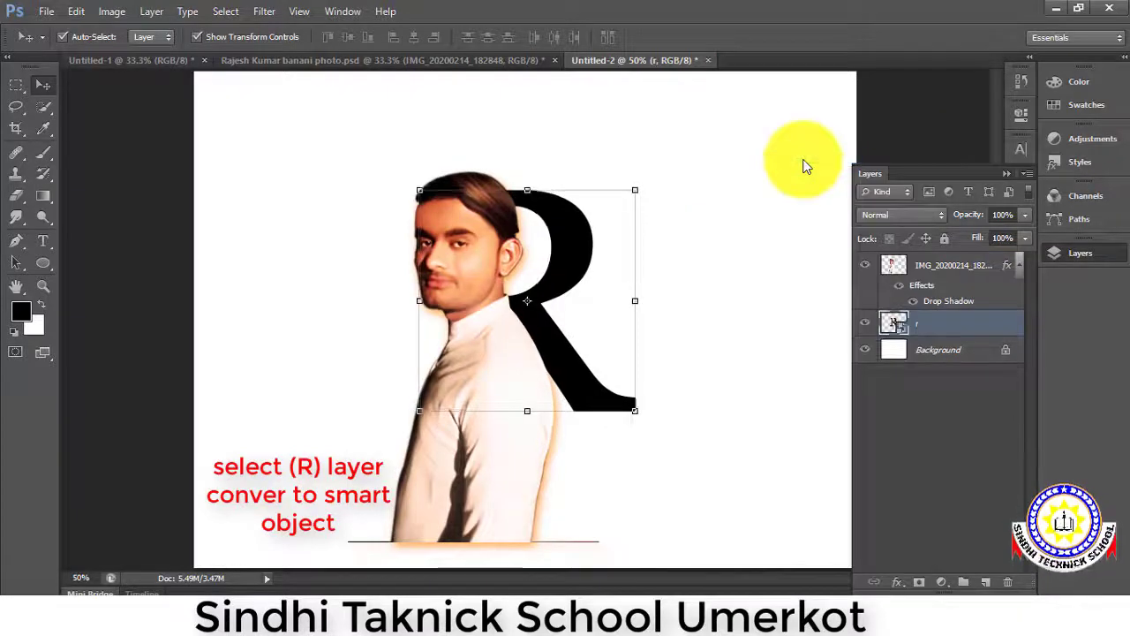
{"action": "right_click", "coordinate": [942, 332]}
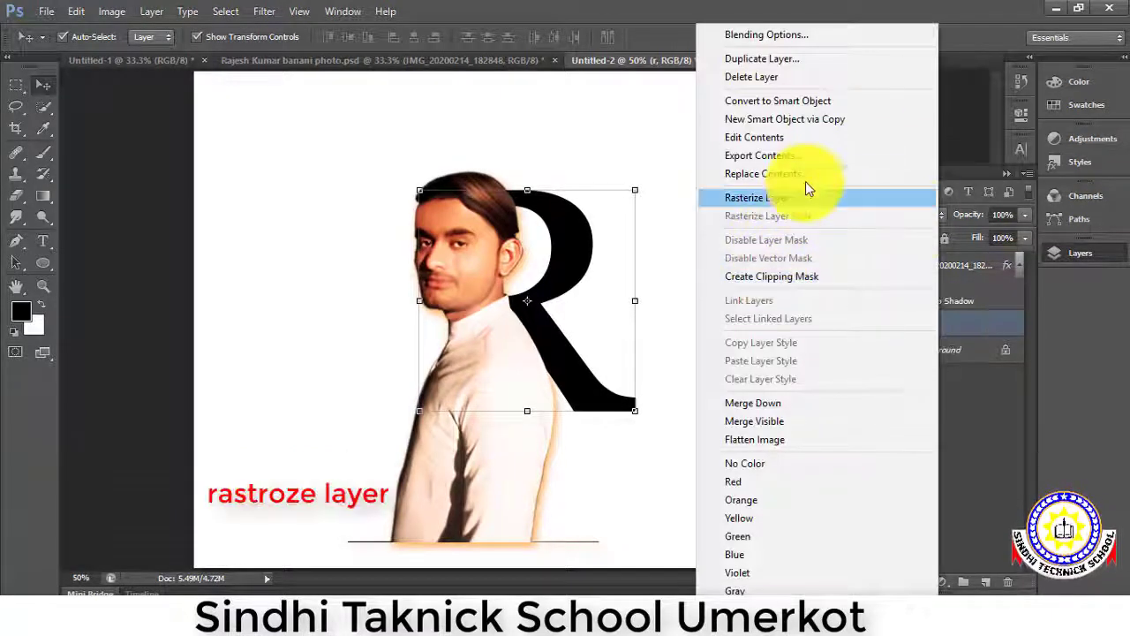
{"action": "left_click", "coordinate": [807, 194]}
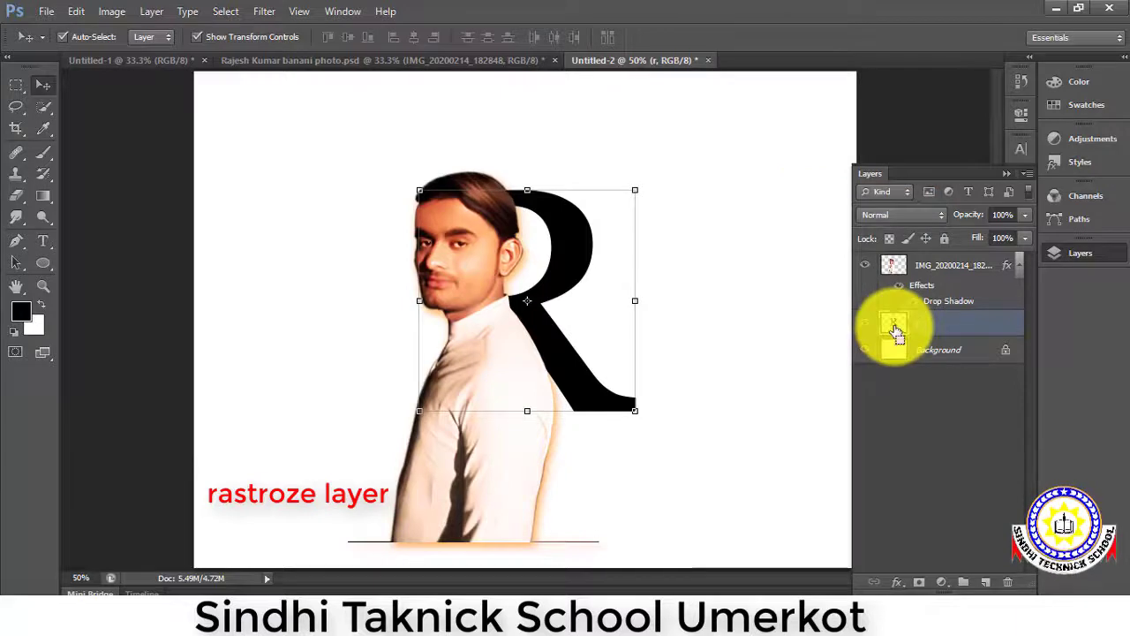
{"action": "left_click", "coordinate": [894, 327], "text": "ctrl"}
Step: Invert the selection and erase the photo's shirt bottom outside the R, undoing stray strokes
{"action": "key", "text": "ctrl+shift+i"}
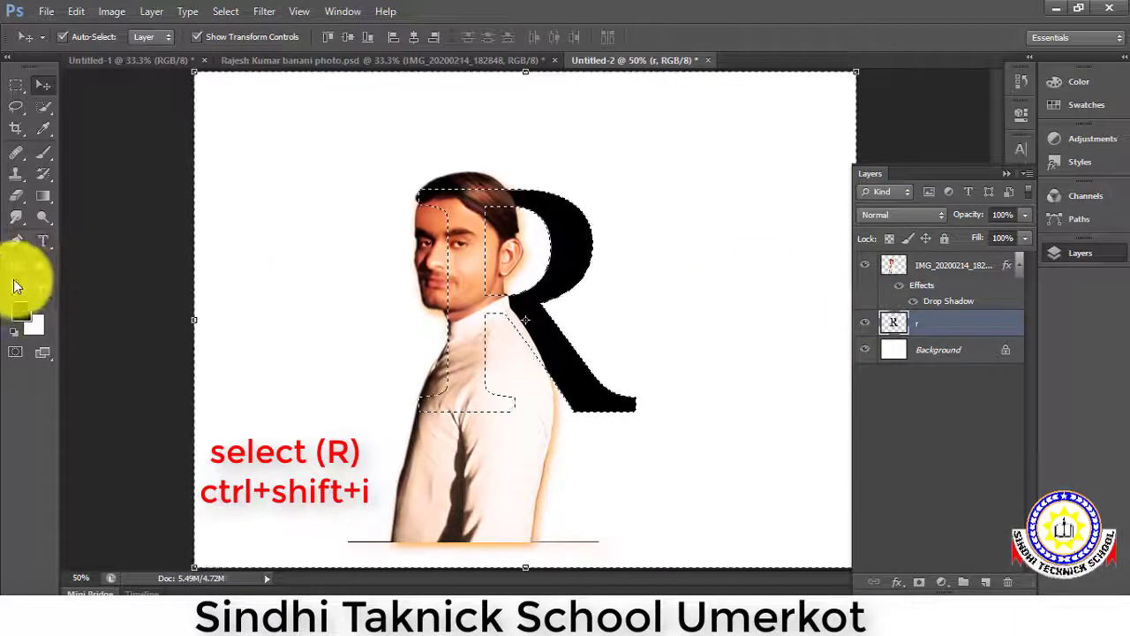
{"action": "left_click", "coordinate": [18, 198]}
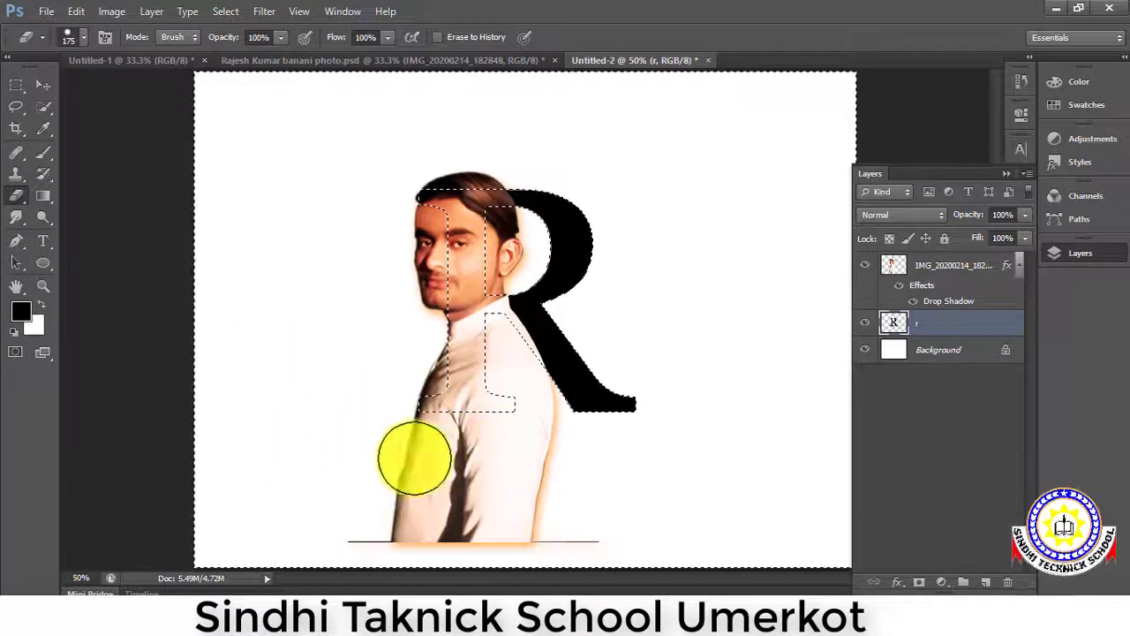
{"action": "left_click", "coordinate": [950, 276]}
{"action": "mouse_move", "coordinate": [661, 429]}
{"action": "left_mouse_down"}
{"action": "mouse_move", "coordinate": [350, 513]}
{"action": "mouse_move", "coordinate": [580, 440]}
{"action": "mouse_move", "coordinate": [533, 323]}
{"action": "left_mouse_up"}
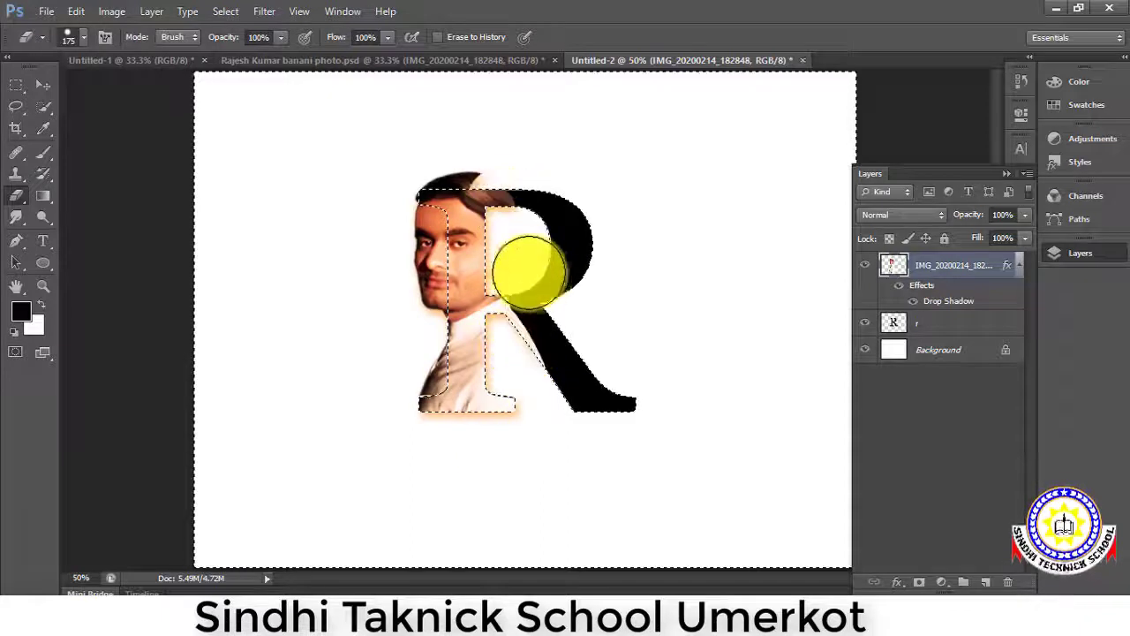
{"action": "left_click_drag", "start_coordinate": [542, 243], "coordinate": [452, 184]}
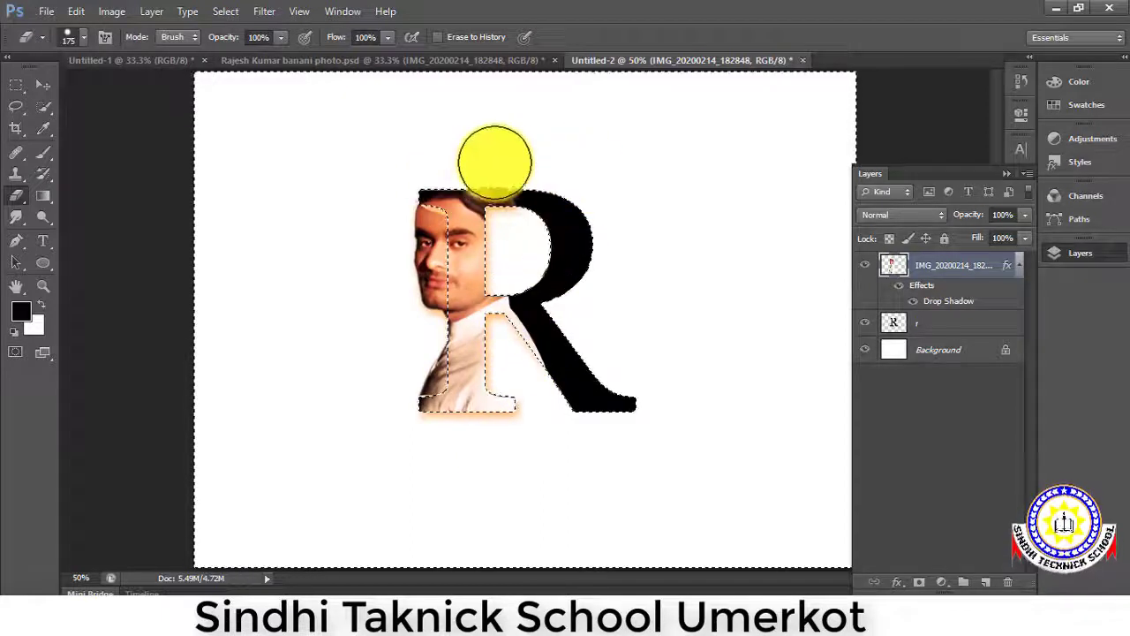
{"action": "key", "text": "ctrl+alt+z"}
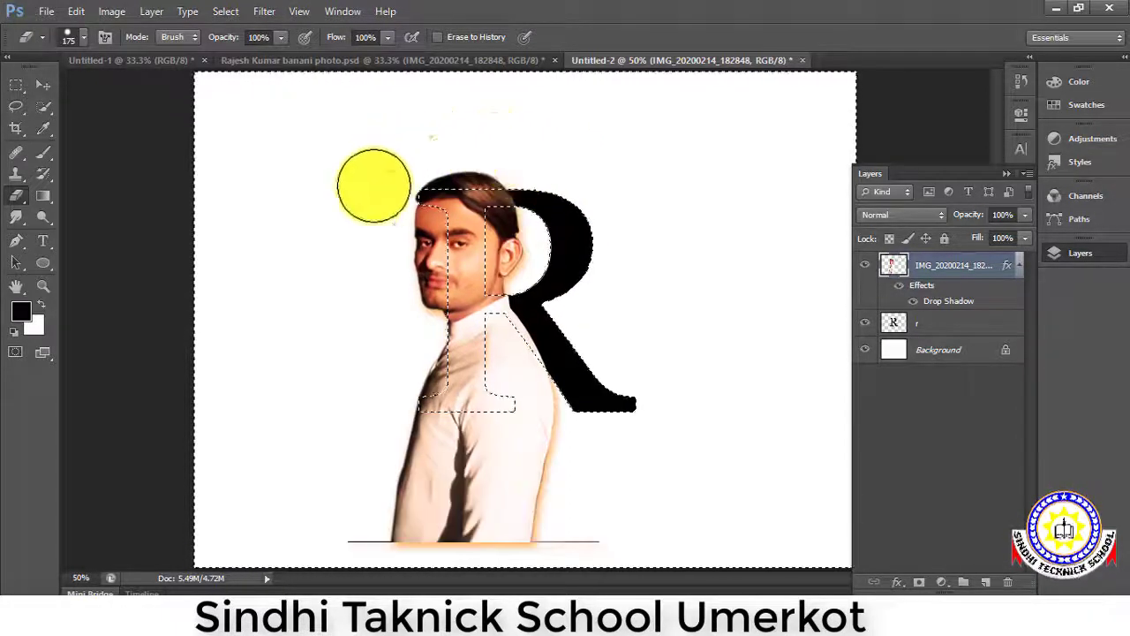
{"action": "mouse_move", "coordinate": [434, 454]}
{"action": "left_mouse_down"}
{"action": "mouse_move", "coordinate": [403, 538]}
{"action": "mouse_move", "coordinate": [561, 518]}
{"action": "mouse_move", "coordinate": [373, 454]}
{"action": "mouse_move", "coordinate": [449, 433]}
{"action": "mouse_move", "coordinate": [356, 444]}
{"action": "mouse_move", "coordinate": [501, 474]}
{"action": "mouse_move", "coordinate": [540, 411]}
{"action": "left_mouse_up"}
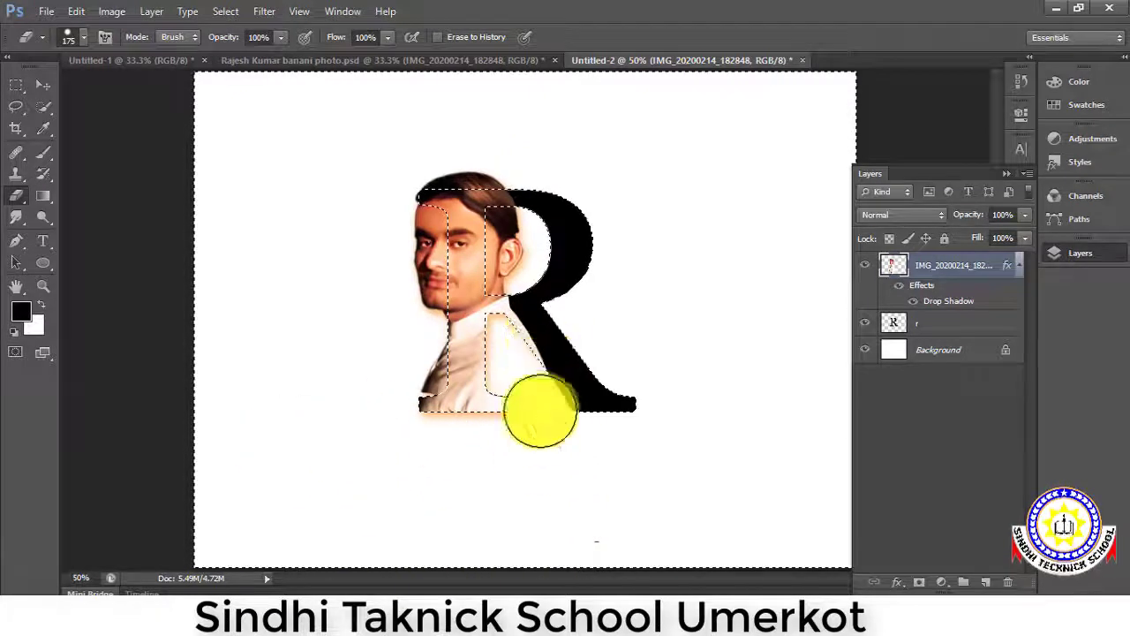
{"action": "key", "text": "ctrl+alt+z"}
{"action": "mouse_move", "coordinate": [530, 522]}
{"action": "left_mouse_down"}
{"action": "mouse_move", "coordinate": [371, 518]}
{"action": "mouse_move", "coordinate": [535, 433]}
{"action": "mouse_move", "coordinate": [522, 387]}
{"action": "left_mouse_up"}
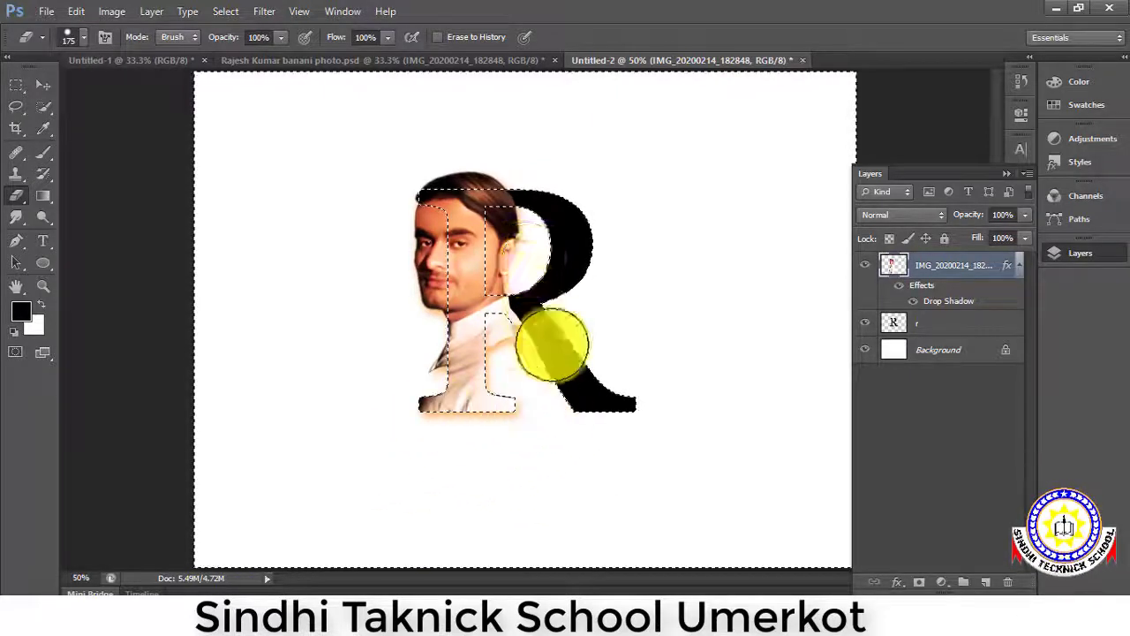
Step: Erase remaining hair and bowl pixels outside the R at 100% zoom, then deselect
{"action": "mouse_move", "coordinate": [524, 238]}
{"action": "left_mouse_down"}
{"action": "mouse_move", "coordinate": [507, 132]}
{"action": "mouse_move", "coordinate": [497, 139]}
{"action": "mouse_move", "coordinate": [507, 183]}
{"action": "left_mouse_up"}
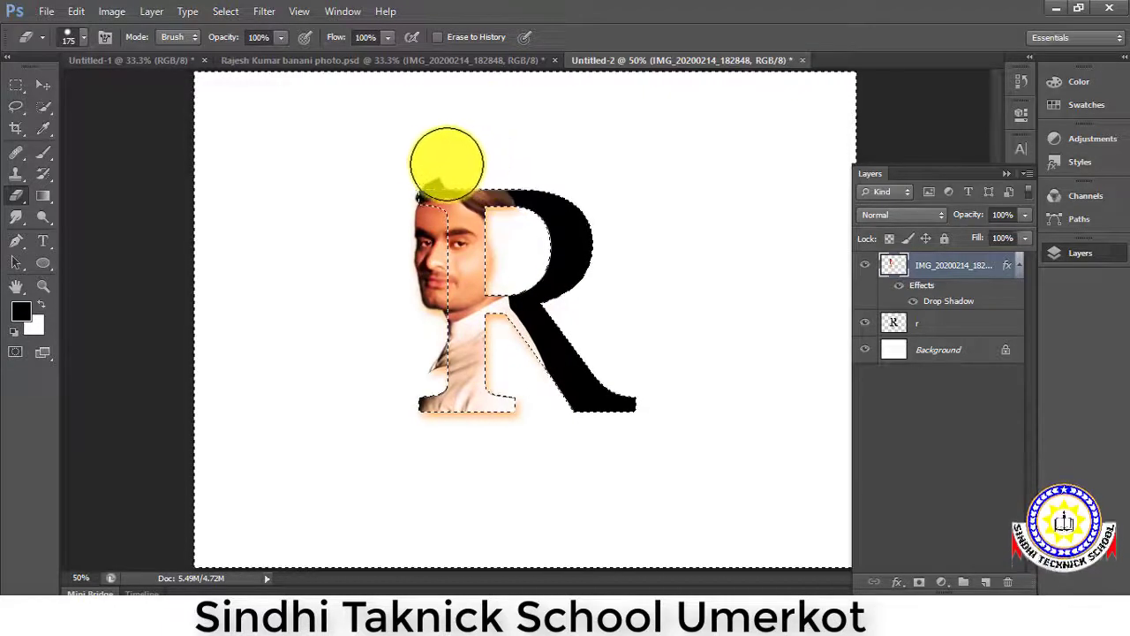
{"action": "mouse_move", "coordinate": [447, 162]}
{"action": "left_mouse_down"}
{"action": "mouse_move", "coordinate": [422, 151]}
{"action": "mouse_move", "coordinate": [590, 109]}
{"action": "mouse_move", "coordinate": [553, 381]}
{"action": "mouse_move", "coordinate": [442, 410]}
{"action": "mouse_move", "coordinate": [544, 395]}
{"action": "left_mouse_up"}
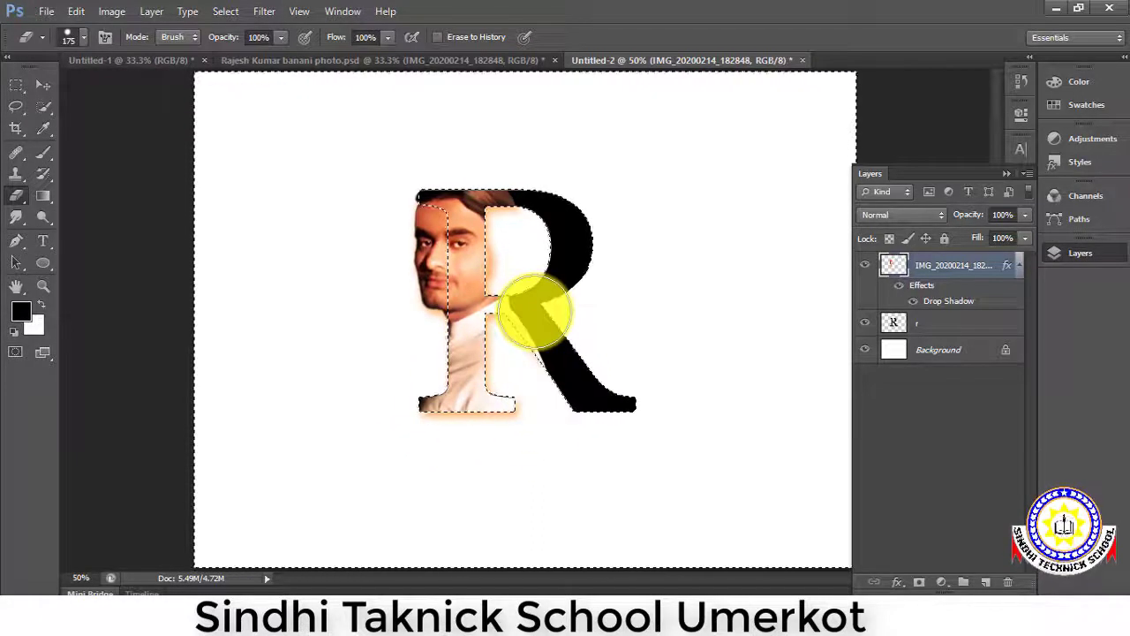
{"action": "key", "text": "ctrl+plus"}
{"action": "key", "text": "ctrl+plus"}
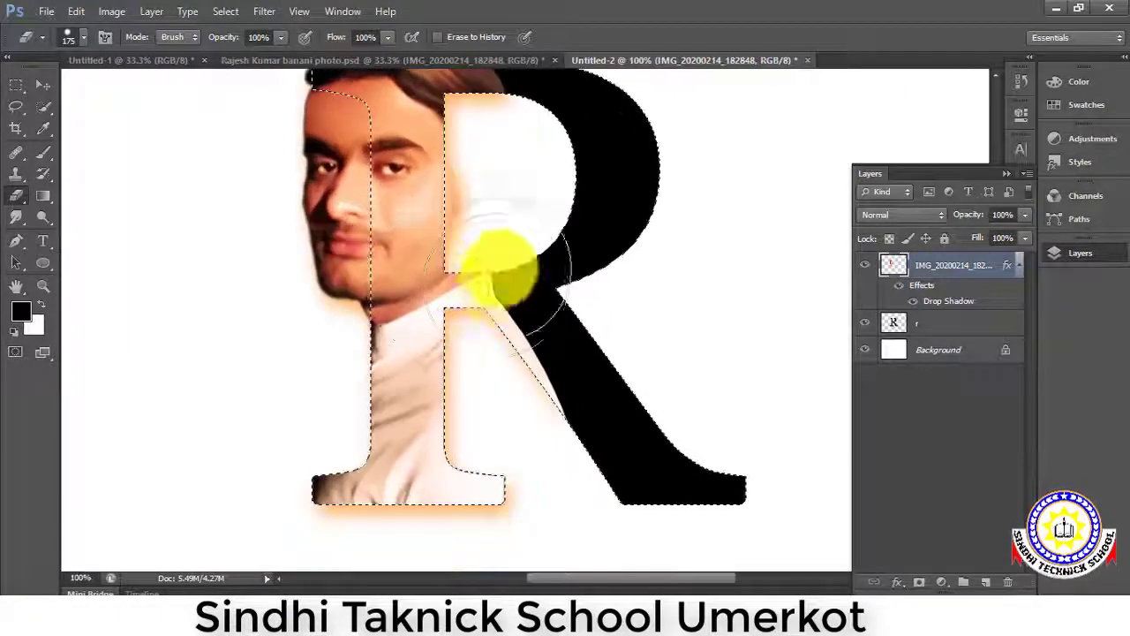
{"action": "mouse_move", "coordinate": [501, 265]}
{"action": "left_mouse_down"}
{"action": "mouse_move", "coordinate": [429, 253]}
{"action": "mouse_move", "coordinate": [470, 355]}
{"action": "left_mouse_up"}
{"action": "mouse_move", "coordinate": [507, 280]}
{"action": "left_mouse_down"}
{"action": "mouse_move", "coordinate": [505, 101]}
{"action": "mouse_move", "coordinate": [515, 190]}
{"action": "mouse_move", "coordinate": [458, 507]}
{"action": "mouse_move", "coordinate": [424, 459]}
{"action": "mouse_move", "coordinate": [409, 394]}
{"action": "mouse_move", "coordinate": [171, 499]}
{"action": "mouse_move", "coordinate": [500, 386]}
{"action": "left_mouse_up"}
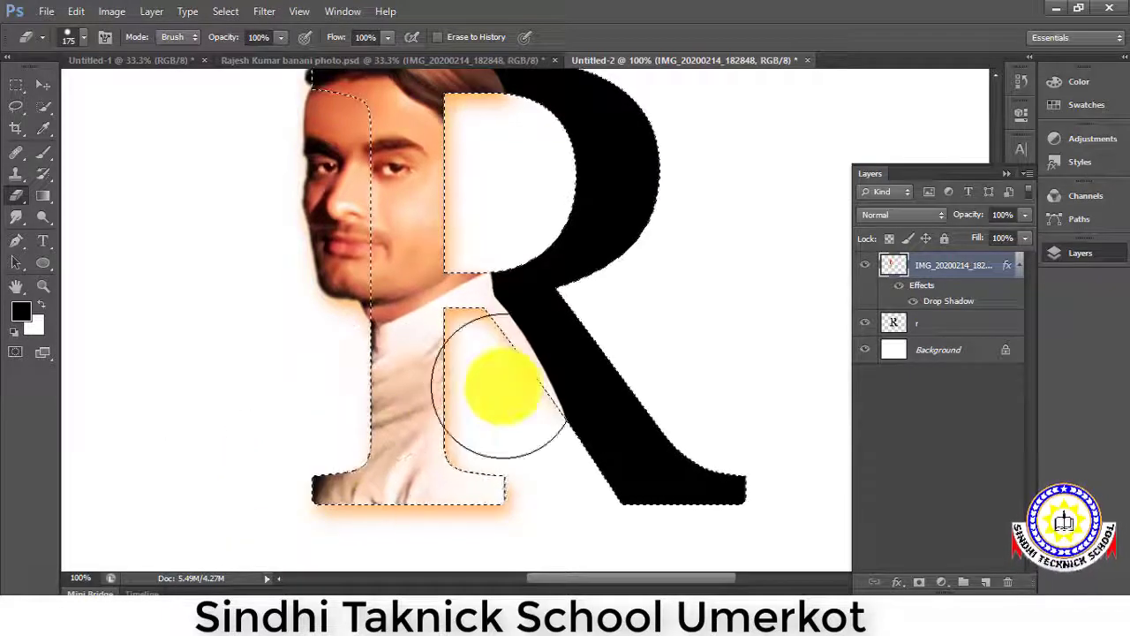
{"action": "key", "text": "ctrl+minus"}
{"action": "key", "text": "ctrl+minus"}
{"action": "key", "text": "ctrl+minus"}
{"action": "key", "text": "ctrl+d"}
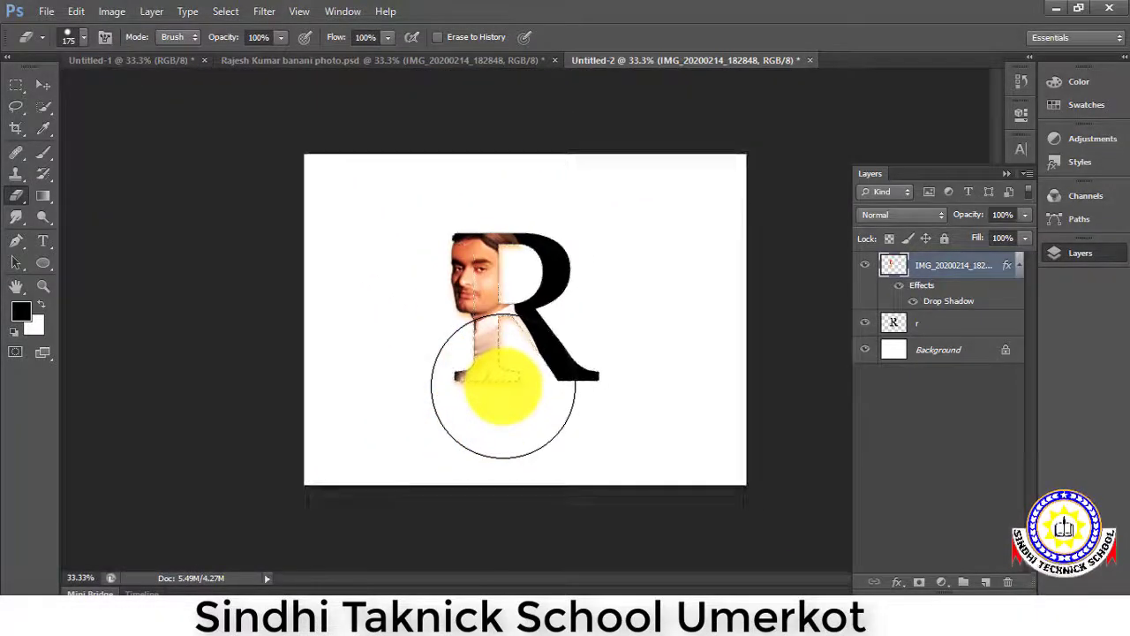
Step: Open the R layer's Layer Style dialog and enable Bevel & Emboss
{"action": "left_click", "coordinate": [47, 86]}
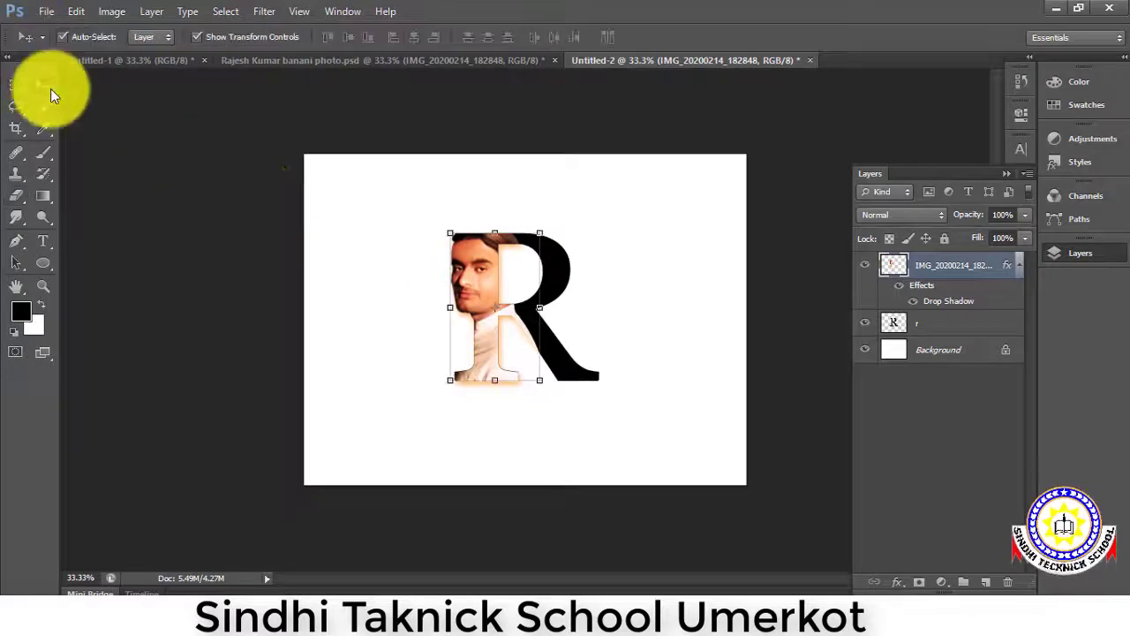
{"action": "right_click", "coordinate": [908, 324]}
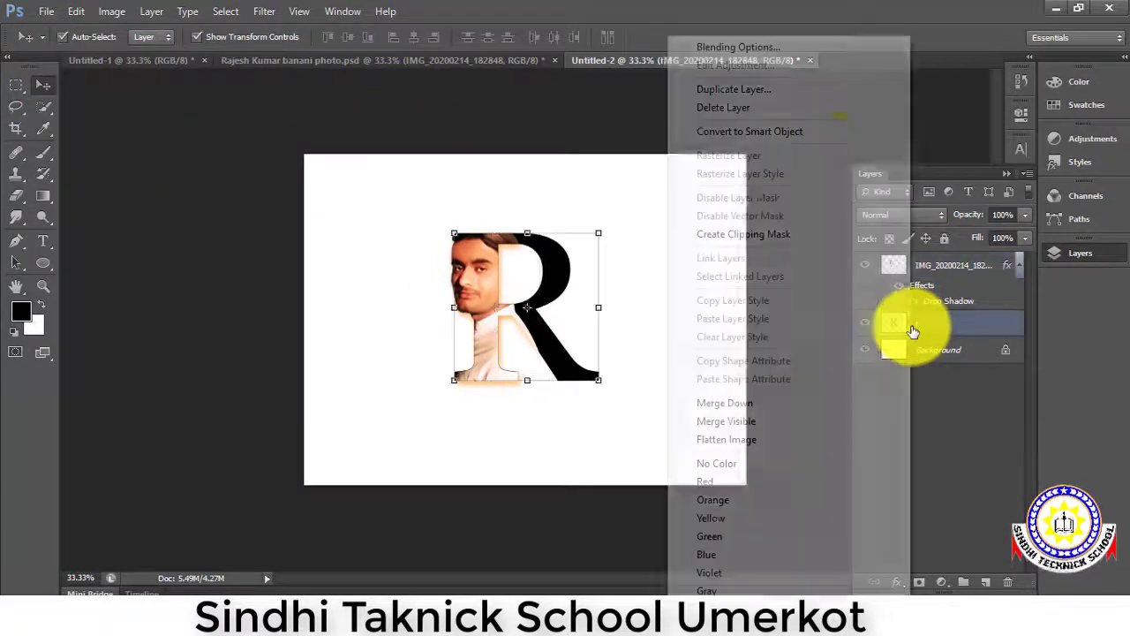
{"action": "left_click", "coordinate": [766, 48]}
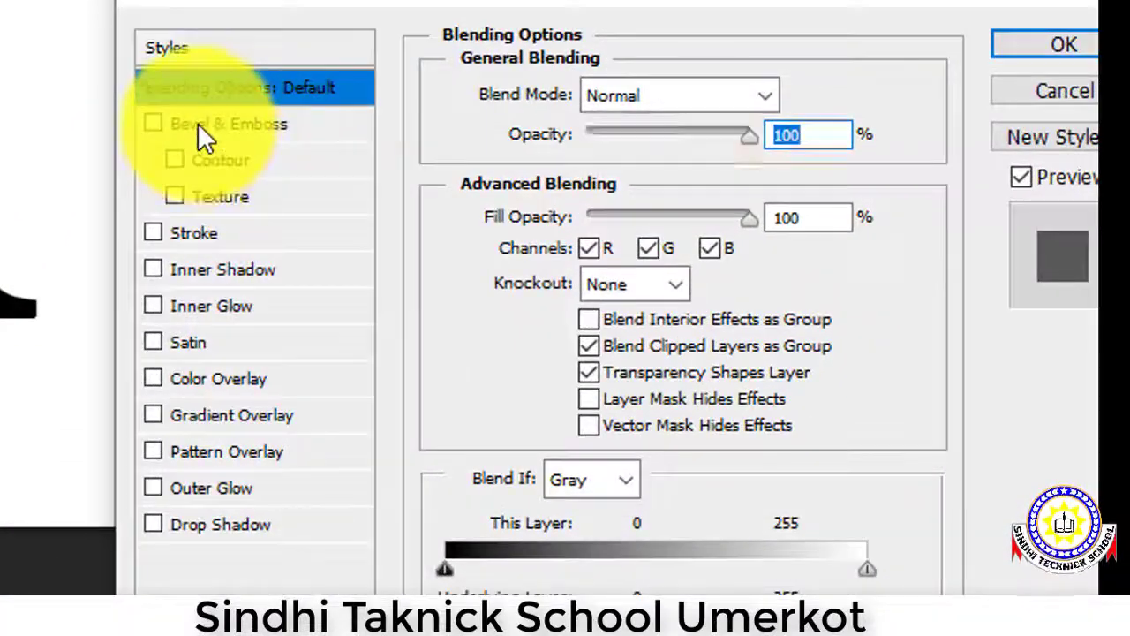
{"action": "left_click", "coordinate": [697, 279]}
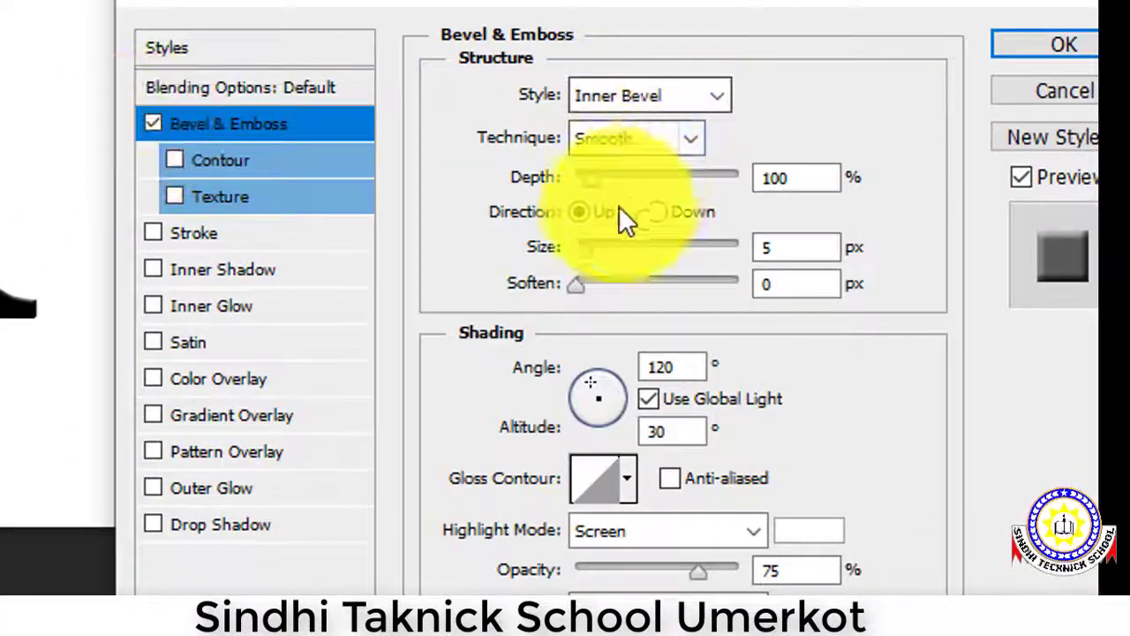
Step: Set the bevel to Inner Bevel, Chisel Hard, 327% depth and 65 px size
{"action": "left_click", "coordinate": [593, 181]}
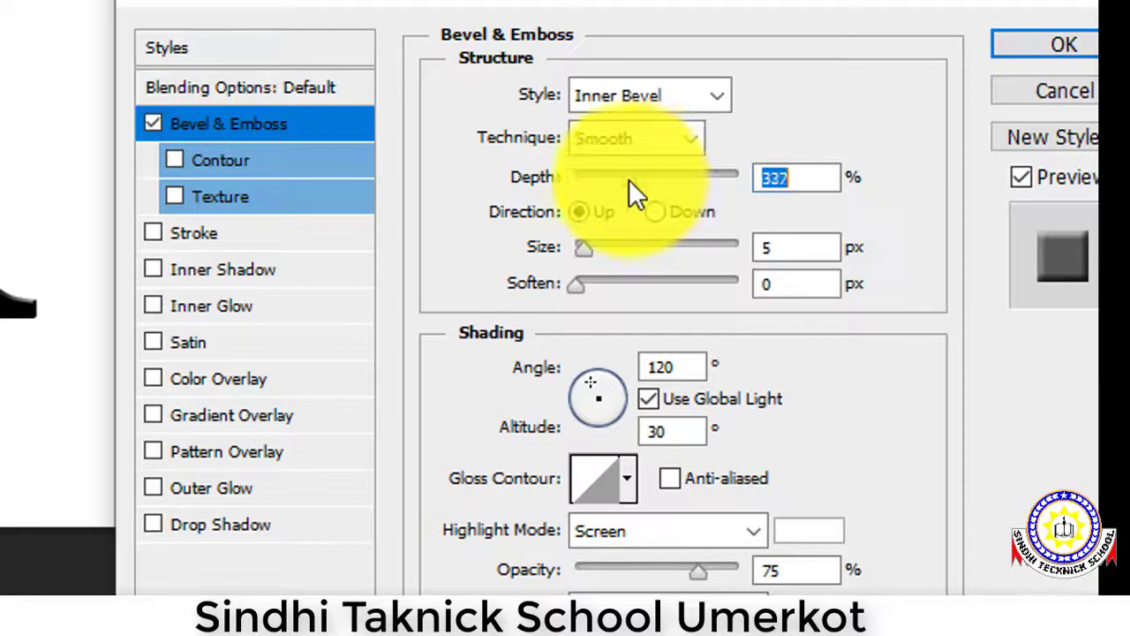
{"action": "left_click_drag", "start_coordinate": [592, 181], "coordinate": [629, 181]}
{"action": "mouse_move", "coordinate": [584, 249]}
{"action": "left_mouse_down"}
{"action": "mouse_move", "coordinate": [640, 263]}
{"action": "mouse_move", "coordinate": [625, 263]}
{"action": "left_mouse_up"}
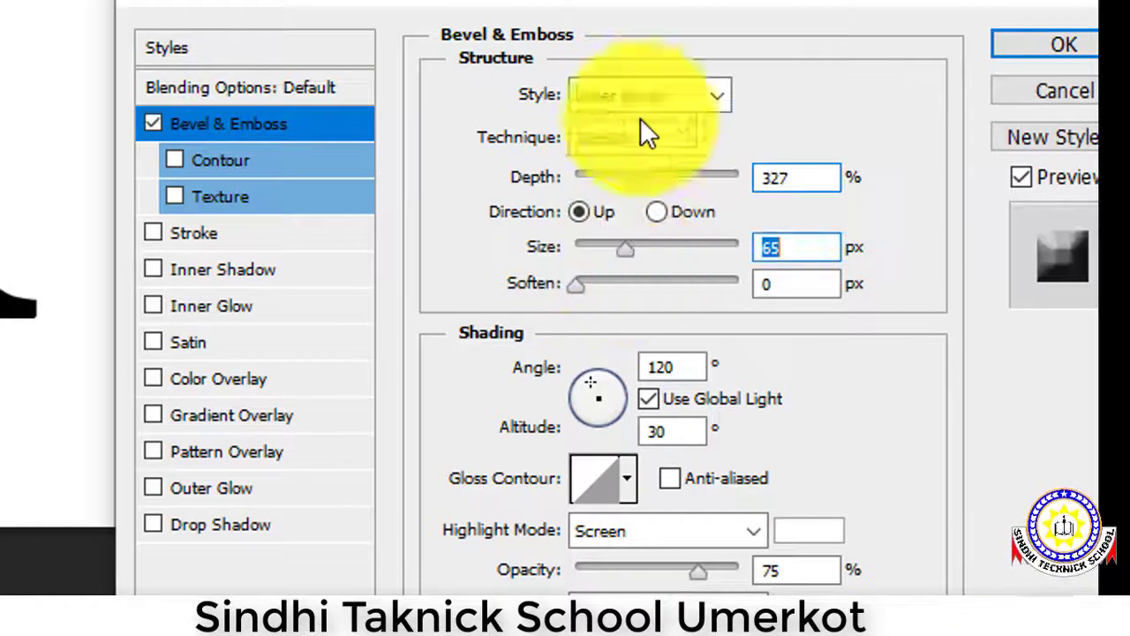
{"action": "left_click", "coordinate": [689, 113]}
{"action": "left_click", "coordinate": [658, 153]}
{"action": "left_click", "coordinate": [667, 141]}
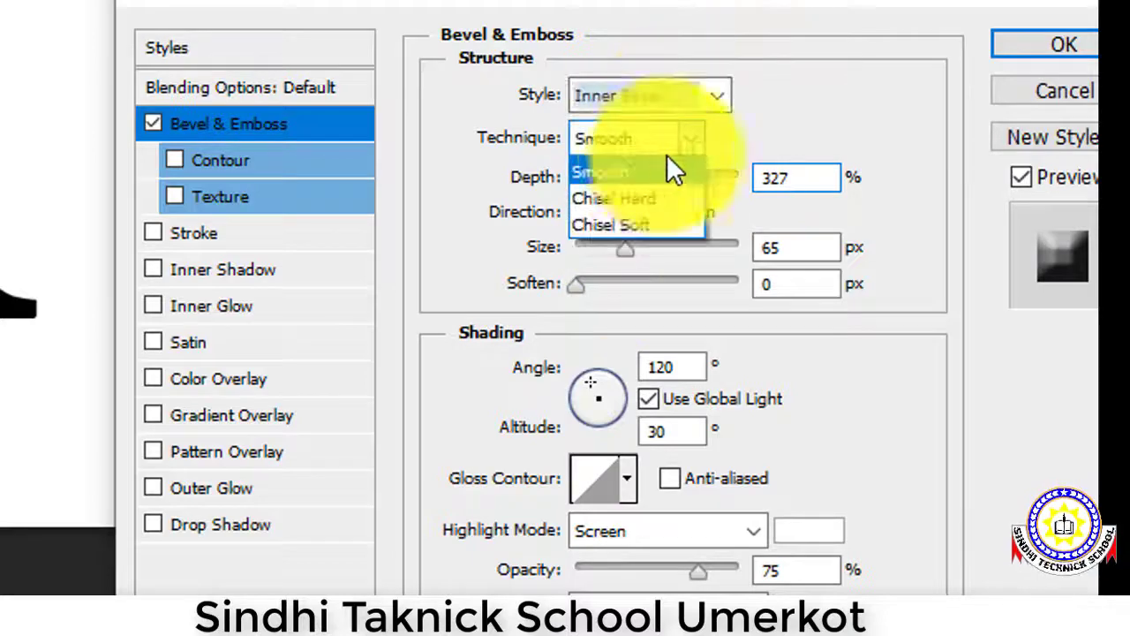
{"action": "left_click", "coordinate": [632, 202]}
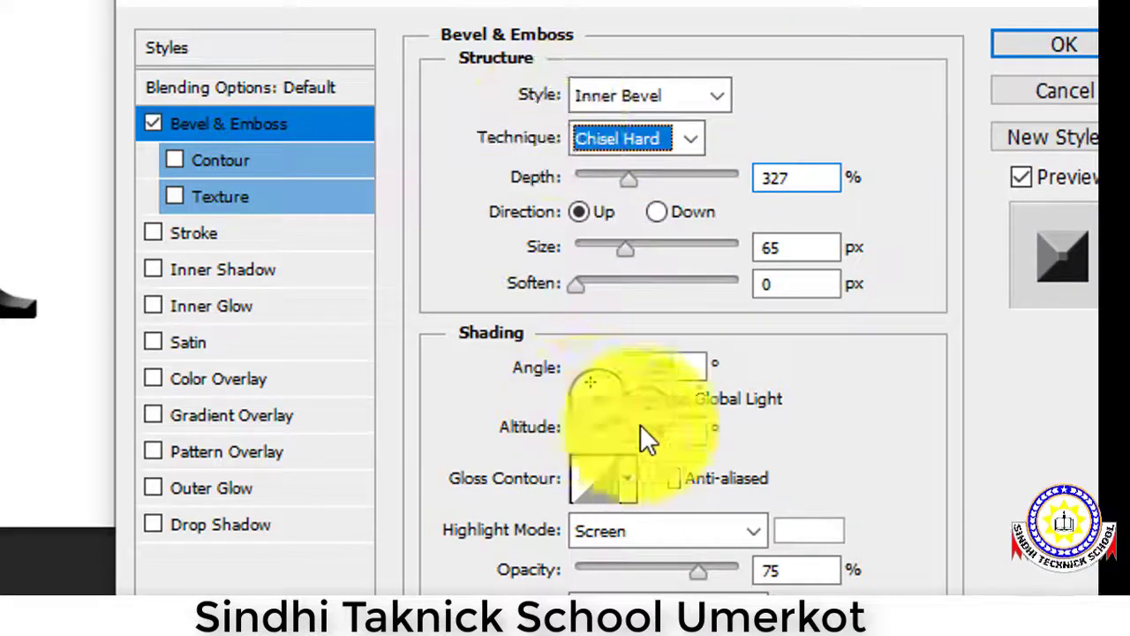
Step: Enable a Stroke on the R with dark red #550000 colour
{"action": "left_click", "coordinate": [204, 235]}
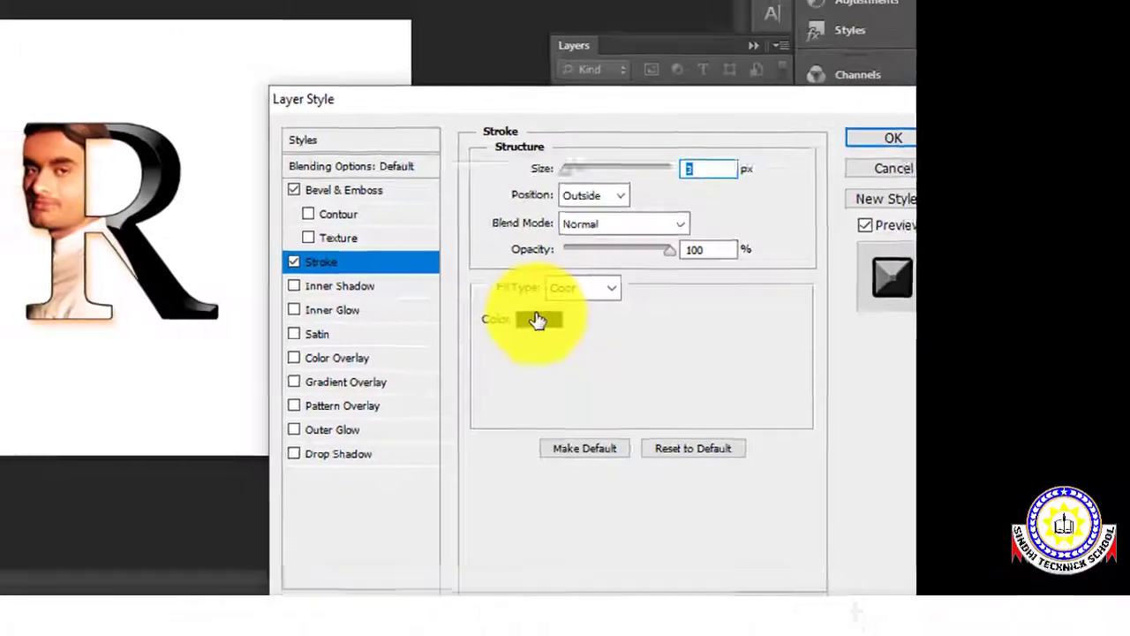
{"action": "left_click", "coordinate": [528, 325]}
{"action": "left_click_drag", "start_coordinate": [535, 383], "coordinate": [629, 408]}
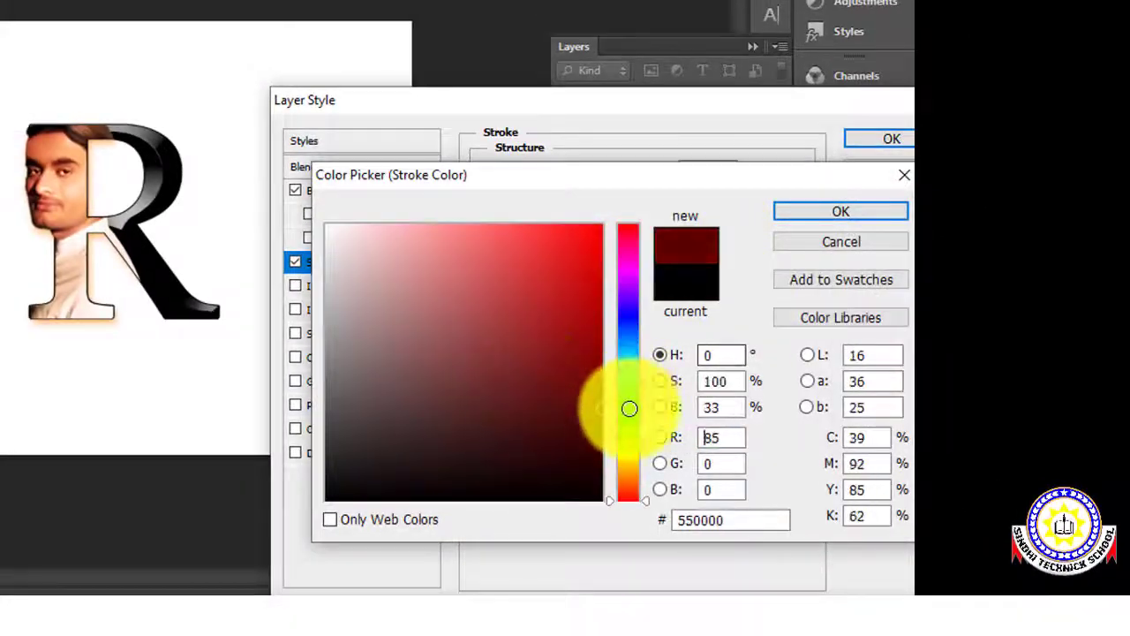
{"action": "left_click", "coordinate": [816, 214]}
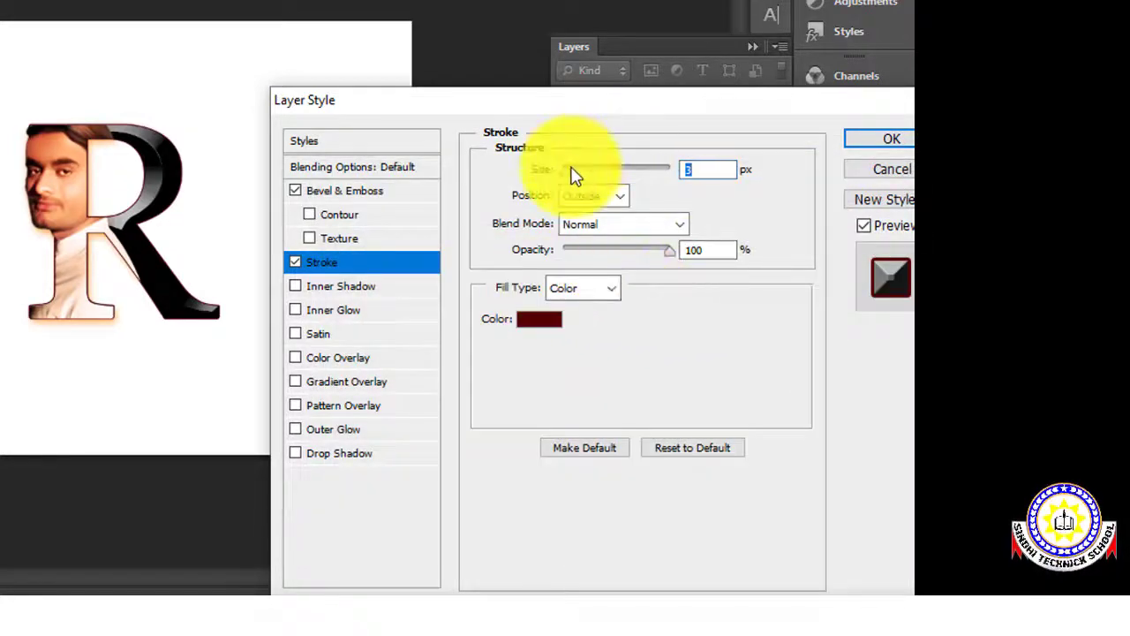
Step: Set the stroke size to 10 px, apply the layer style, and check it zoomed in
{"action": "left_click_drag", "start_coordinate": [570, 177], "coordinate": [580, 176]}
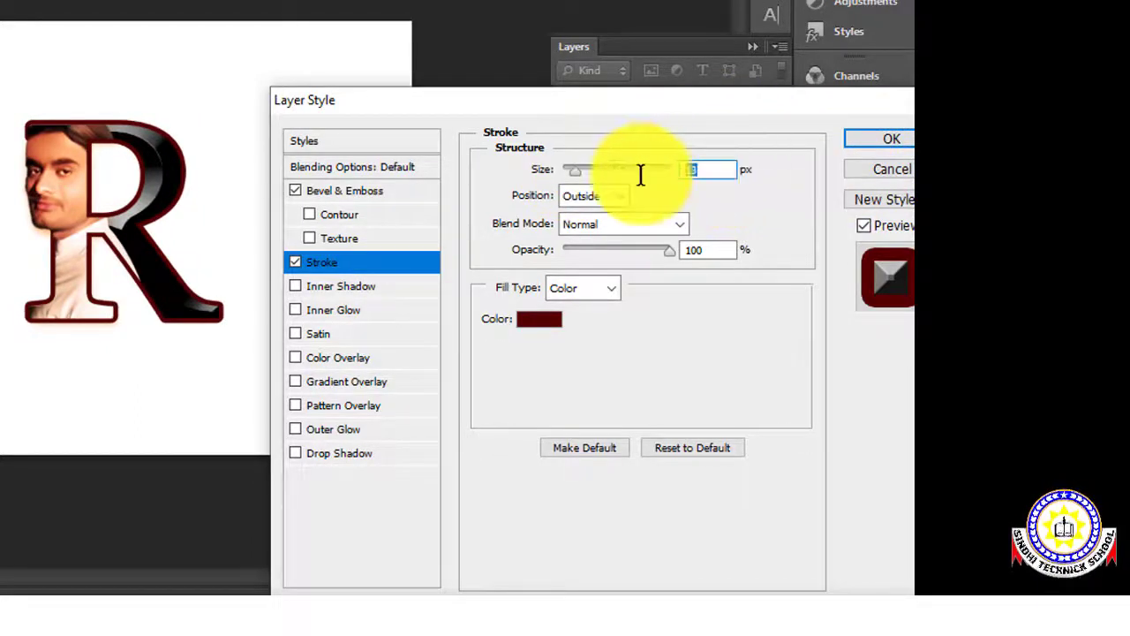
{"action": "type", "text": "10"}
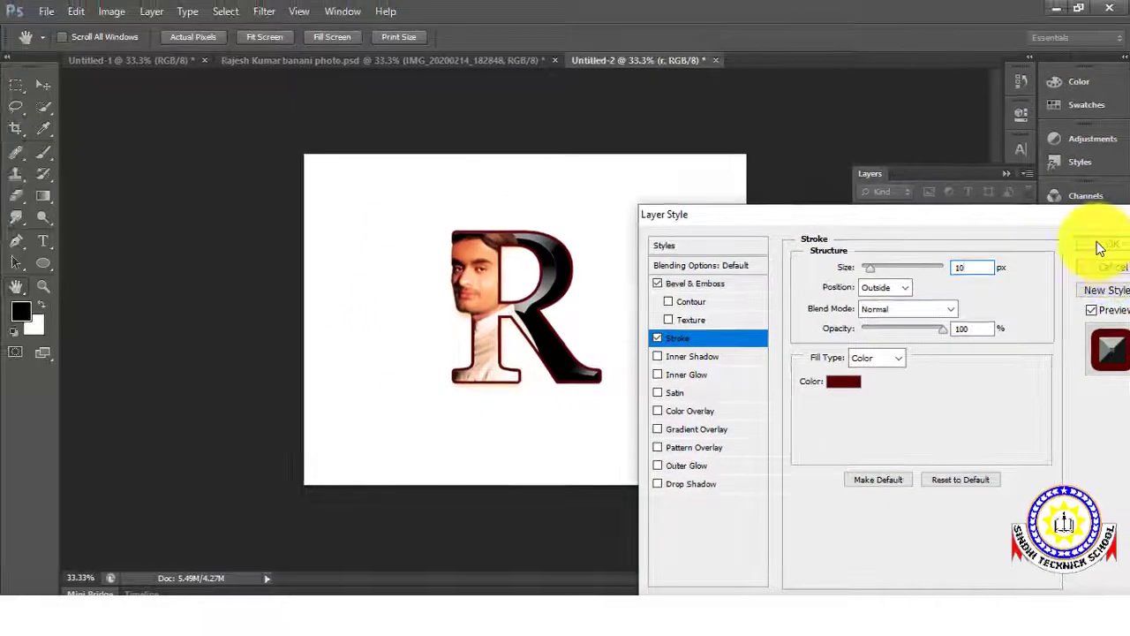
{"action": "left_click", "coordinate": [1099, 248]}
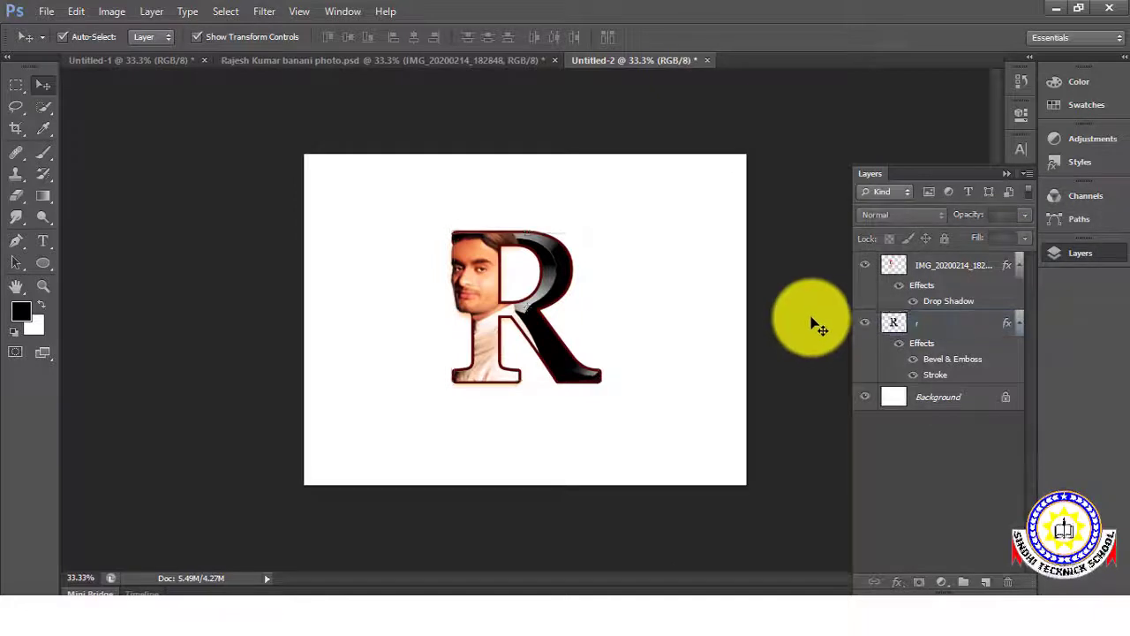
{"action": "key", "text": "ctrl+plus"}
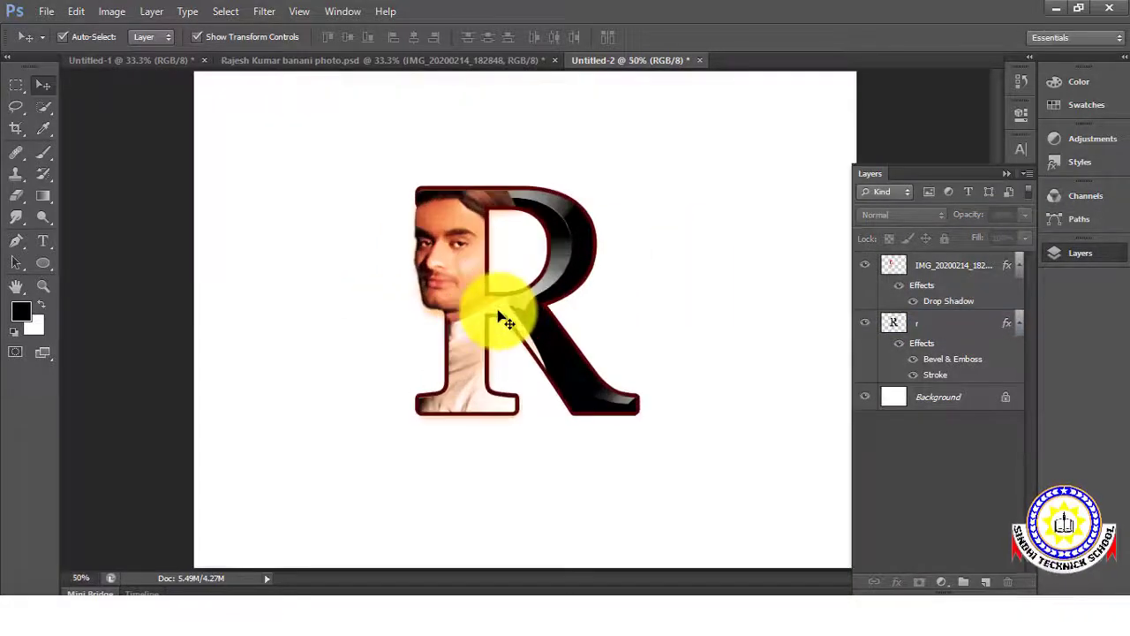
{"action": "key", "text": "ctrl+minus"}
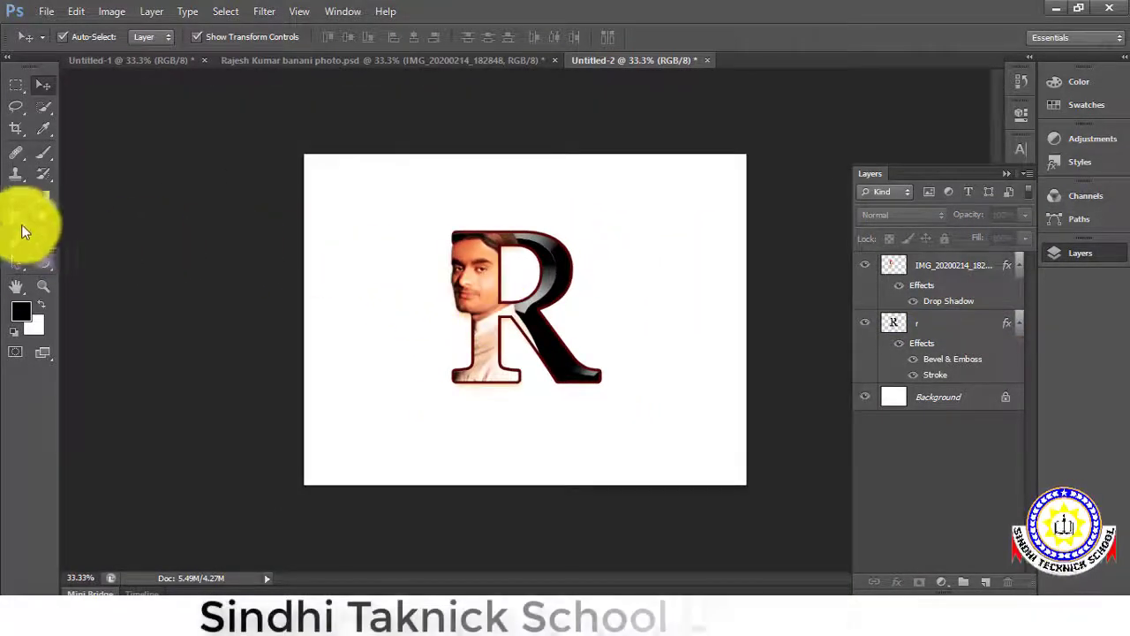
Step: Draw a long thin ellipse beneath the R and nudge it slightly up
{"action": "left_click", "coordinate": [43, 263]}
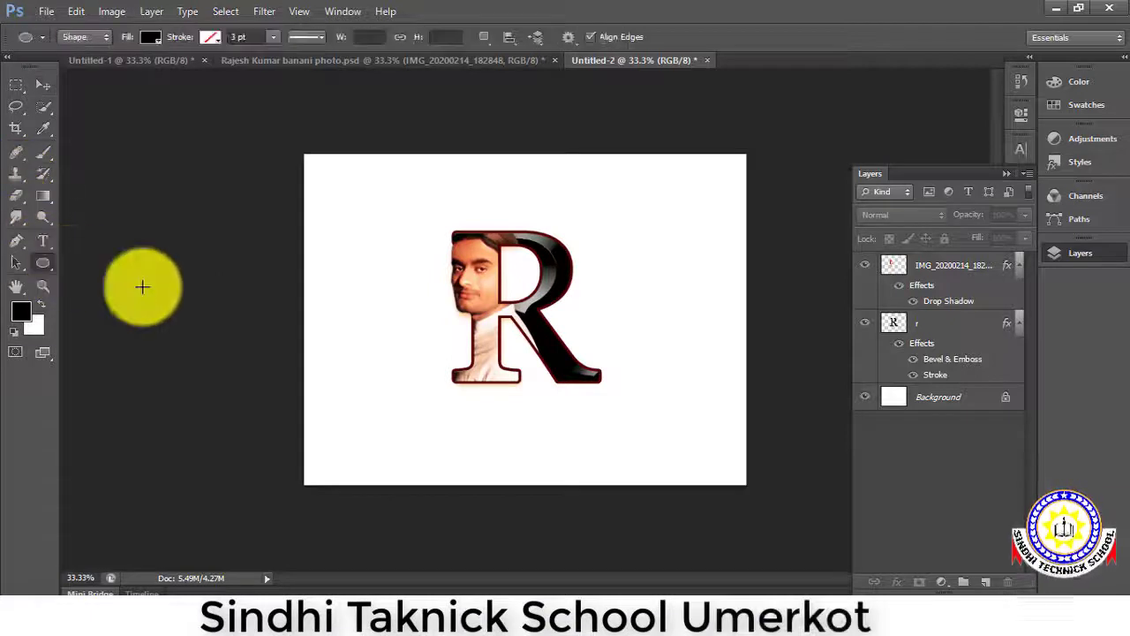
{"action": "left_click_drag", "start_coordinate": [415, 398], "coordinate": [620, 402]}
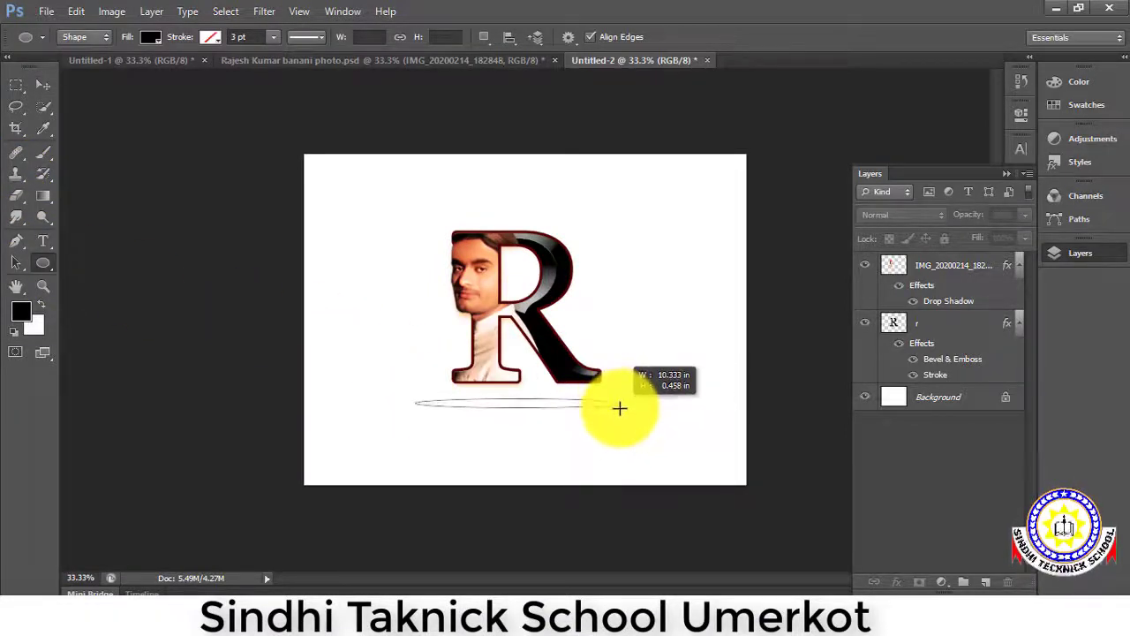
{"action": "left_click_drag", "start_coordinate": [620, 402], "coordinate": [615, 408]}
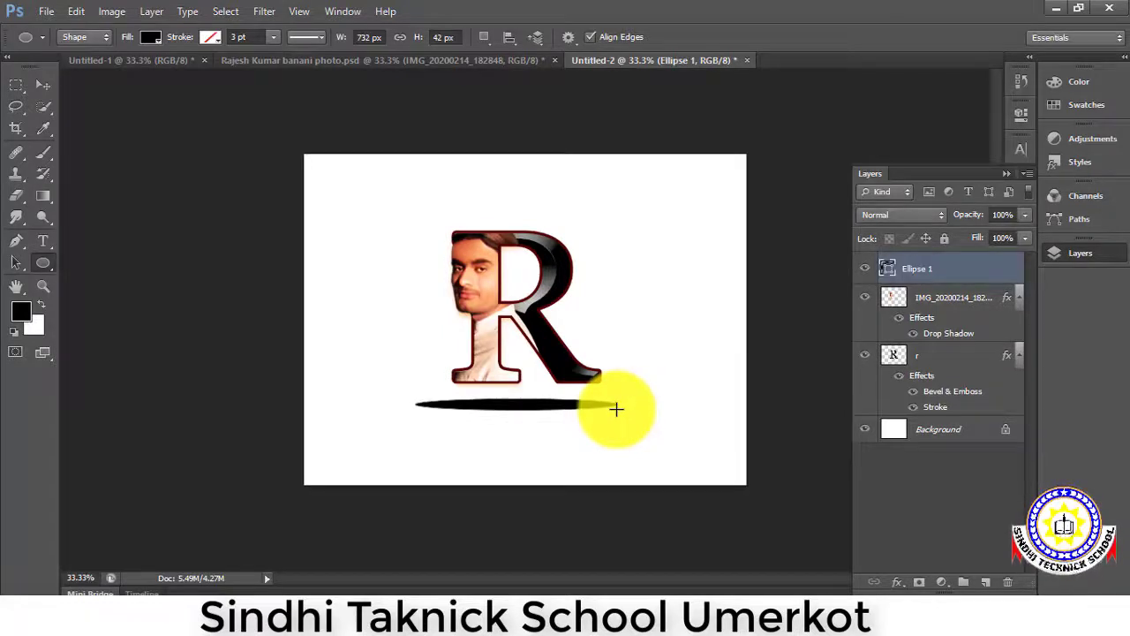
{"action": "left_click", "coordinate": [38, 94]}
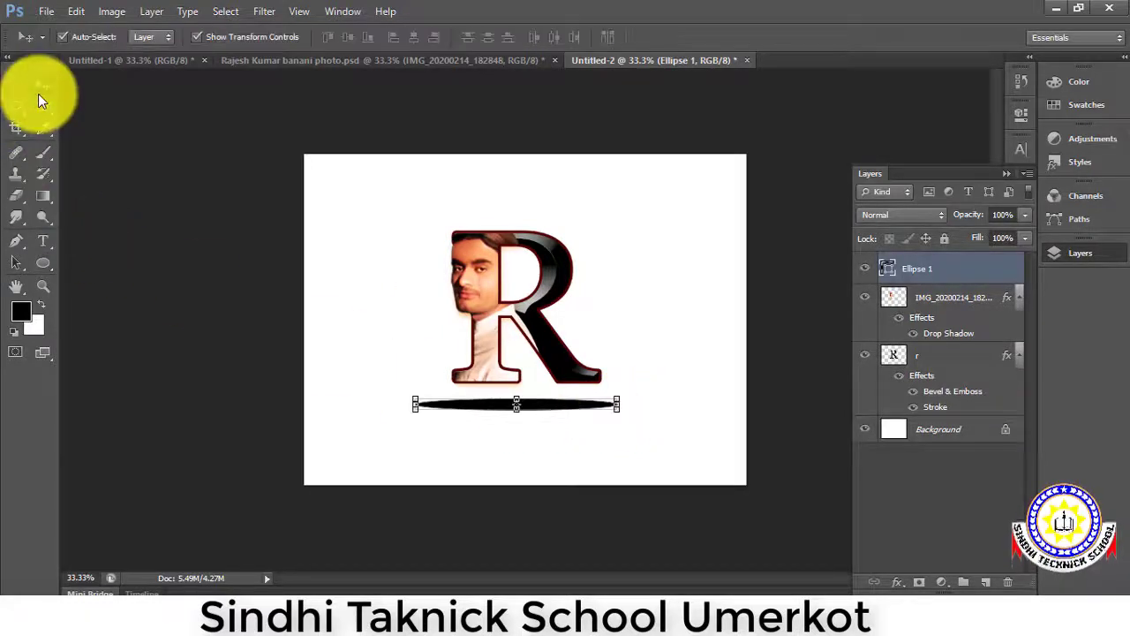
{"action": "key", "text": "Up"}
{"action": "key", "text": "Up"}
{"action": "key", "text": "Up"}
{"action": "key", "text": "Up"}
{"action": "key", "text": "Up"}
{"action": "key", "text": "Up"}
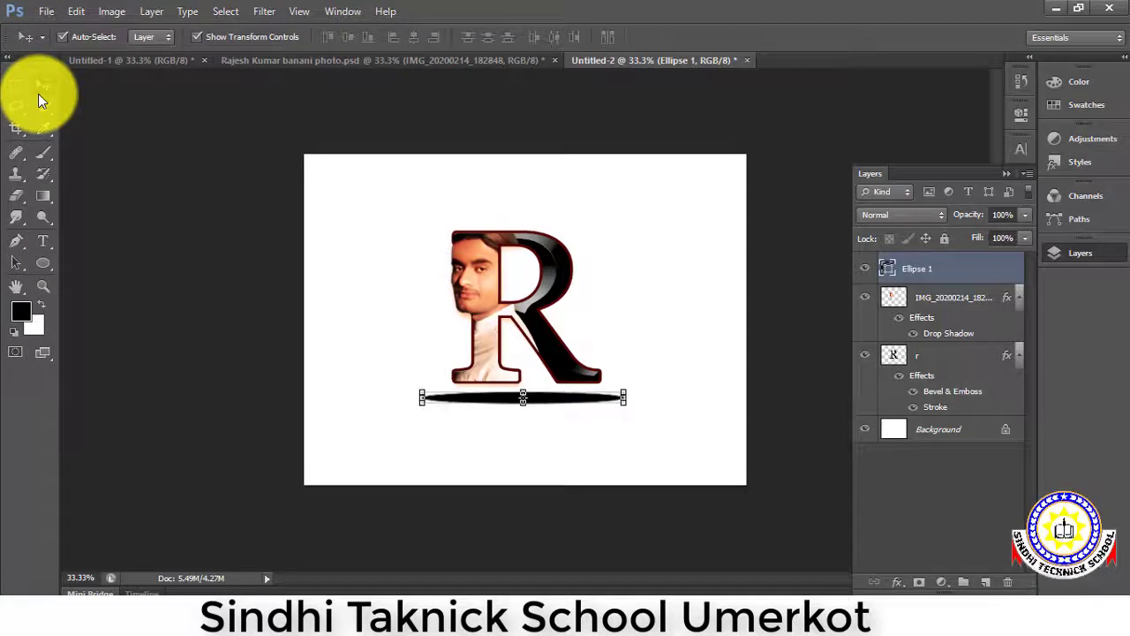
Step: Rasterize the ellipse and apply a Gaussian Blur to soften it
{"action": "left_click", "coordinate": [263, 11]}
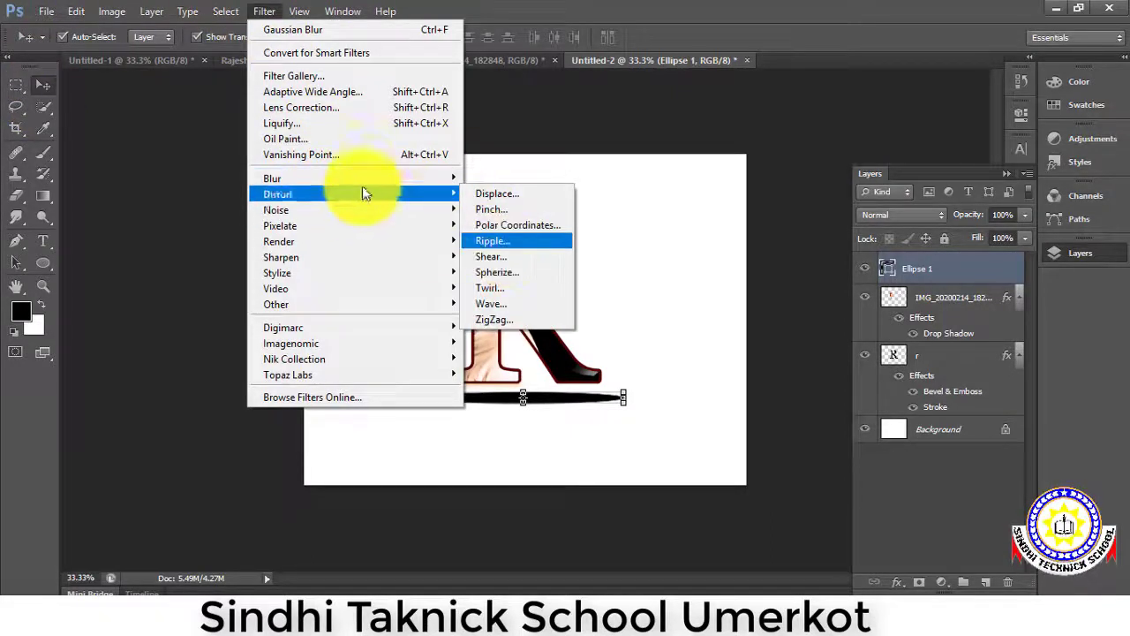
{"action": "mouse_move", "coordinate": [353, 178]}
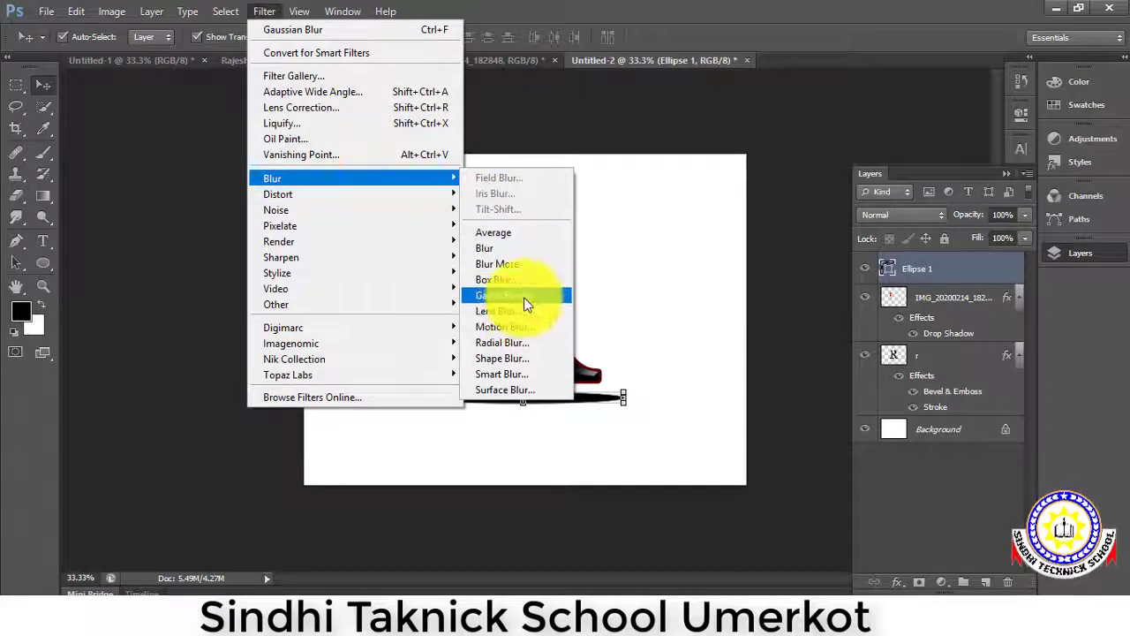
{"action": "left_click", "coordinate": [523, 298]}
{"action": "left_click", "coordinate": [534, 245]}
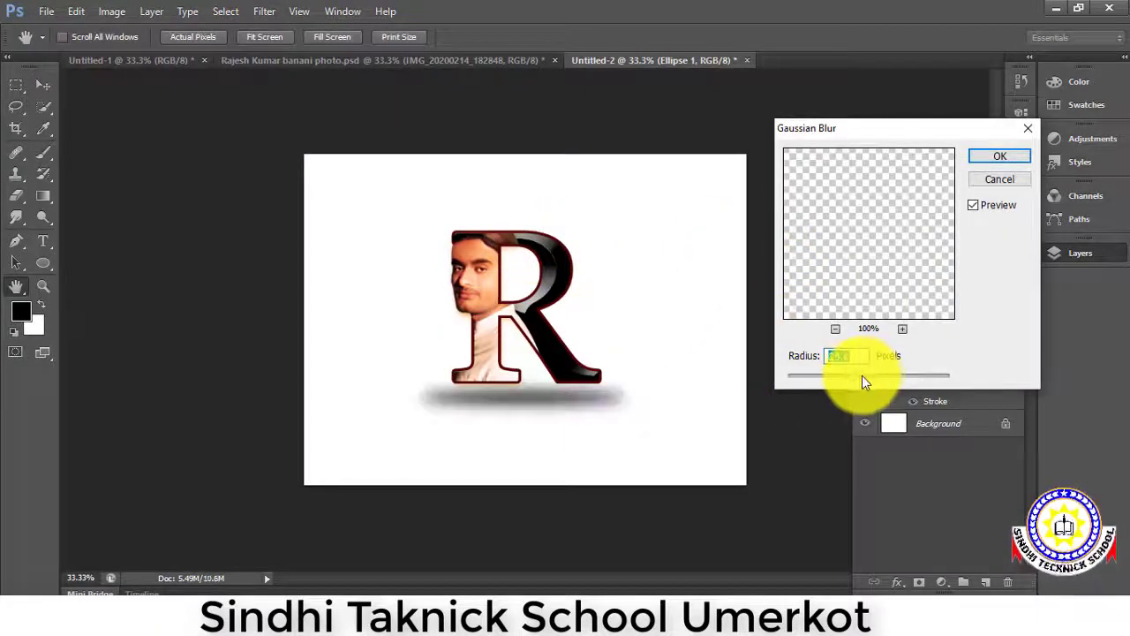
{"action": "left_click", "coordinate": [998, 156]}
{"action": "key", "text": "v"}
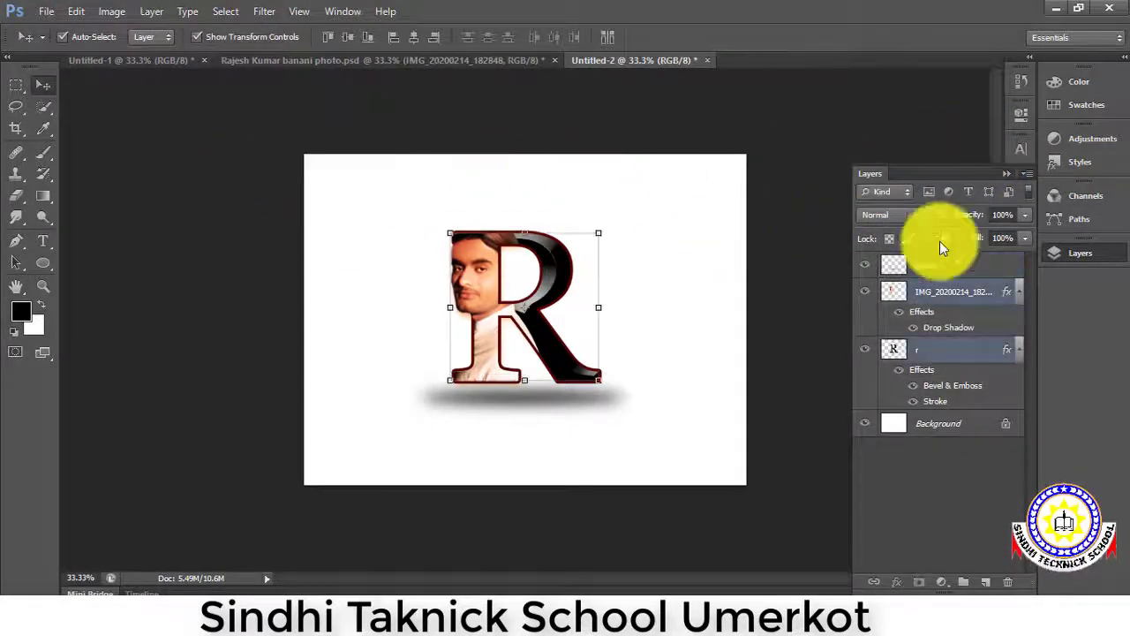
Step: Lower the Ellipse 1 shadow layer's opacity to about 49%
{"action": "left_click", "coordinate": [954, 291]}
{"action": "left_click", "coordinate": [954, 349], "text": "shift"}
{"action": "left_click", "coordinate": [963, 271]}
{"action": "left_click", "coordinate": [1028, 215]}
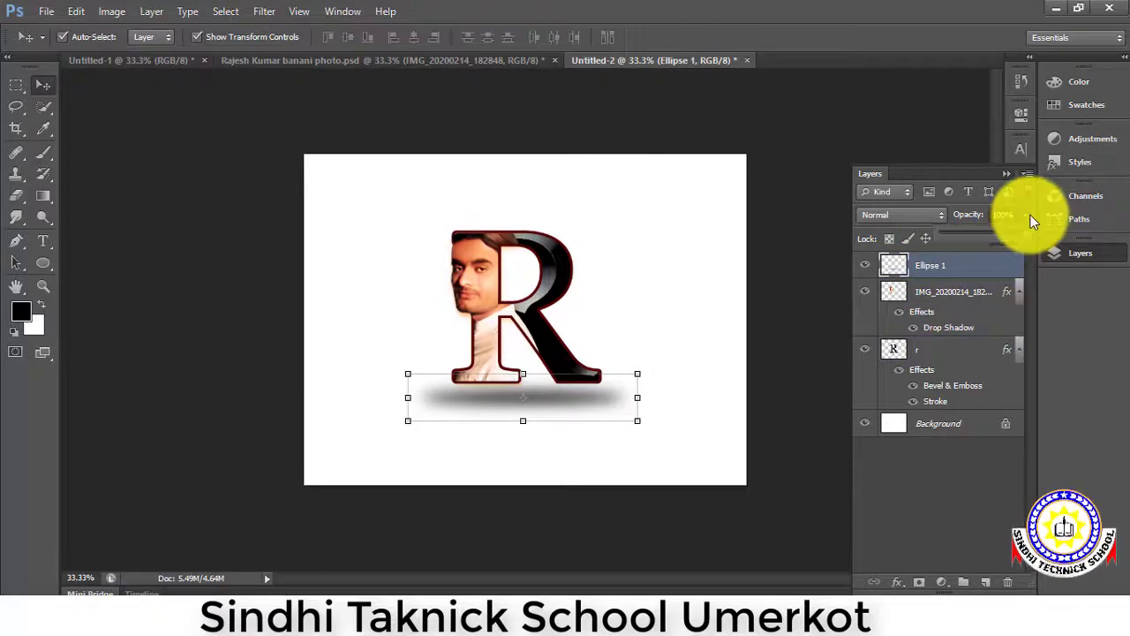
{"action": "mouse_move", "coordinate": [1024, 231]}
{"action": "left_mouse_down"}
{"action": "mouse_move", "coordinate": [983, 229]}
{"action": "mouse_move", "coordinate": [1000, 229]}
{"action": "left_mouse_up"}
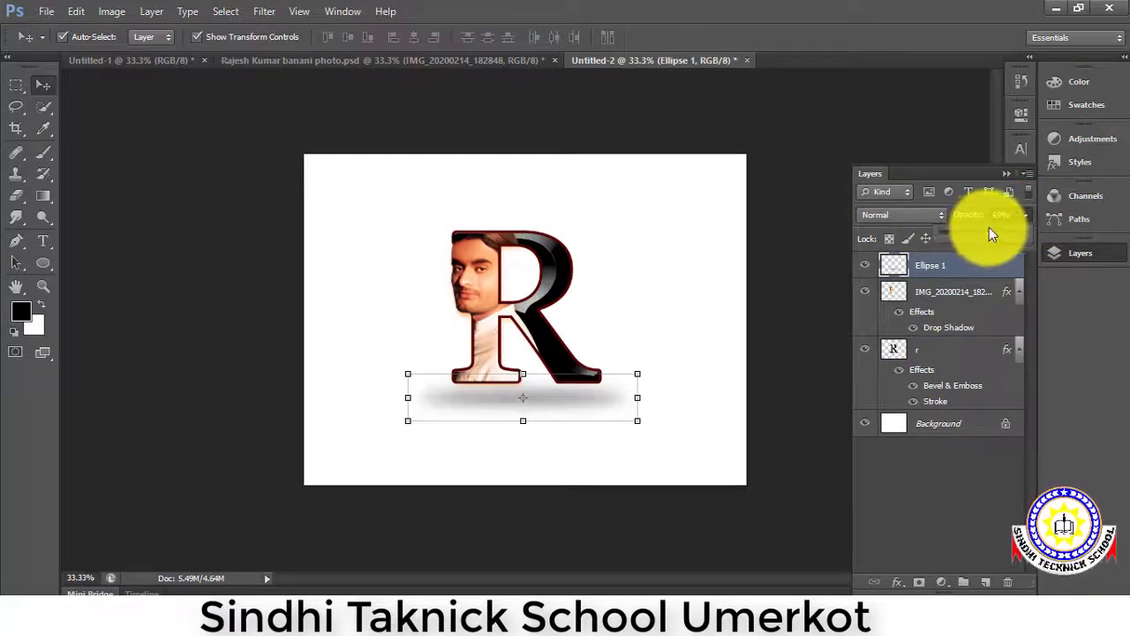
{"action": "left_click", "coordinate": [786, 316]}
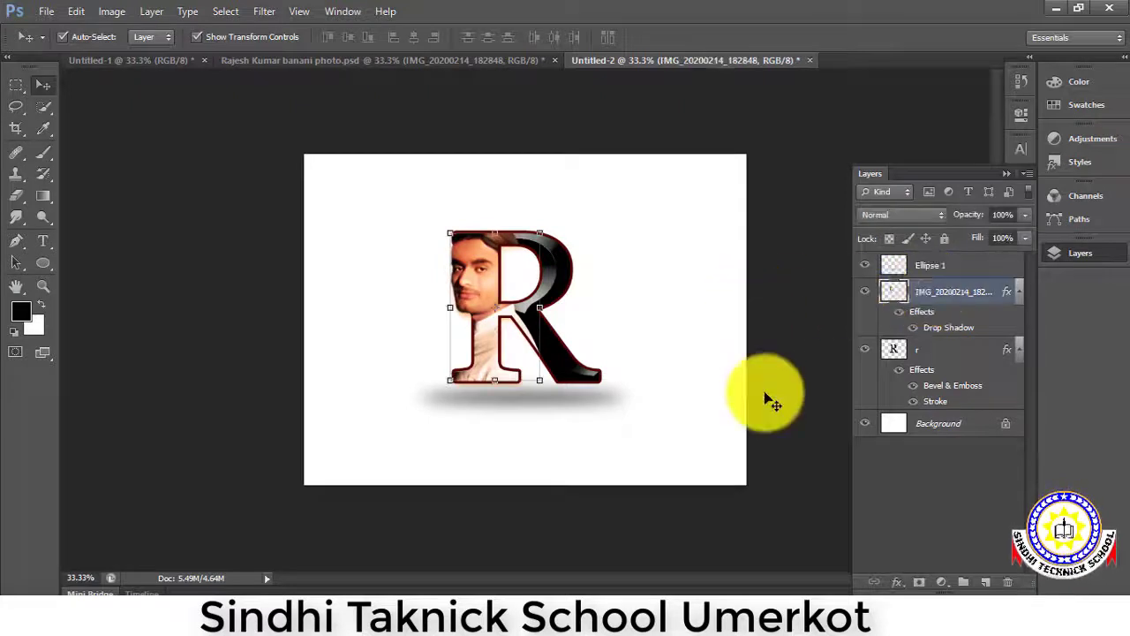
{"action": "key", "text": "ctrl+plus"}
{"action": "key", "text": "ctrl+minus"}
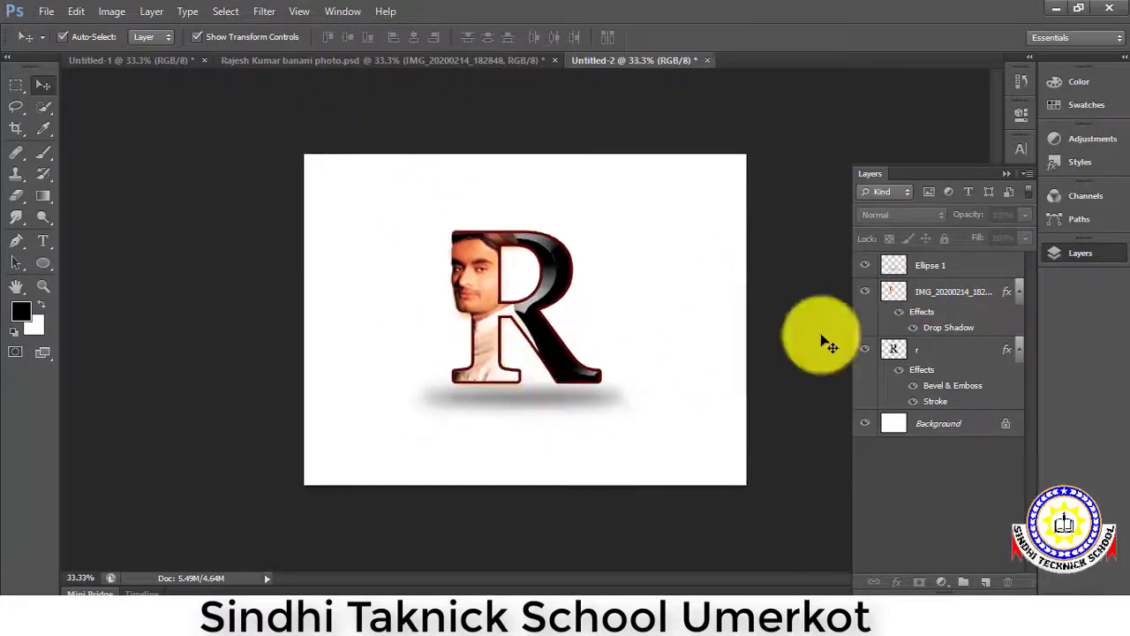
Step: Unlock the background as Layer 0 and open its Blending Options
{"action": "double_click", "coordinate": [959, 427]}
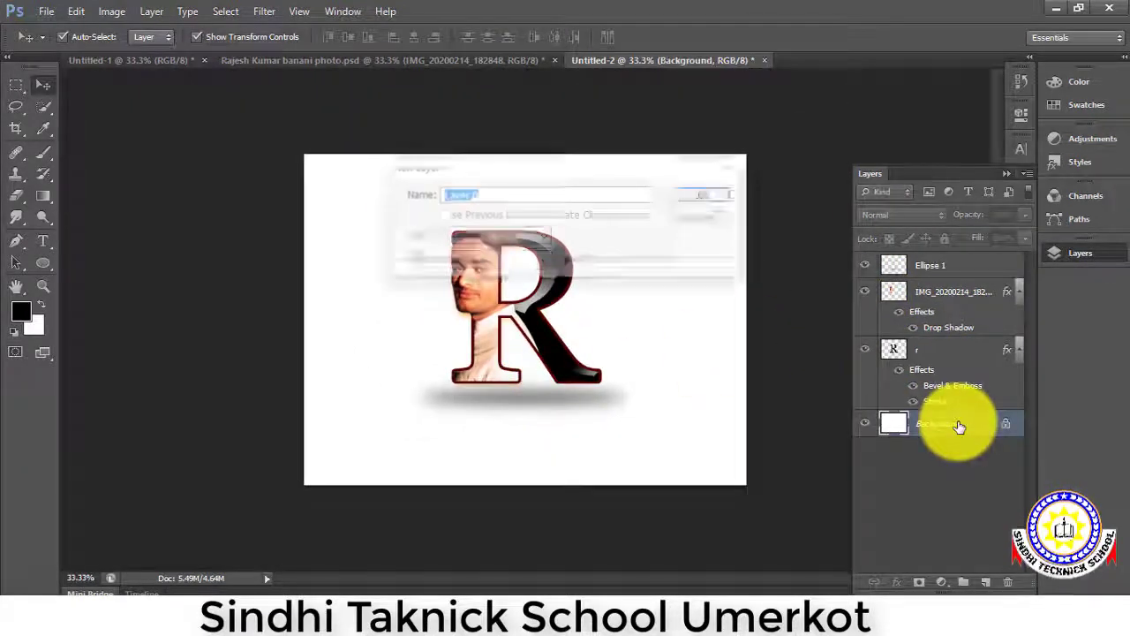
{"action": "left_click", "coordinate": [693, 194]}
{"action": "right_click", "coordinate": [897, 422]}
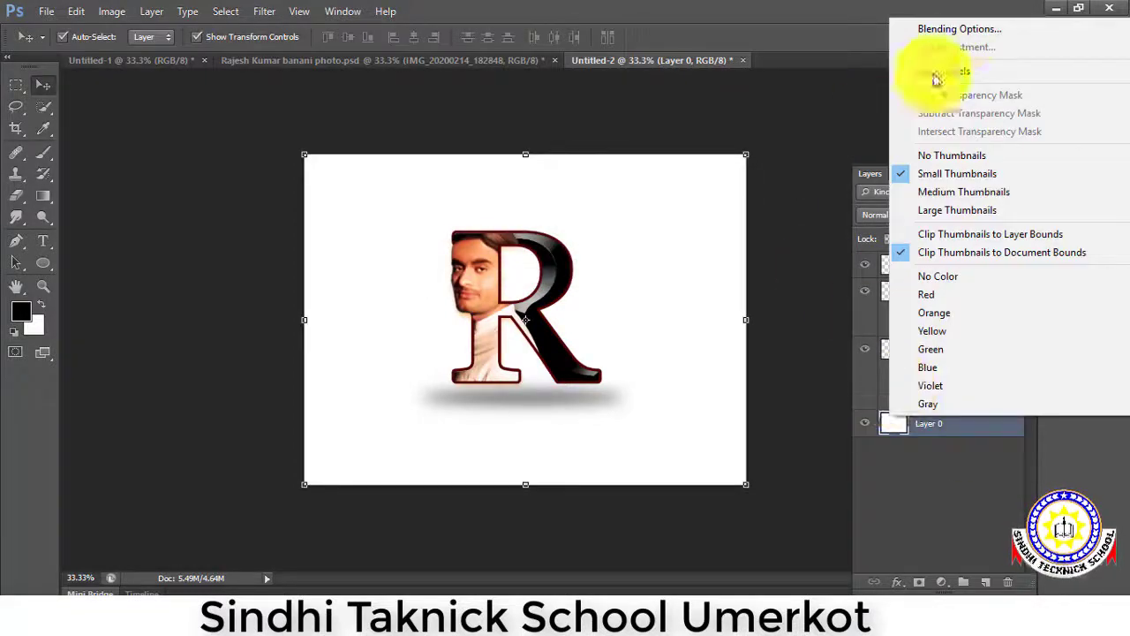
{"action": "left_click", "coordinate": [959, 29]}
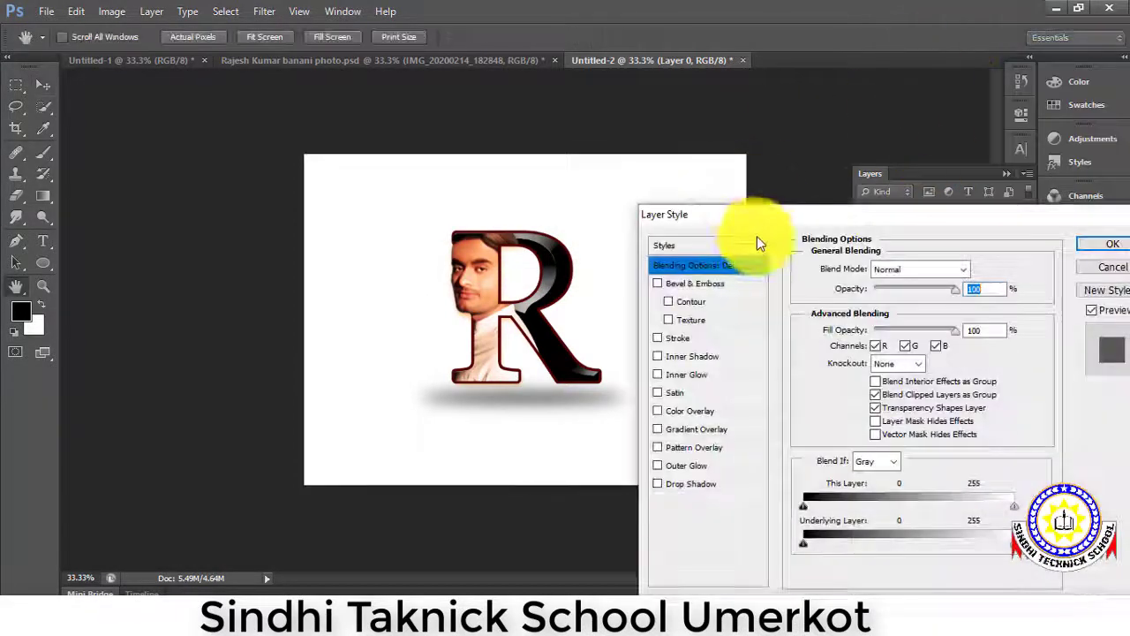
{"action": "left_click_drag", "start_coordinate": [760, 214], "coordinate": [837, 81]}
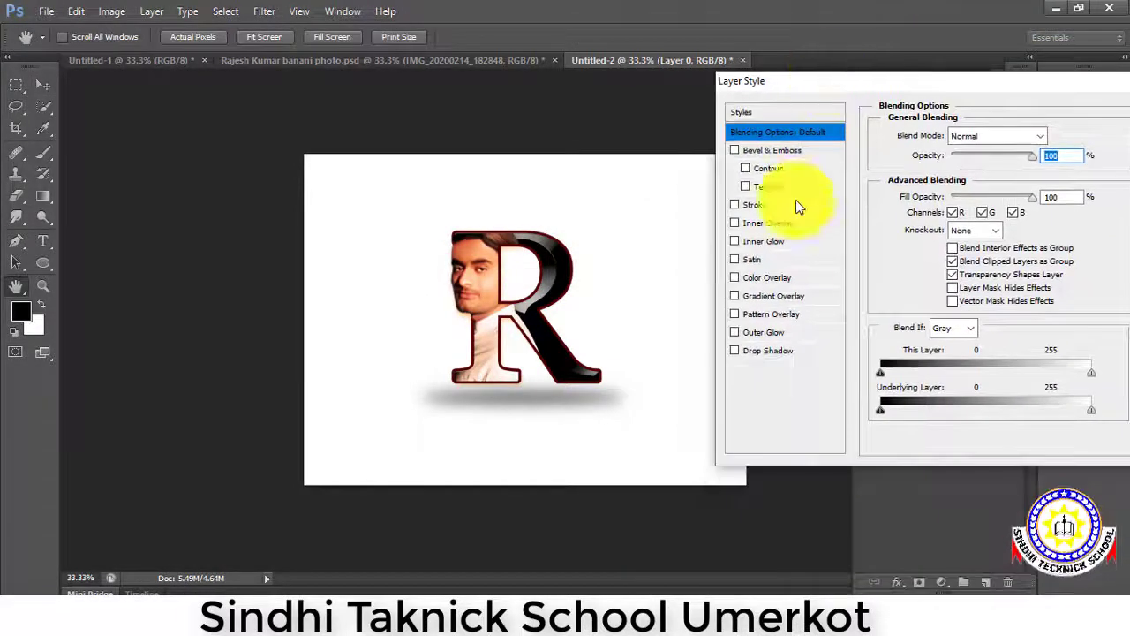
Step: Add a Gradient Overlay to Layer 0 with Radial style and Reverse ticked
{"action": "left_click", "coordinate": [771, 295]}
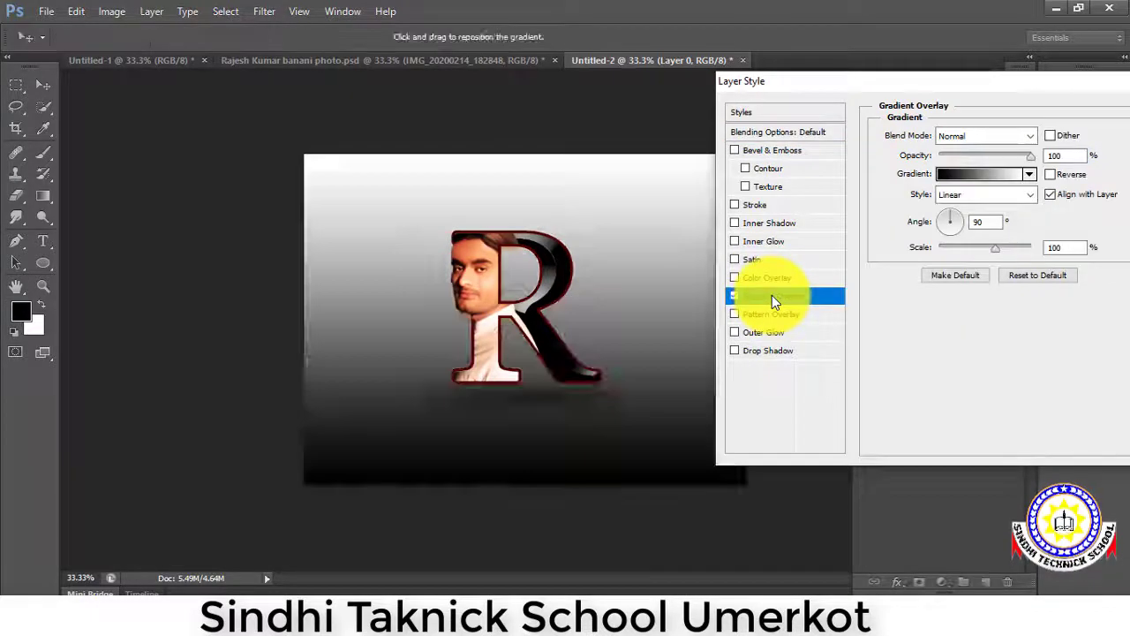
{"action": "left_click", "coordinate": [963, 176]}
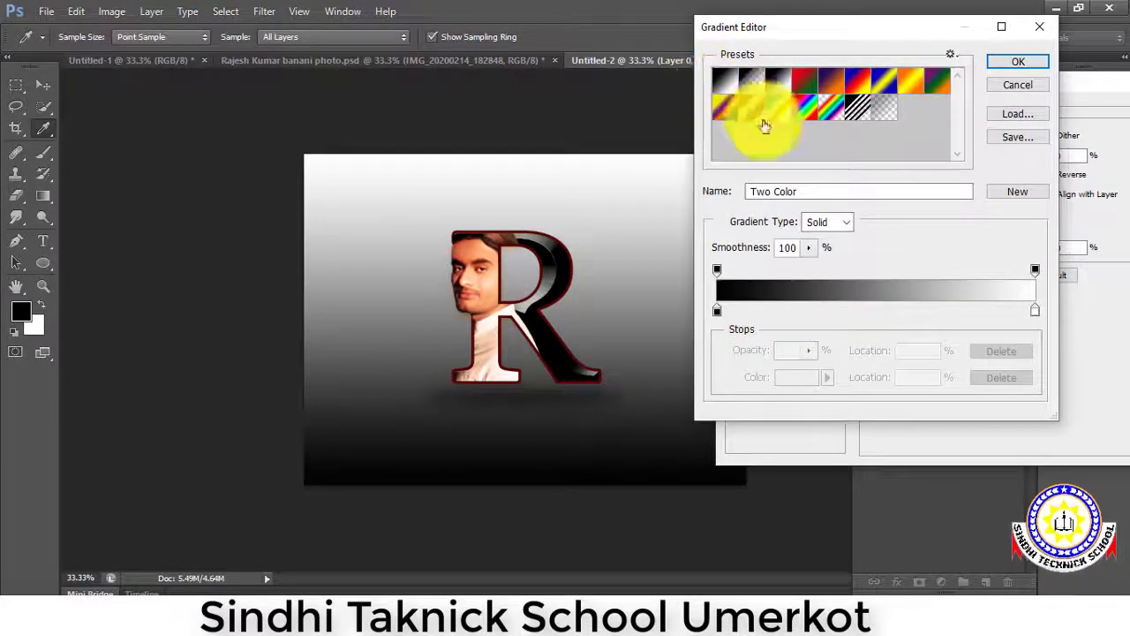
{"action": "left_click", "coordinate": [1024, 84]}
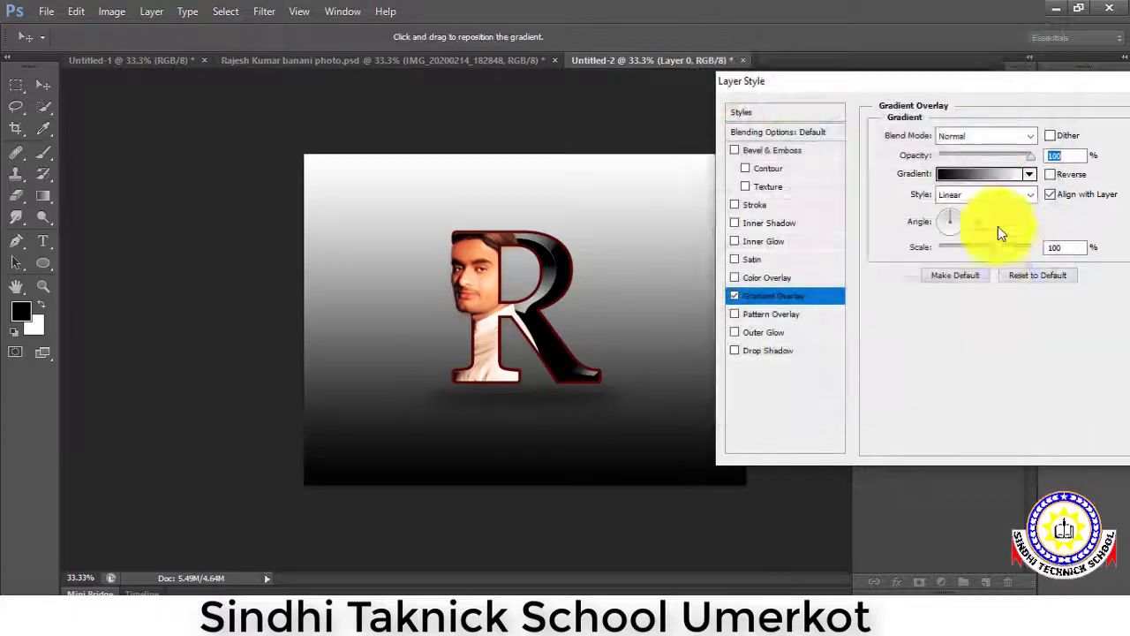
{"action": "left_click", "coordinate": [989, 205]}
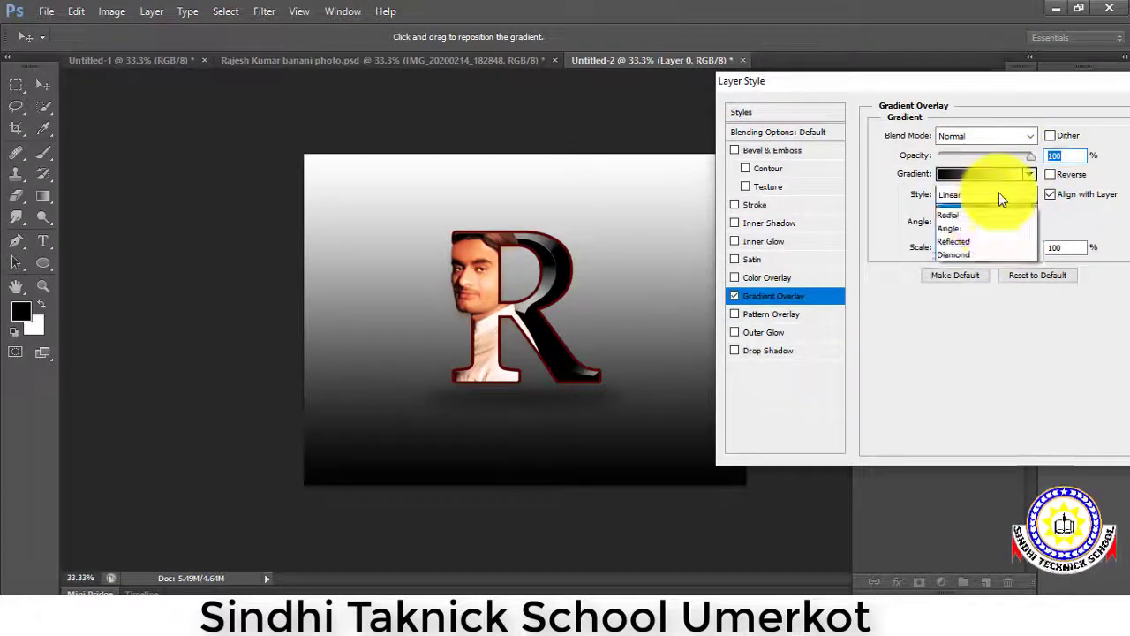
{"action": "left_click", "coordinate": [988, 225]}
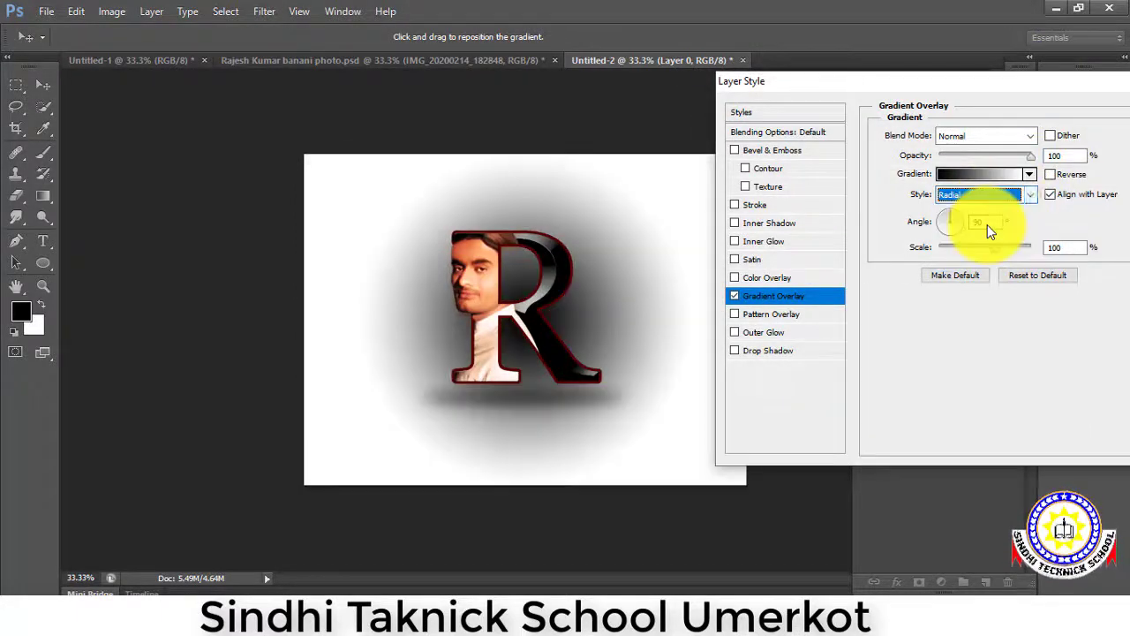
{"action": "left_click", "coordinate": [1060, 175]}
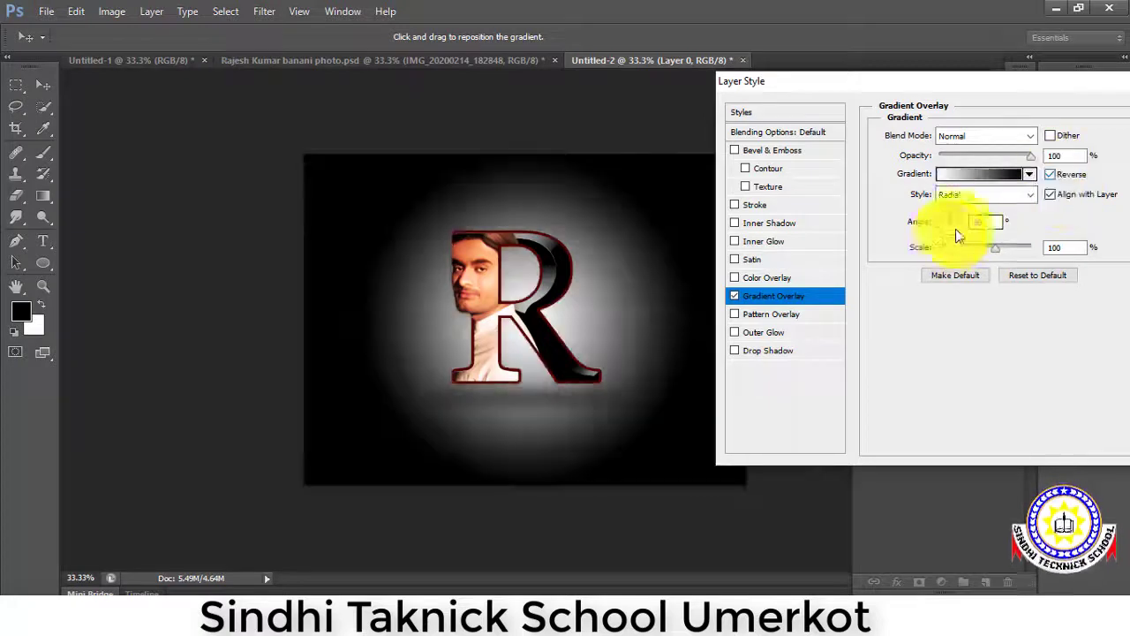
{"action": "left_click", "coordinate": [997, 173]}
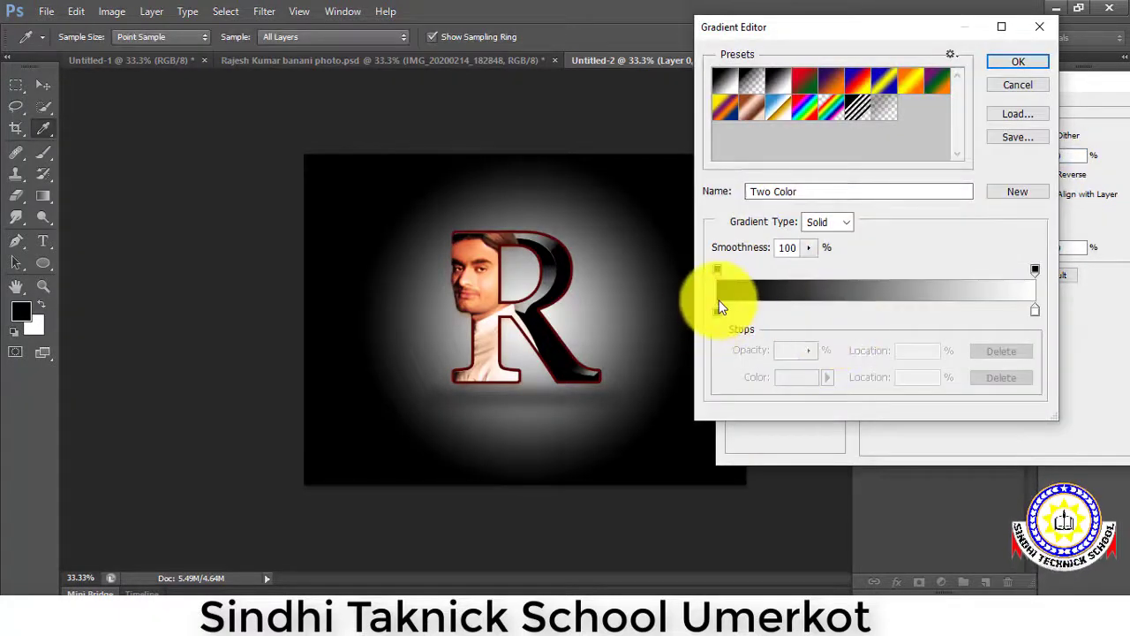
Step: Set the left gradient stop to blue #3c00ff, add an extra stop, and move the midpoint to 40%
{"action": "double_click", "coordinate": [718, 309]}
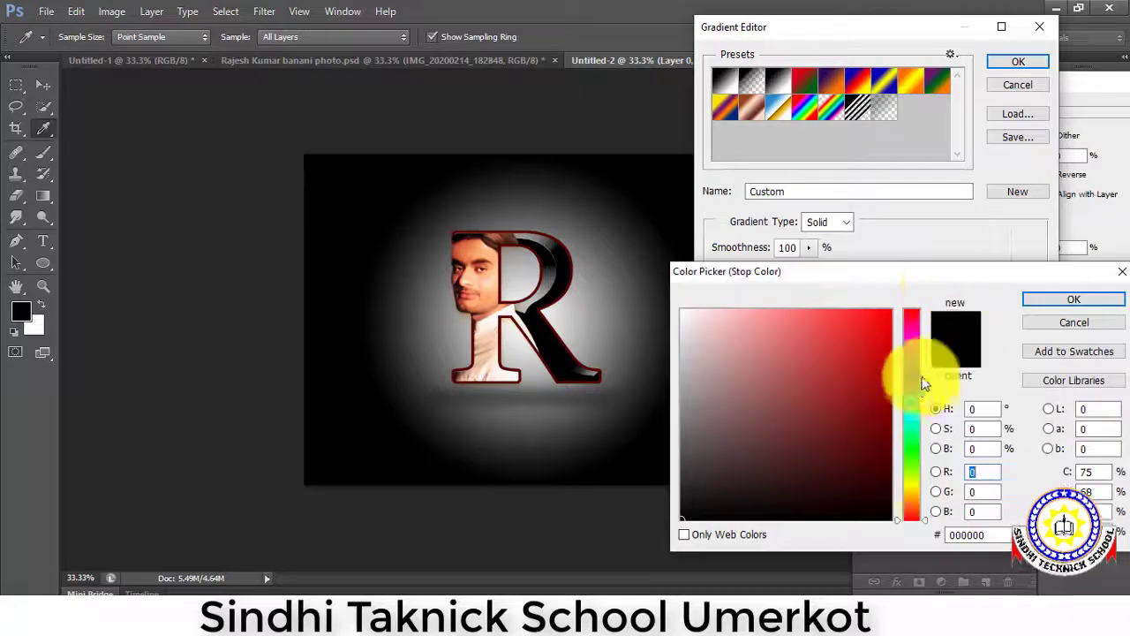
{"action": "left_click", "coordinate": [916, 371]}
{"action": "left_click_drag", "start_coordinate": [853, 363], "coordinate": [928, 287]}
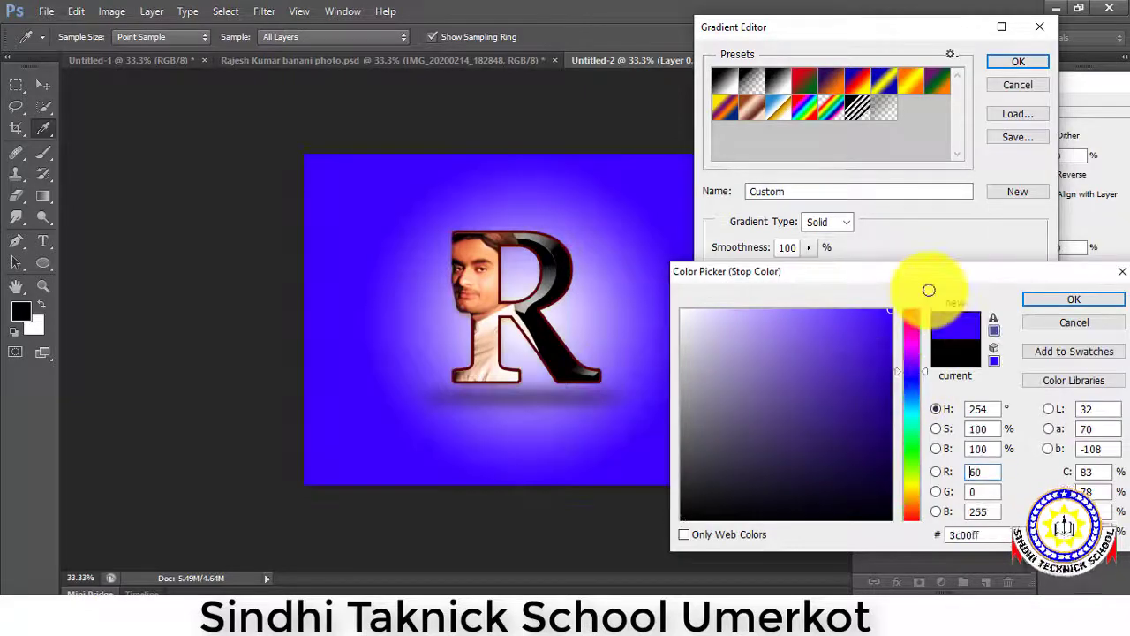
{"action": "left_click", "coordinate": [1086, 300]}
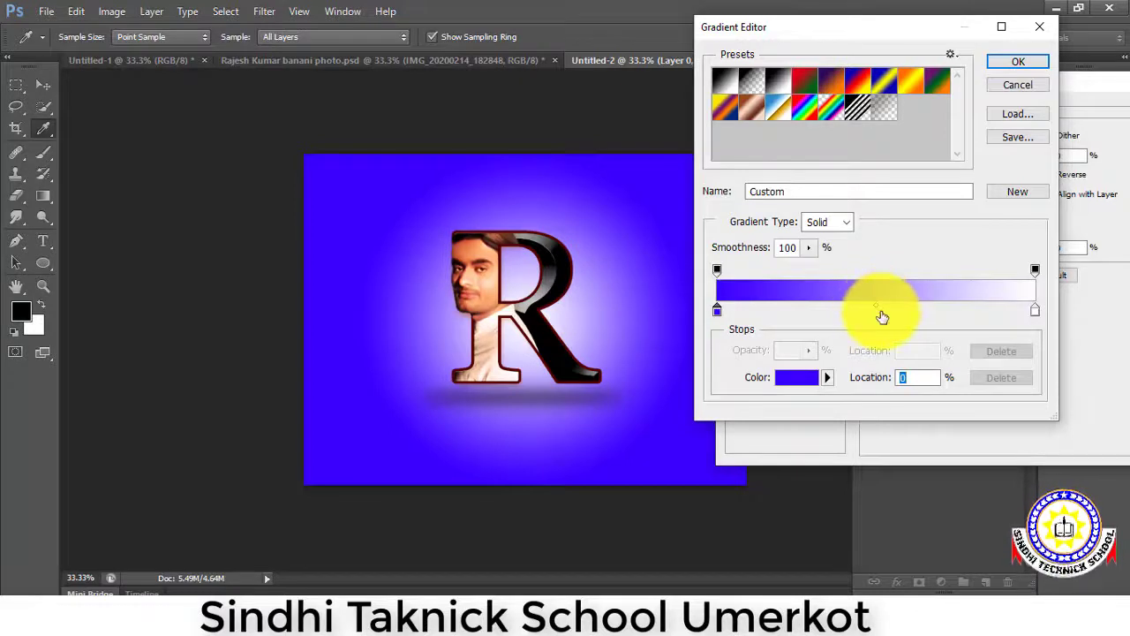
{"action": "mouse_move", "coordinate": [874, 312]}
{"action": "left_mouse_down"}
{"action": "mouse_move", "coordinate": [861, 316]}
{"action": "mouse_move", "coordinate": [946, 333]}
{"action": "left_mouse_up"}
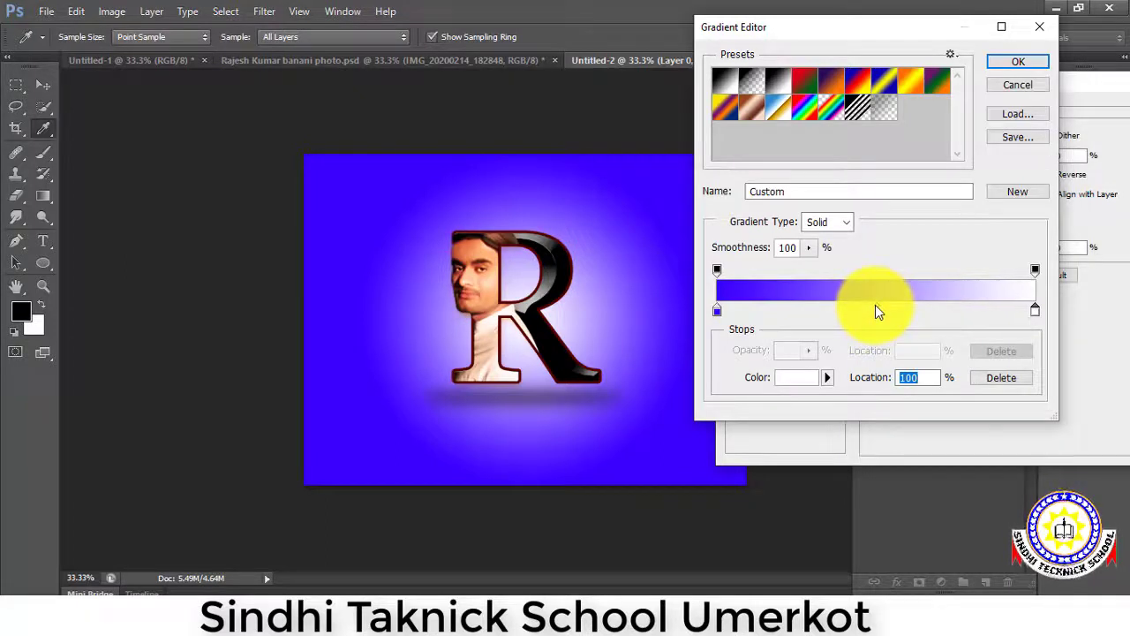
{"action": "mouse_move", "coordinate": [875, 306]}
{"action": "left_mouse_down"}
{"action": "mouse_move", "coordinate": [847, 306]}
{"action": "mouse_move", "coordinate": [878, 307]}
{"action": "left_mouse_up"}
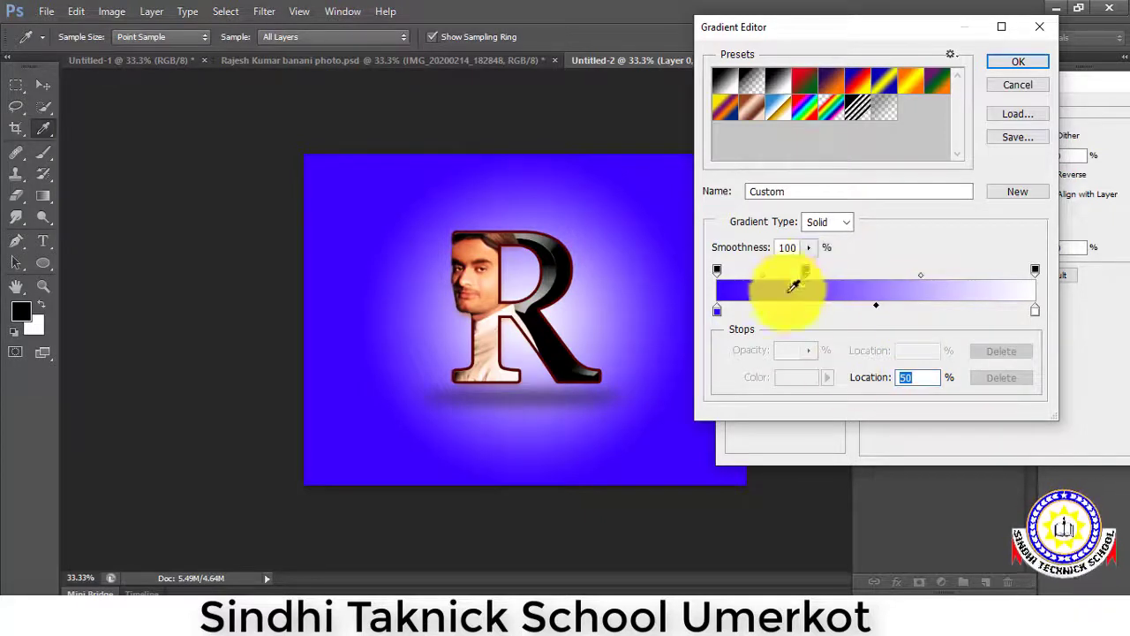
Step: Lower the opacity stops to about 66% at 0% and 70% at 28%, then accept the gradient
{"action": "left_click", "coordinate": [804, 267]}
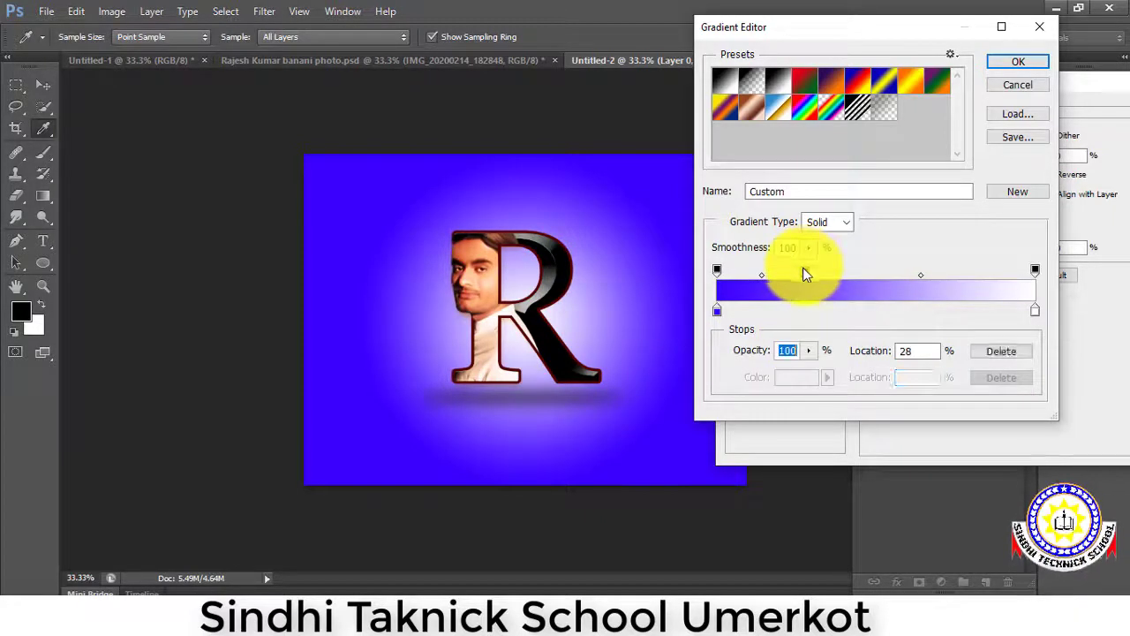
{"action": "mouse_move", "coordinate": [808, 351]}
{"action": "left_mouse_down"}
{"action": "mouse_move", "coordinate": [778, 377]}
{"action": "mouse_move", "coordinate": [802, 380]}
{"action": "left_mouse_up"}
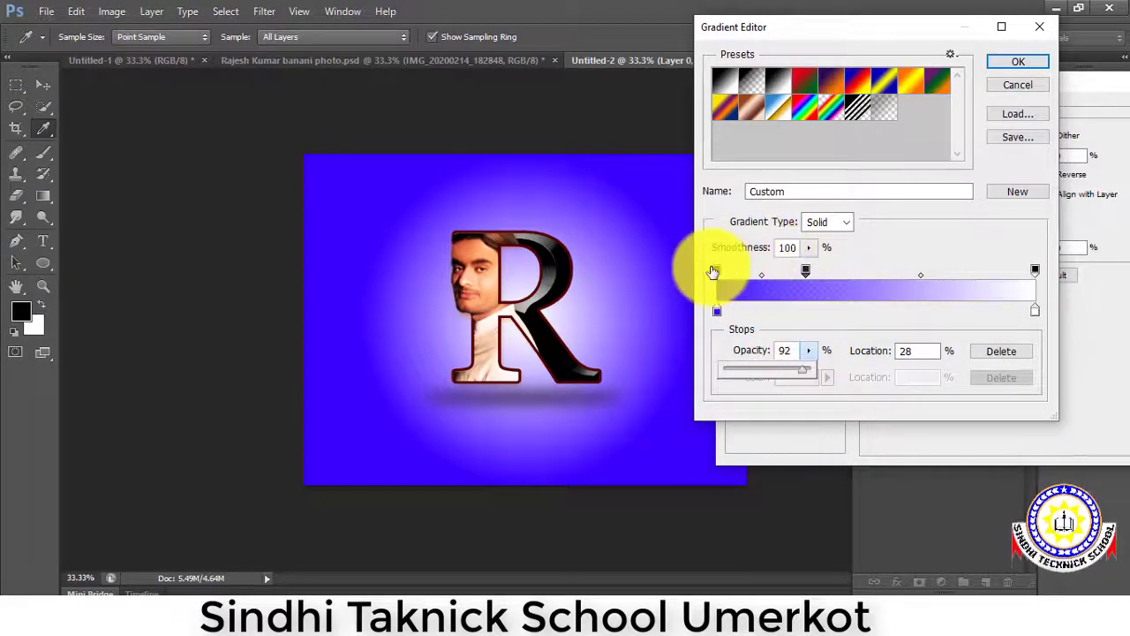
{"action": "left_click", "coordinate": [716, 271]}
{"action": "left_click", "coordinate": [808, 350]}
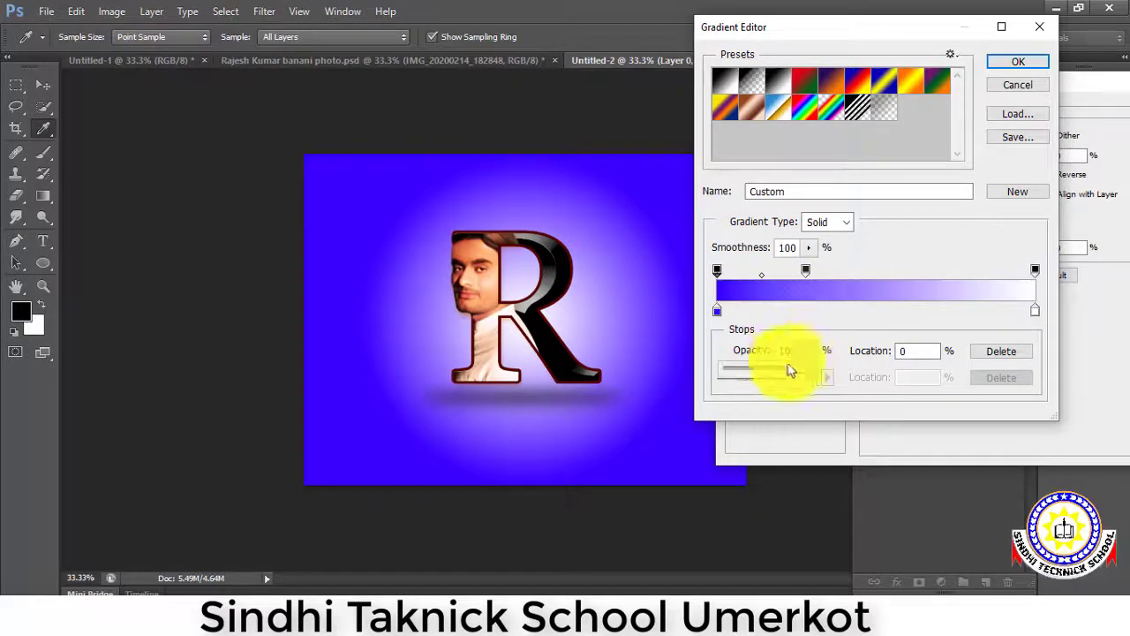
{"action": "mouse_move", "coordinate": [789, 371]}
{"action": "left_mouse_down"}
{"action": "mouse_move", "coordinate": [765, 371]}
{"action": "mouse_move", "coordinate": [791, 375]}
{"action": "left_mouse_up"}
{"action": "left_click", "coordinate": [806, 271]}
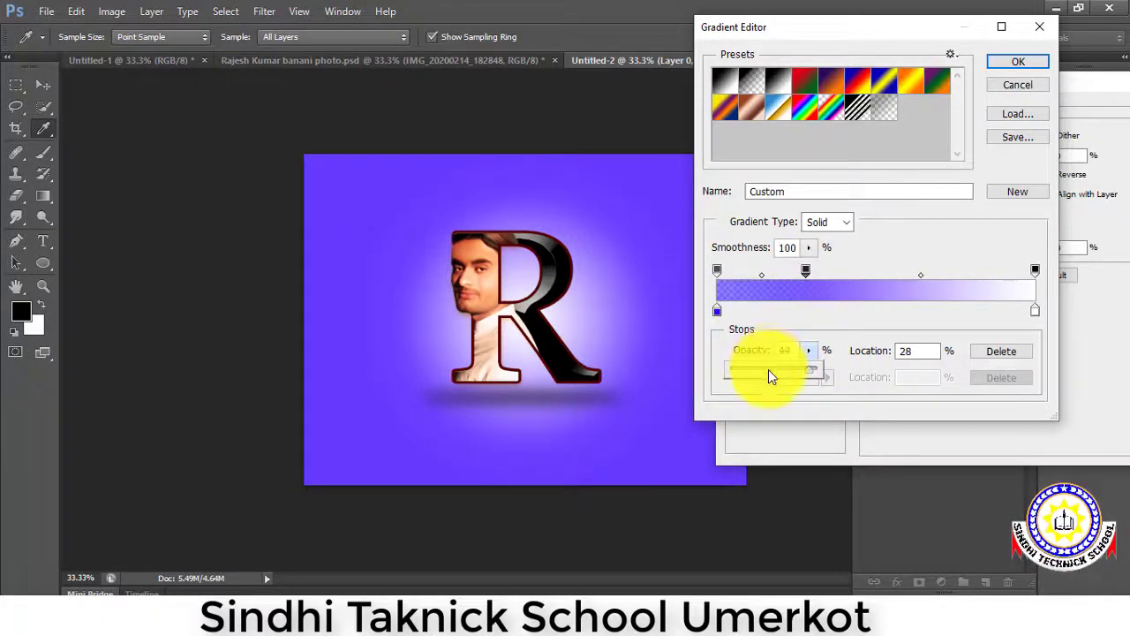
{"action": "left_click_drag", "start_coordinate": [768, 369], "coordinate": [808, 372]}
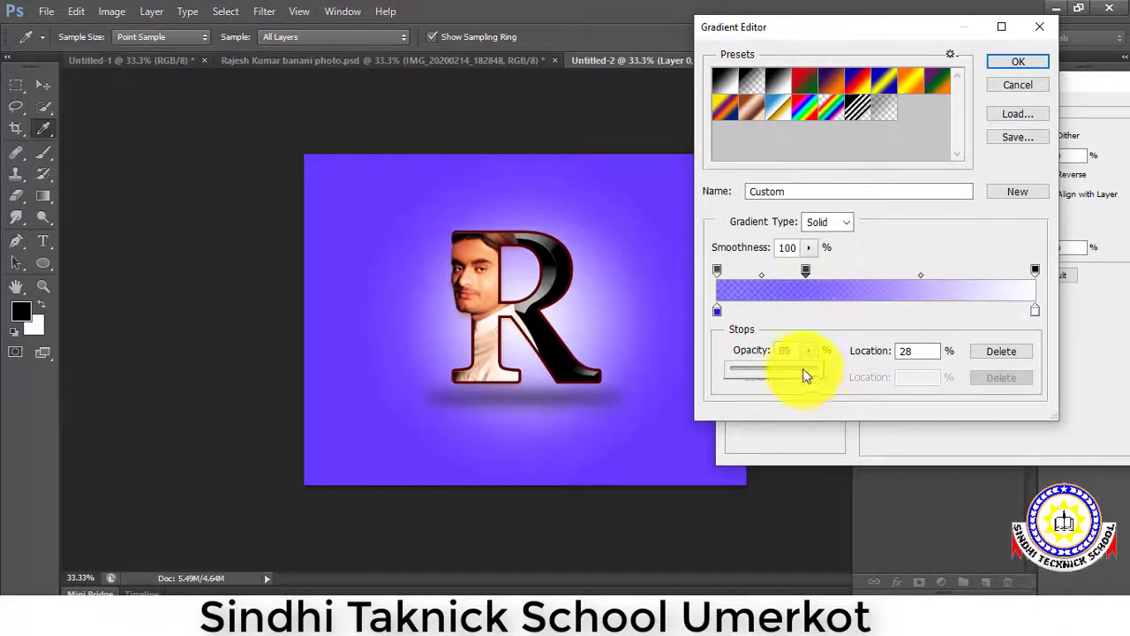
{"action": "left_click", "coordinate": [715, 270]}
{"action": "left_click_drag", "start_coordinate": [806, 356], "coordinate": [787, 370]}
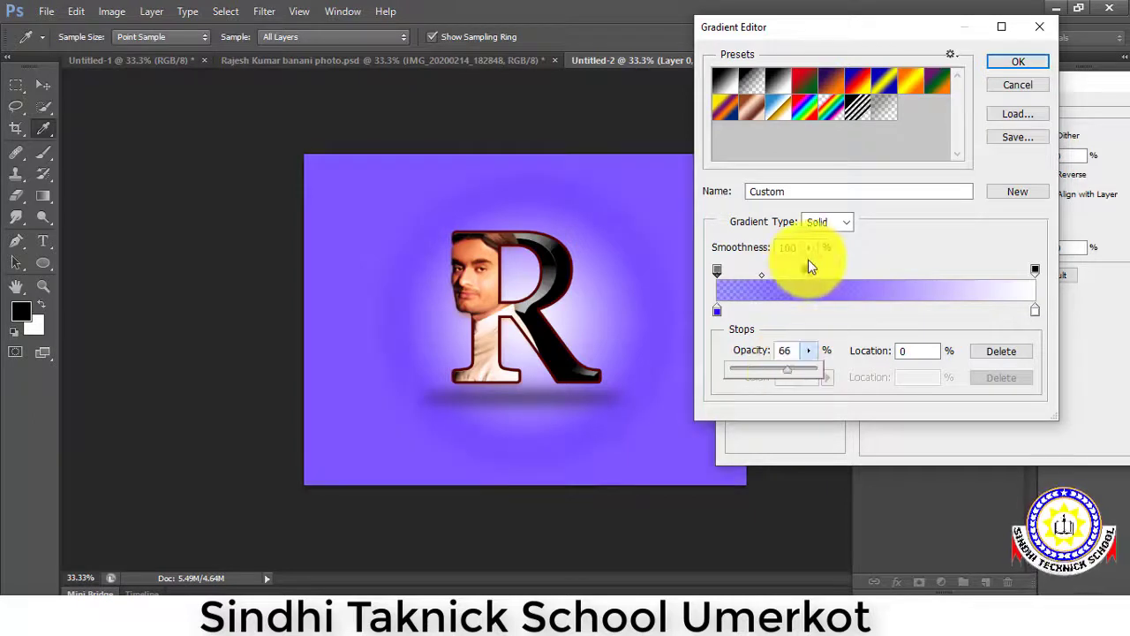
{"action": "left_click", "coordinate": [805, 270]}
{"action": "mouse_move", "coordinate": [805, 292]}
{"action": "left_mouse_down"}
{"action": "mouse_move", "coordinate": [814, 358]}
{"action": "mouse_move", "coordinate": [778, 364]}
{"action": "mouse_move", "coordinate": [793, 380]}
{"action": "left_mouse_up"}
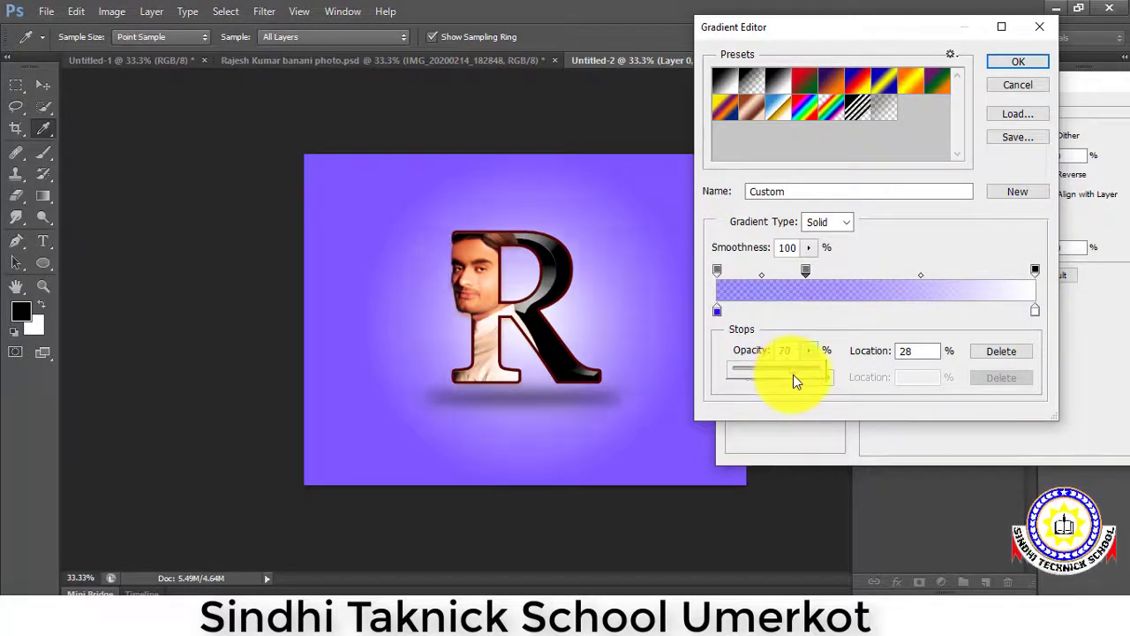
{"action": "left_click", "coordinate": [1011, 60]}
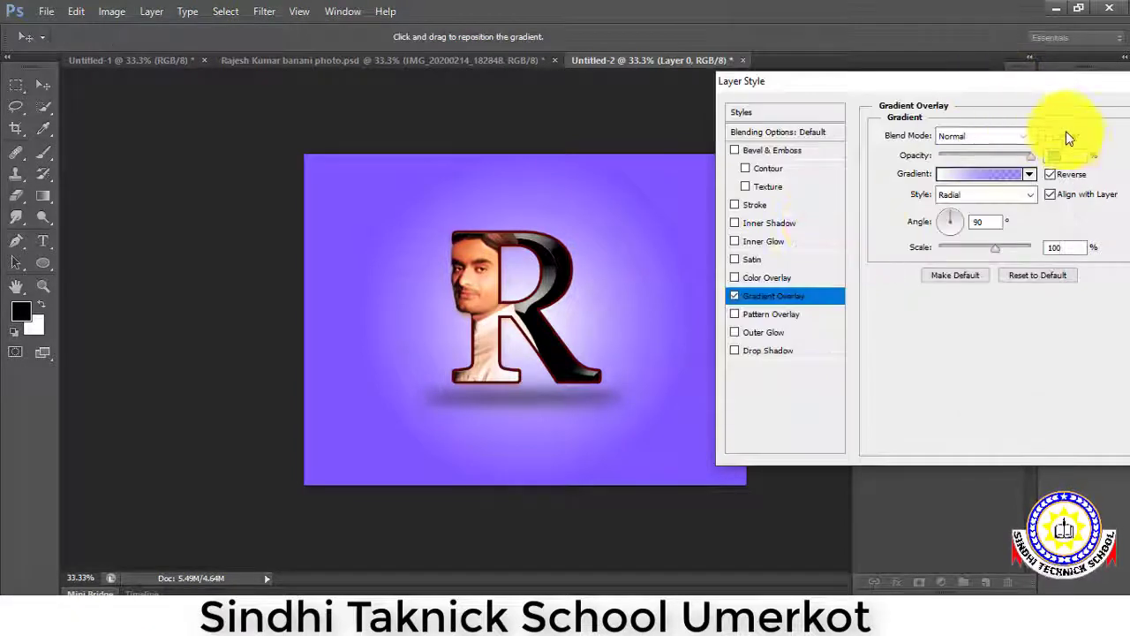
Step: Apply the gradient overlay style and adjust the Ellipse 1 shadow's opacity
{"action": "left_click_drag", "start_coordinate": [1022, 77], "coordinate": [910, 126]}
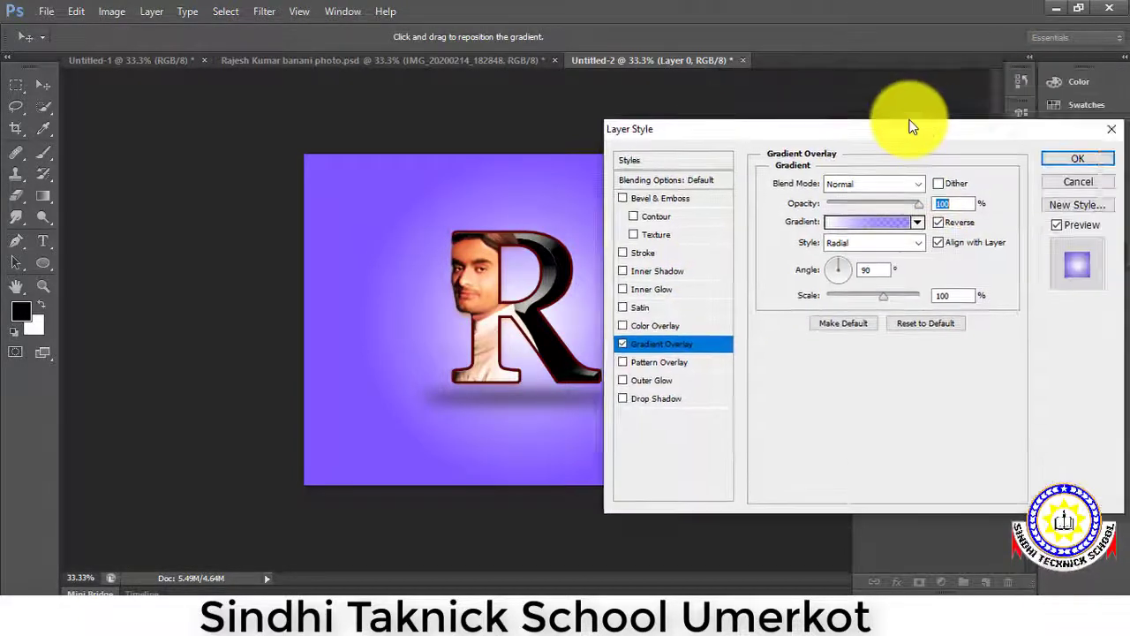
{"action": "left_click", "coordinate": [1081, 161]}
{"action": "left_click", "coordinate": [590, 393]}
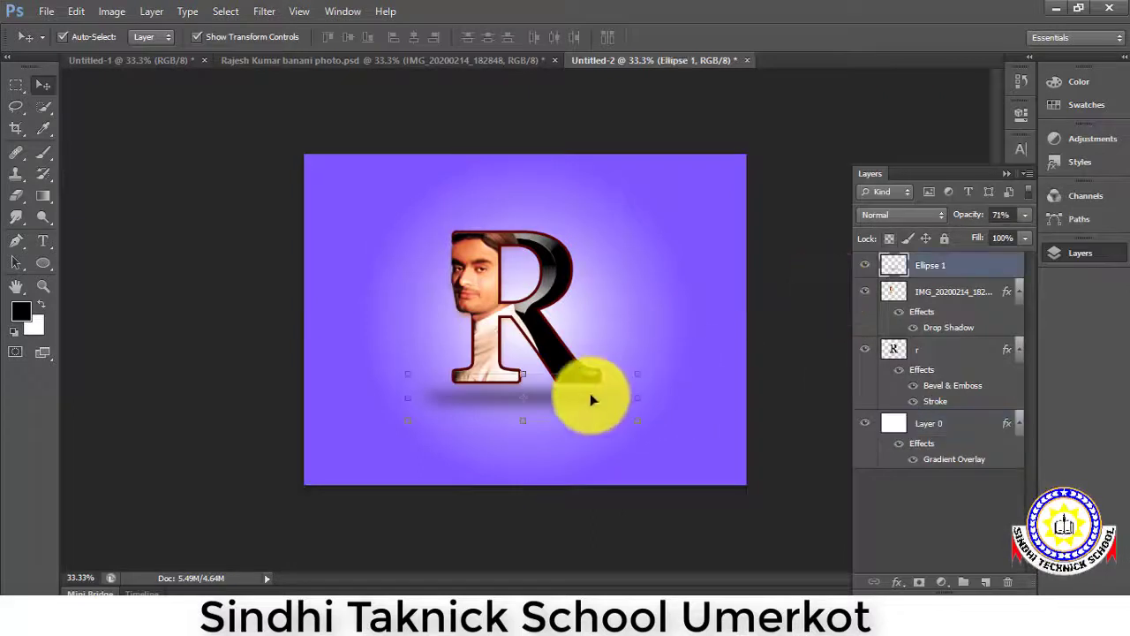
{"action": "left_click", "coordinate": [1026, 218]}
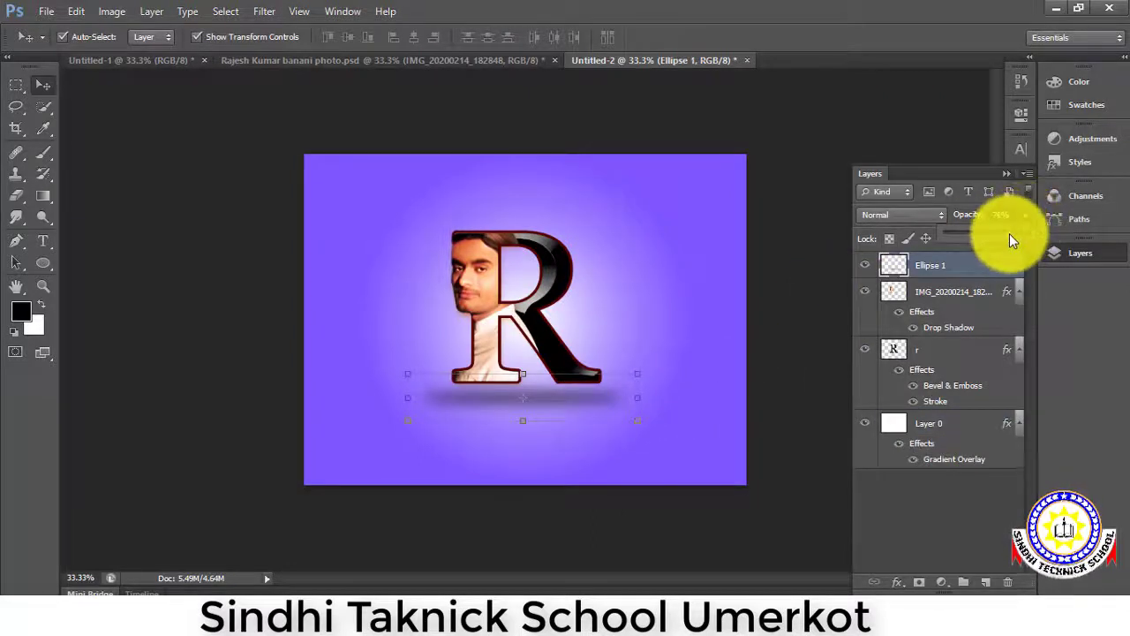
{"action": "left_click", "coordinate": [797, 378]}
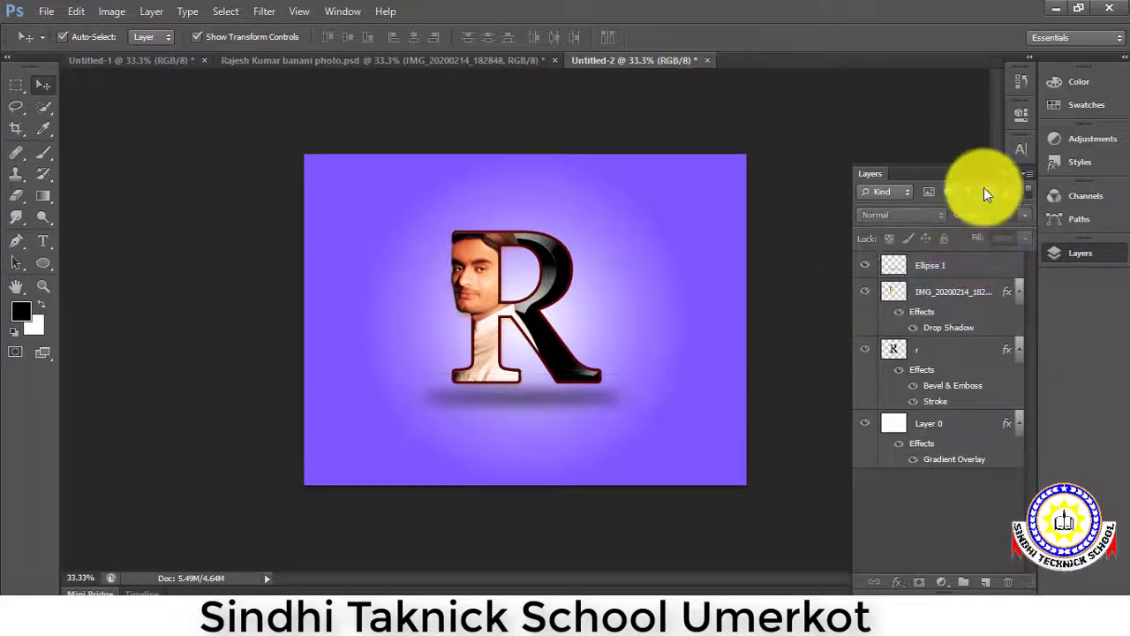
Step: Collapse the Layers panel and zoom out to 33.3% to see the whole composition
{"action": "left_click", "coordinate": [1009, 172]}
{"action": "key", "text": "ctrl+plus"}
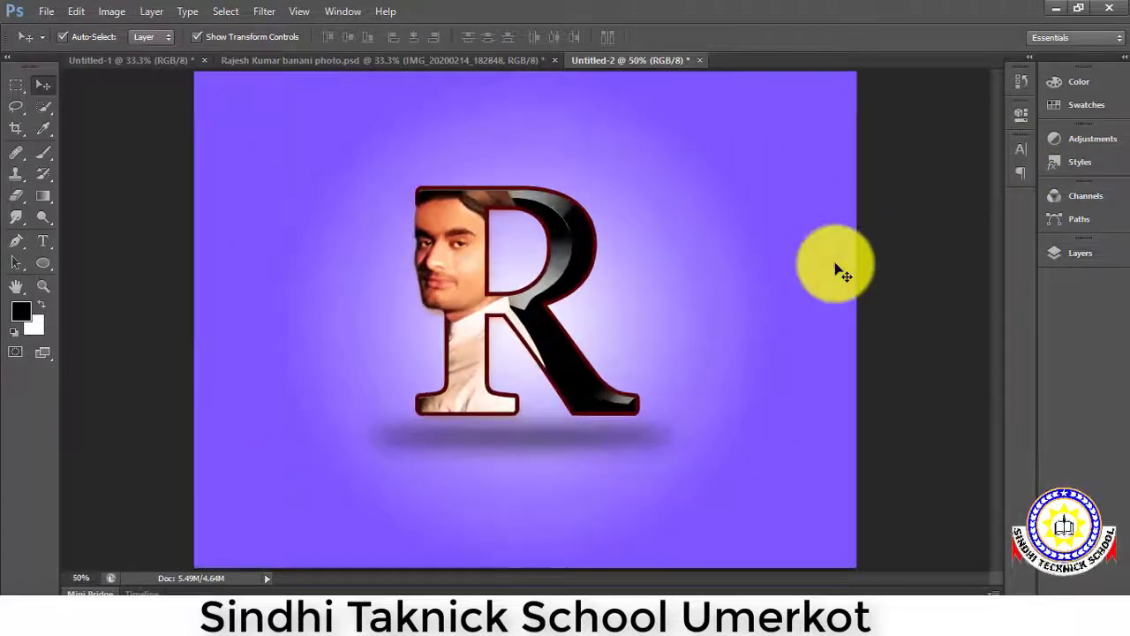
{"action": "key", "text": "ctrl+minus"}
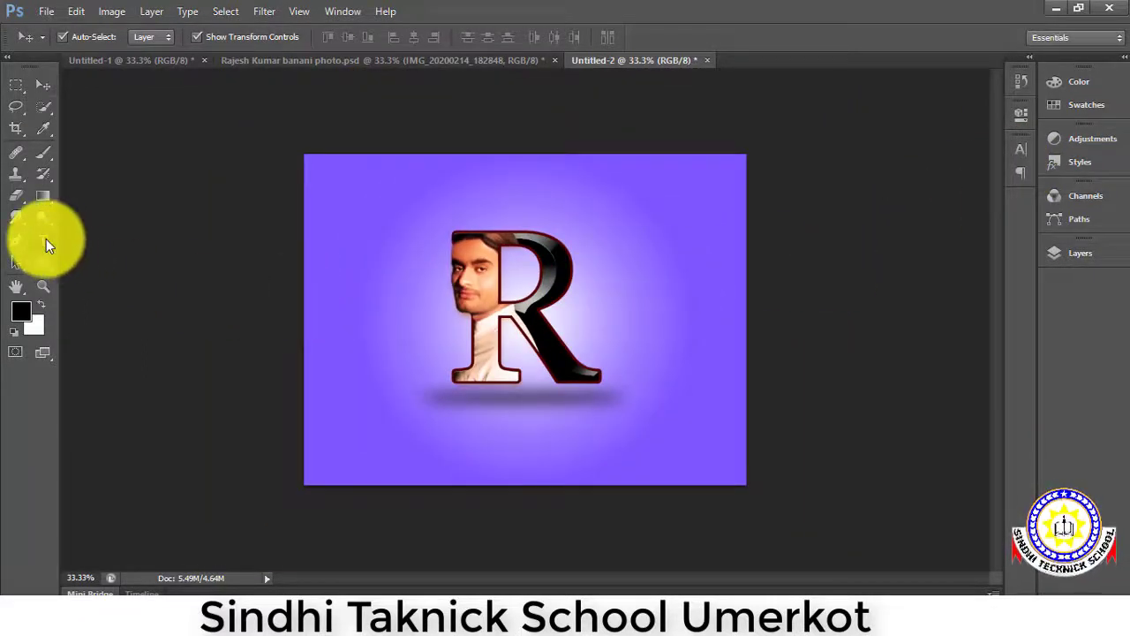
{"action": "left_click", "coordinate": [42, 240]}
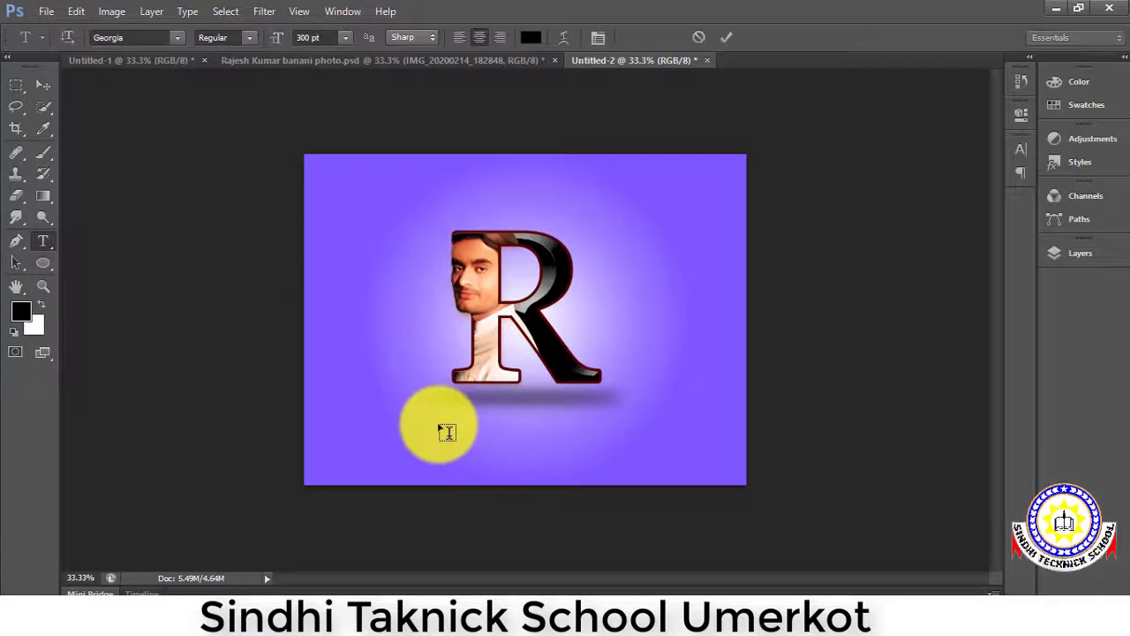
Step: Type the spaced word BANANI below the R and size it to 72 pt Georgia
{"action": "type", "text": "B A"}
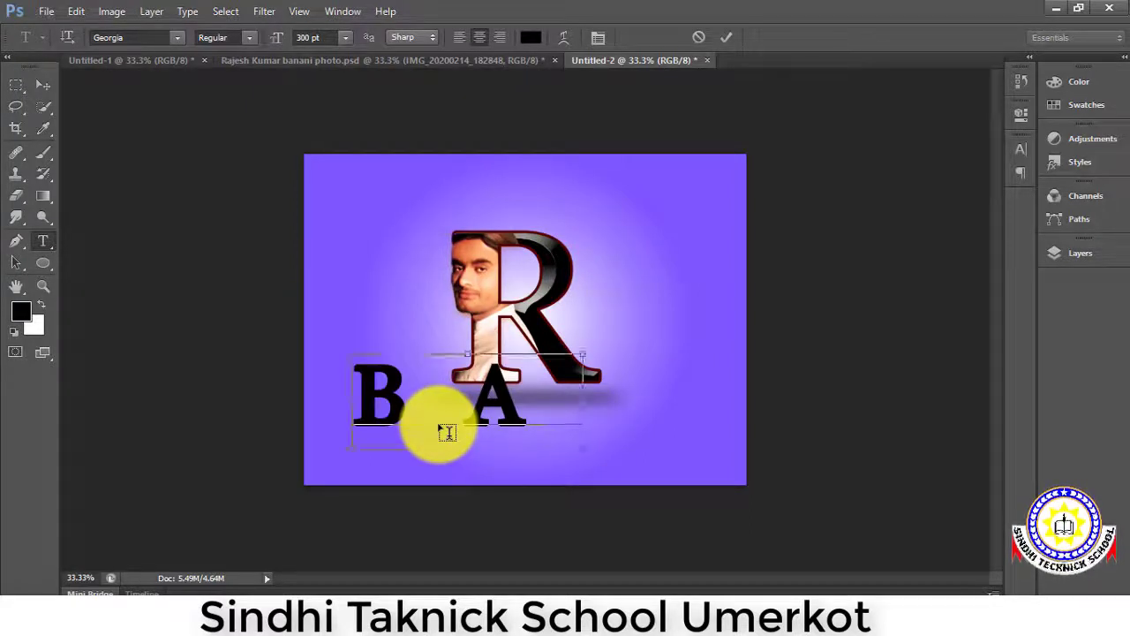
{"action": "key", "text": "ctrl+a"}
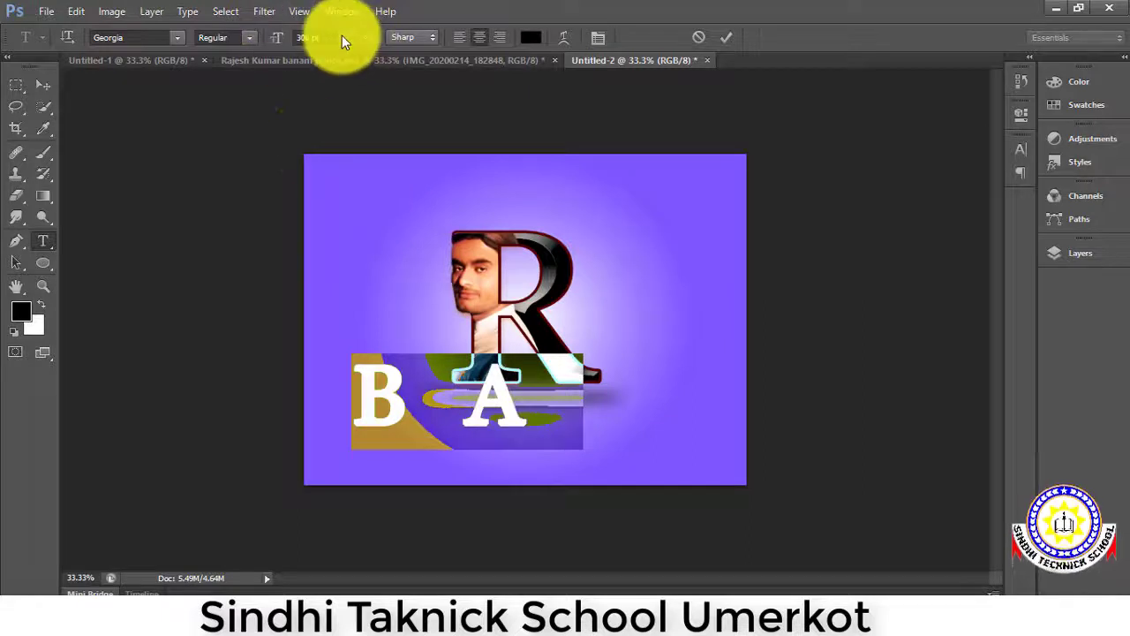
{"action": "left_click", "coordinate": [346, 38]}
{"action": "left_click", "coordinate": [331, 187]}
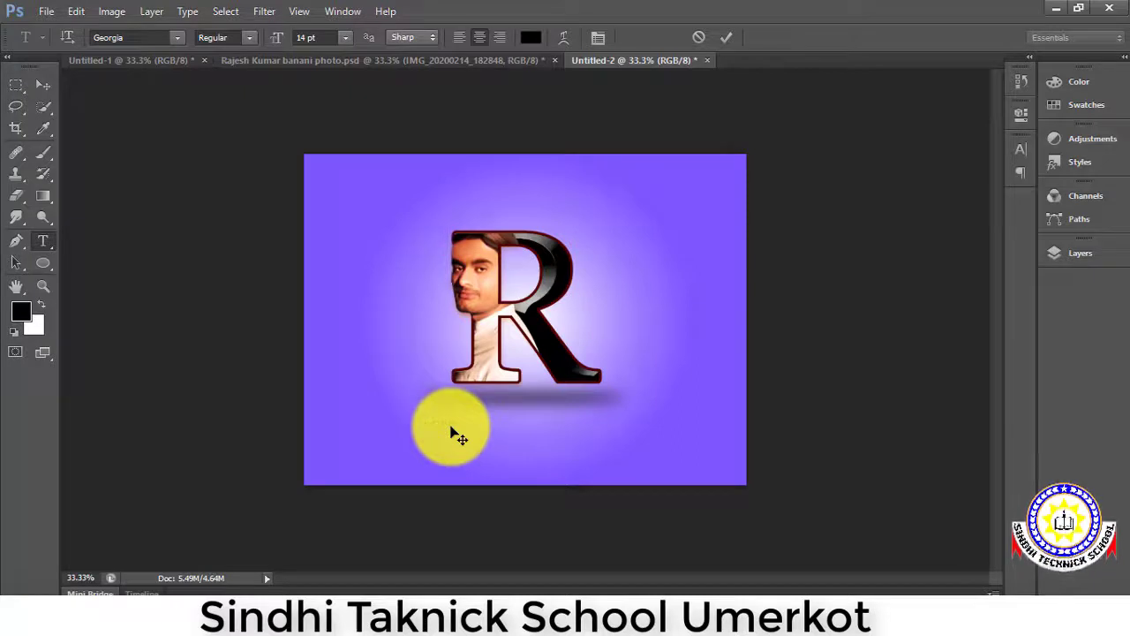
{"action": "type", "text": "BANANI"}
{"action": "left_click", "coordinate": [339, 41]}
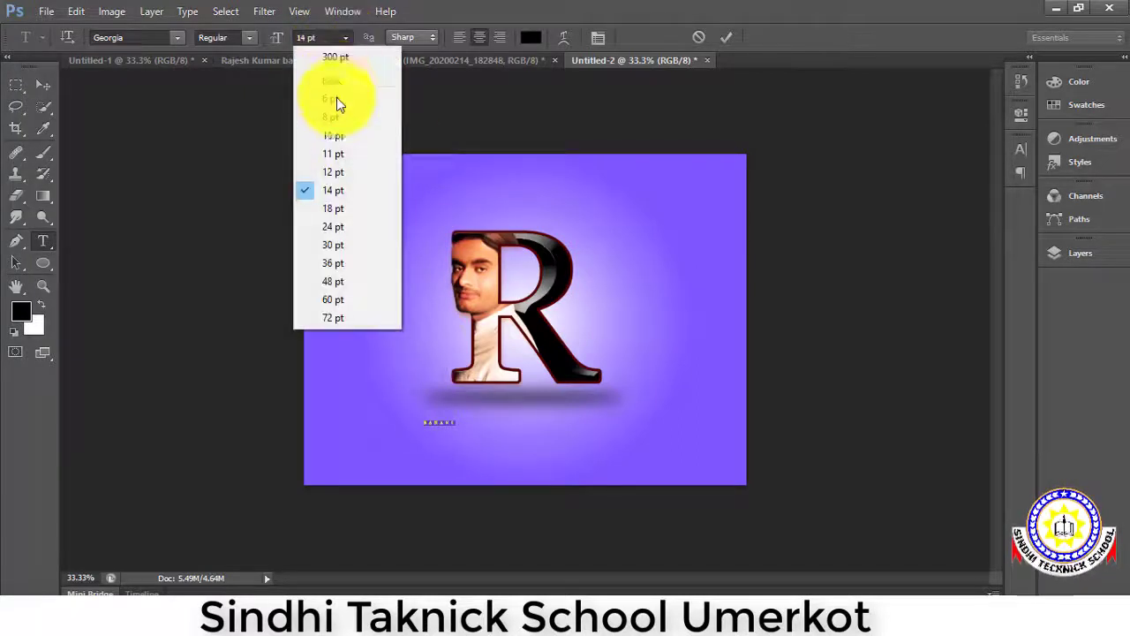
{"action": "left_click", "coordinate": [339, 262]}
{"action": "left_click", "coordinate": [346, 38]}
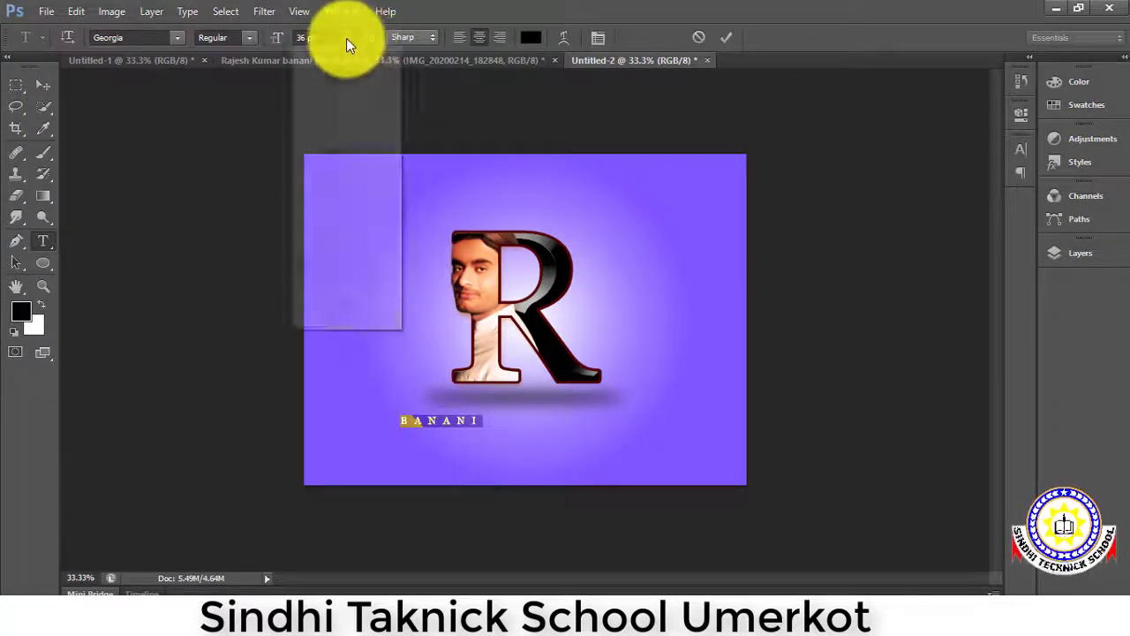
{"action": "left_click", "coordinate": [362, 322]}
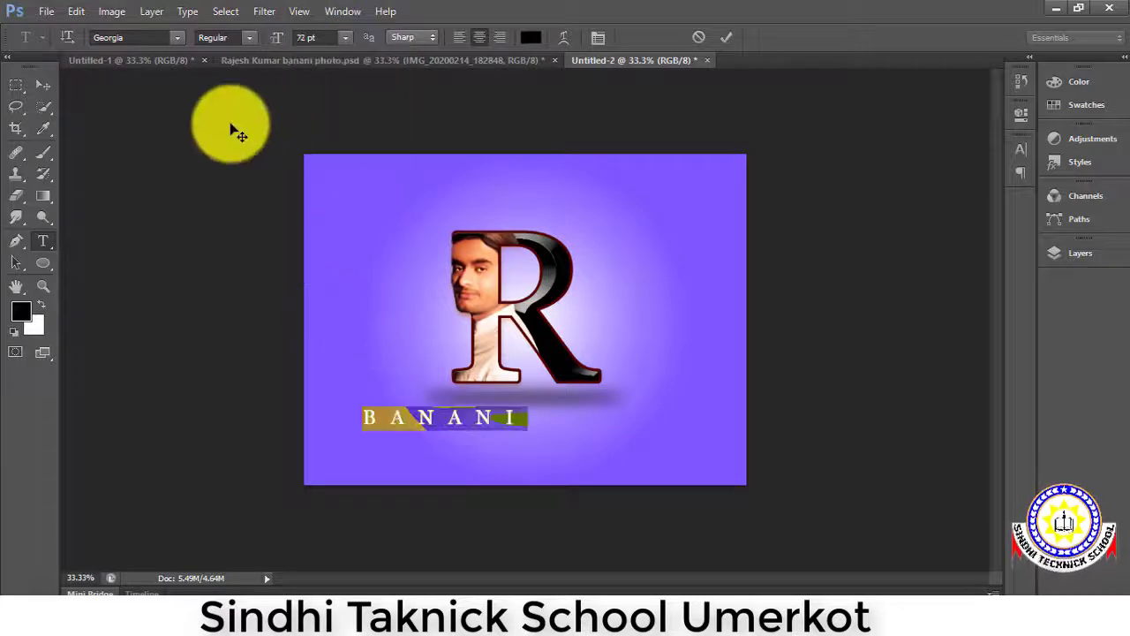
{"action": "left_click", "coordinate": [47, 83]}
Step: Nudge the BANANI text right until it sits centred under the R
{"action": "key", "text": "shift+Right"}
{"action": "key", "text": "shift+Right"}
{"action": "key", "text": "shift+Right"}
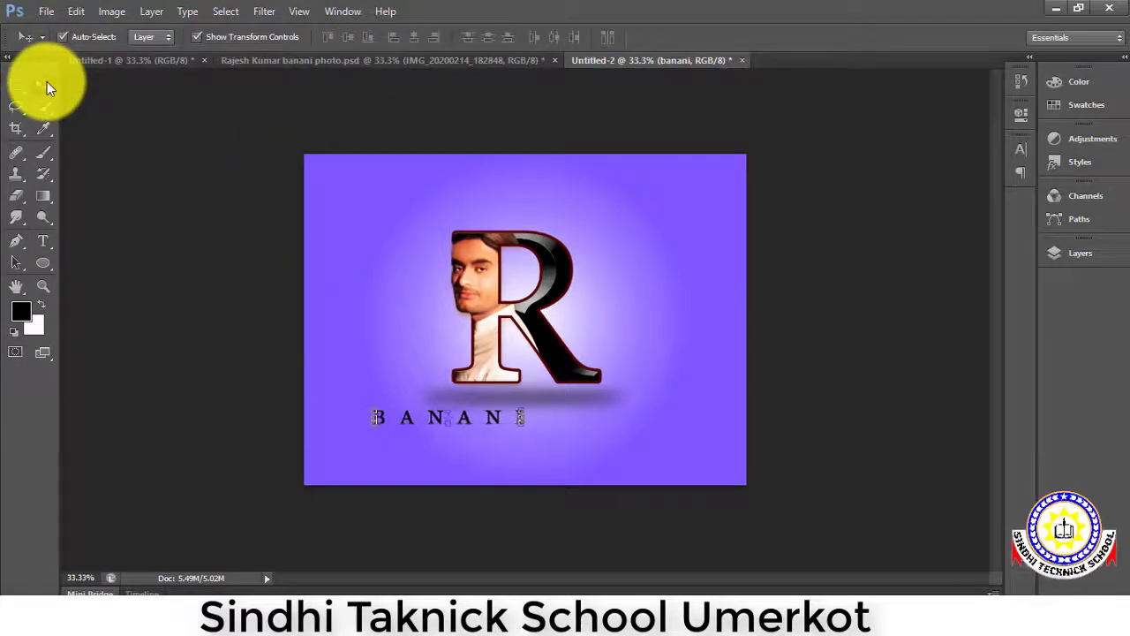
{"action": "key", "text": "shift+Right"}
{"action": "key", "text": "shift+Right"}
{"action": "key", "text": "shift+Right"}
{"action": "key", "text": "shift+Right"}
{"action": "key", "text": "shift+Right"}
{"action": "key", "text": "shift+Right"}
{"action": "key", "text": "shift+Right"}
{"action": "key", "text": "shift+Right"}
{"action": "key", "text": "shift+Right"}
{"action": "key", "text": "shift+Right"}
{"action": "key", "text": "shift+Right"}
{"action": "key", "text": "shift+Right"}
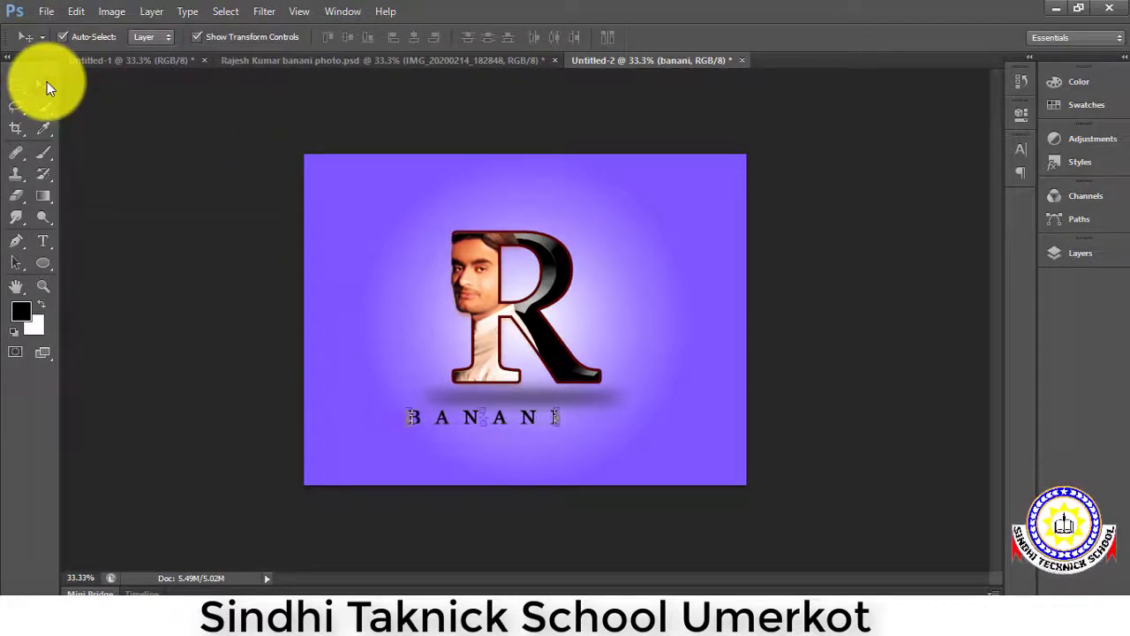
{"action": "key", "text": "shift+Right"}
{"action": "key", "text": "shift+Right"}
{"action": "key", "text": "shift+Right"}
{"action": "key", "text": "shift+Right"}
{"action": "key", "text": "shift+Right"}
{"action": "key", "text": "shift+Right"}
{"action": "key", "text": "shift+Right"}
{"action": "key", "text": "shift+Right"}
{"action": "key", "text": "shift+Right"}
{"action": "key", "text": "shift+Right"}
{"action": "key", "text": "shift+Right"}
{"action": "key", "text": "shift+Right"}
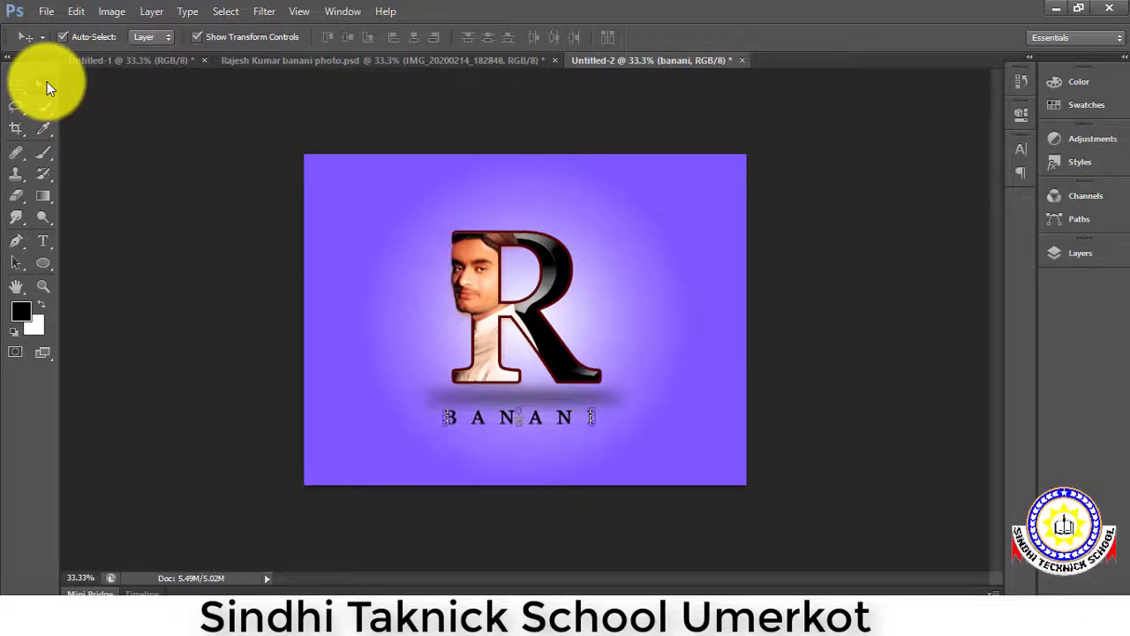
{"action": "key", "text": "shift+Right"}
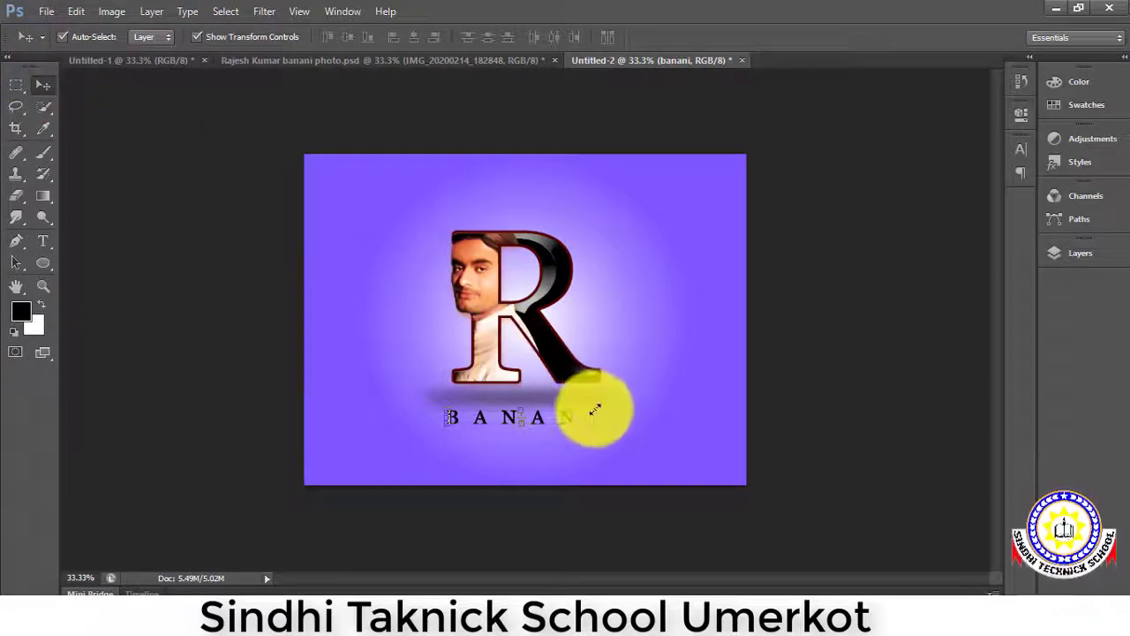
Step: Scale the BANANI text up to about 124% with Free Transform
{"action": "key", "text": "ctrl+t"}
{"action": "left_click_drag", "start_coordinate": [593, 407], "coordinate": [622, 423]}
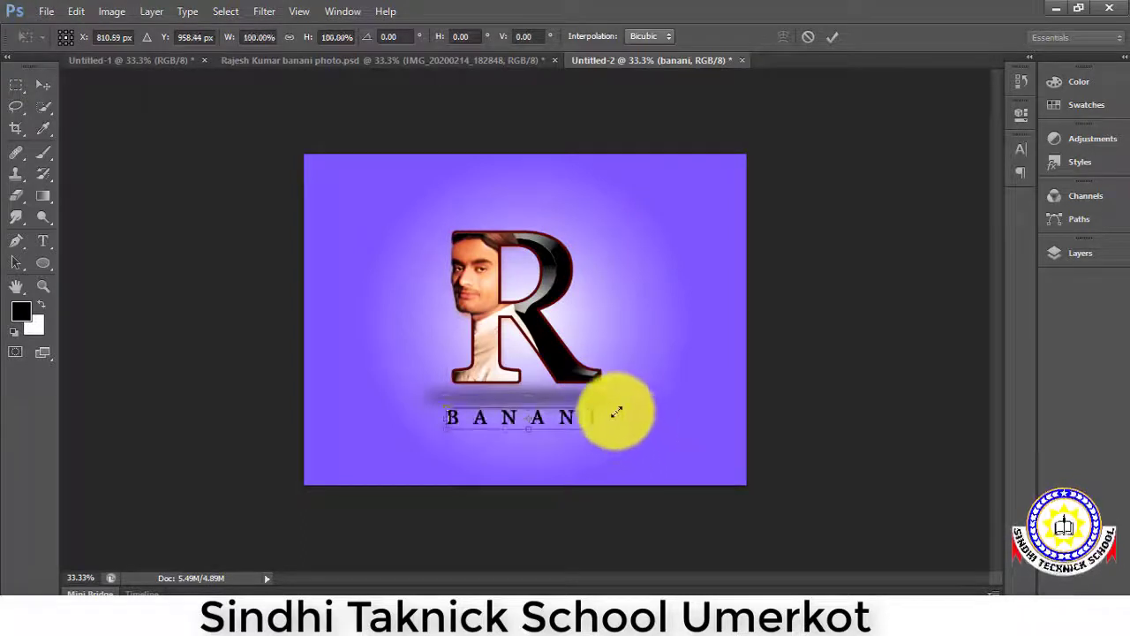
{"action": "left_click_drag", "start_coordinate": [609, 405], "coordinate": [629, 391]}
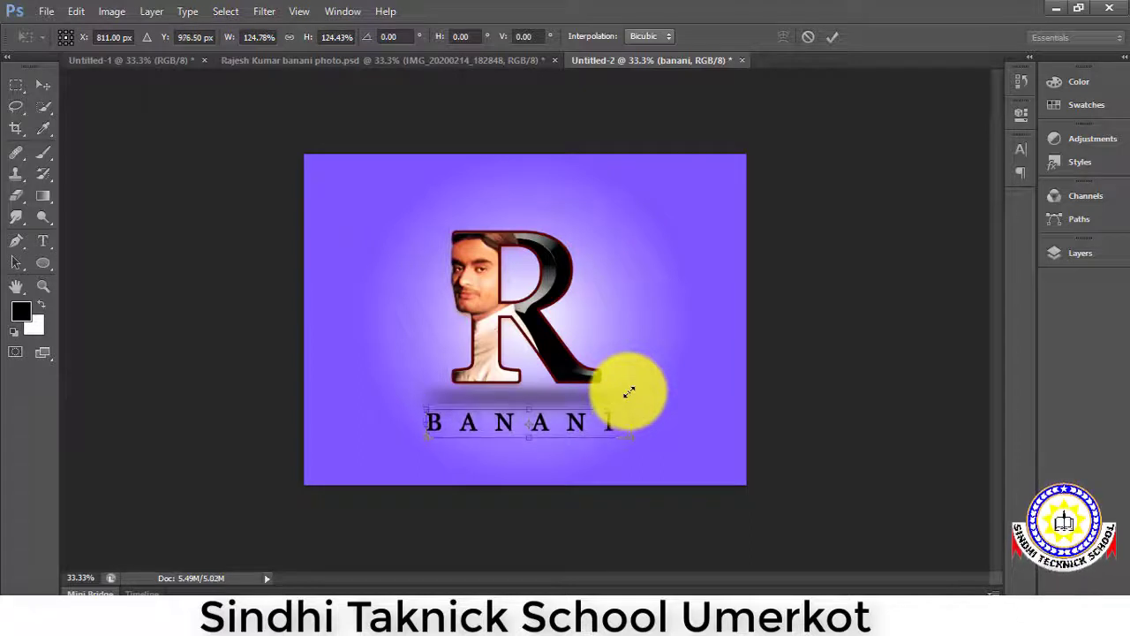
{"action": "key", "text": "Return"}
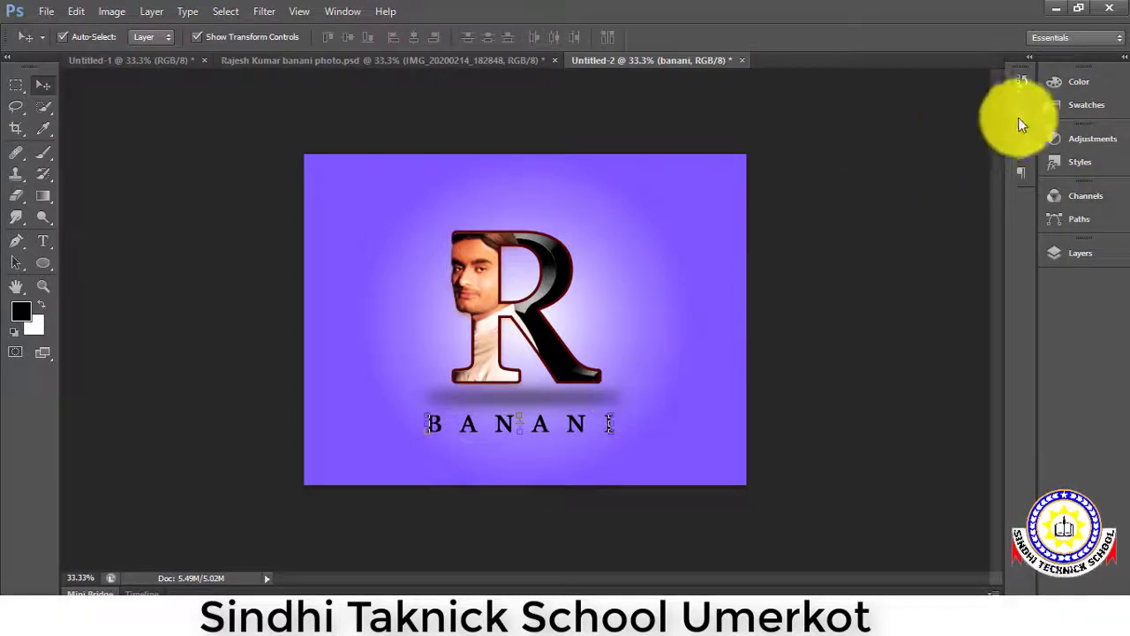
Step: Set the BANANI text colour to white #ffffff in the Character panel
{"action": "left_click", "coordinate": [1025, 153]}
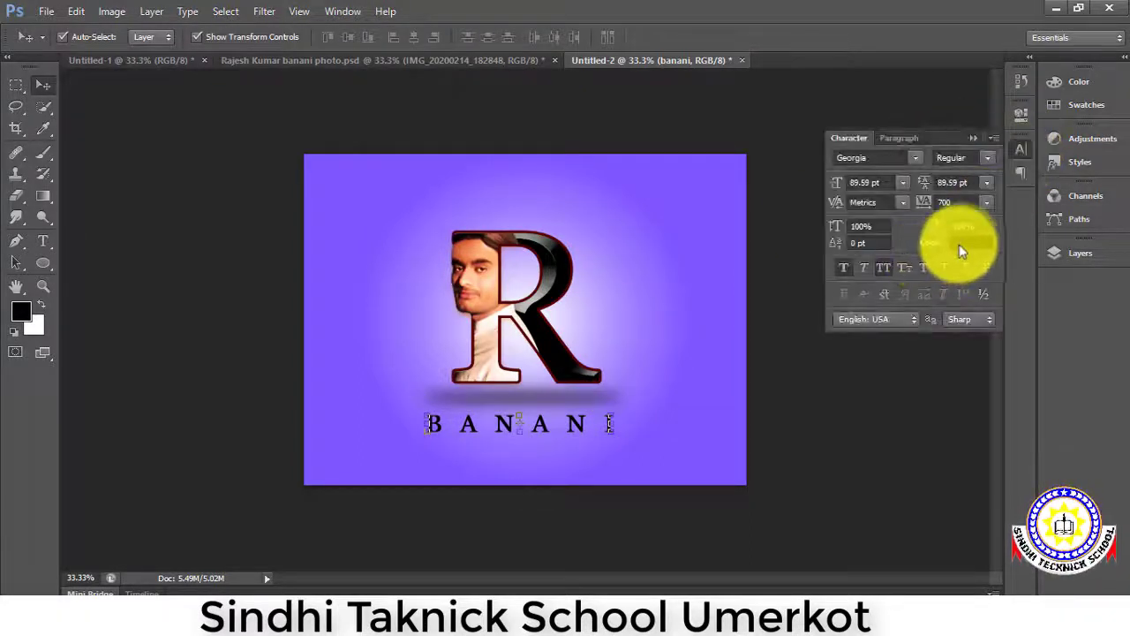
{"action": "left_click", "coordinate": [962, 242]}
{"action": "left_click", "coordinate": [793, 414]}
{"action": "left_click", "coordinate": [640, 222]}
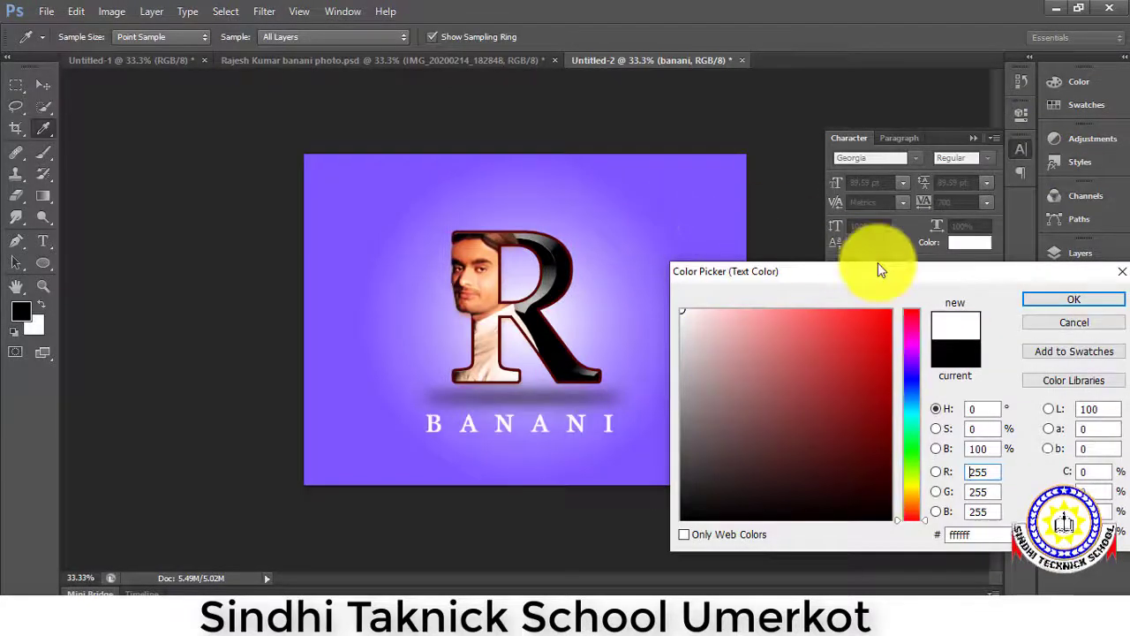
{"action": "left_click", "coordinate": [1056, 304]}
{"action": "key", "text": "v"}
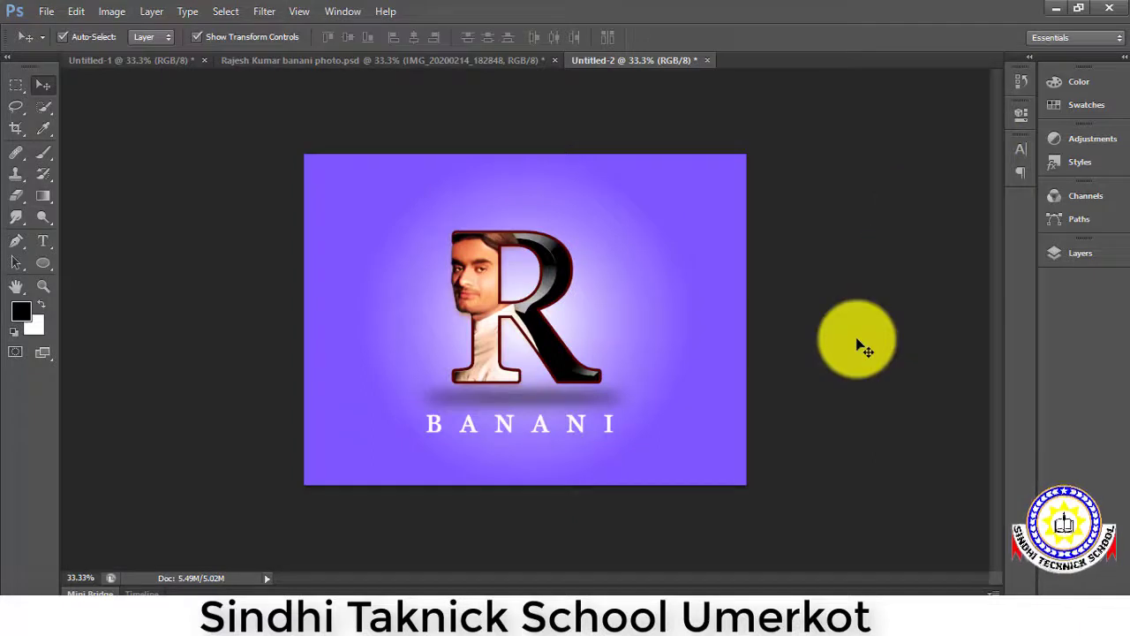
Step: Zoom in and out to check the white text, then review its character settings
{"action": "key", "text": "ctrl+plus"}
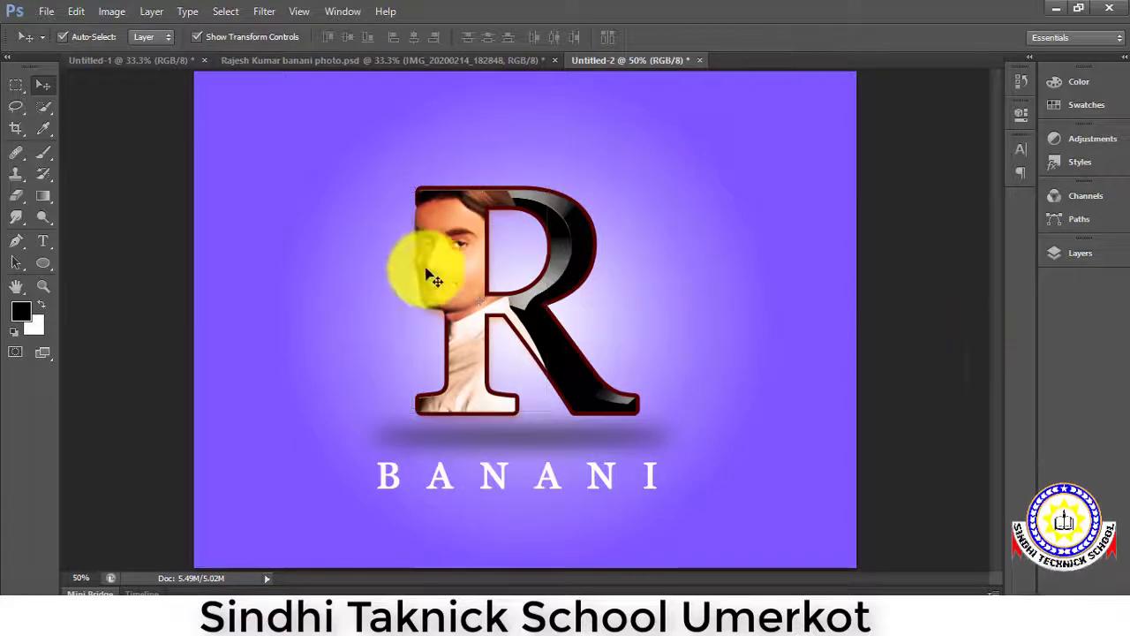
{"action": "key", "text": "ctrl+plus"}
{"action": "key", "text": "ctrl+minus"}
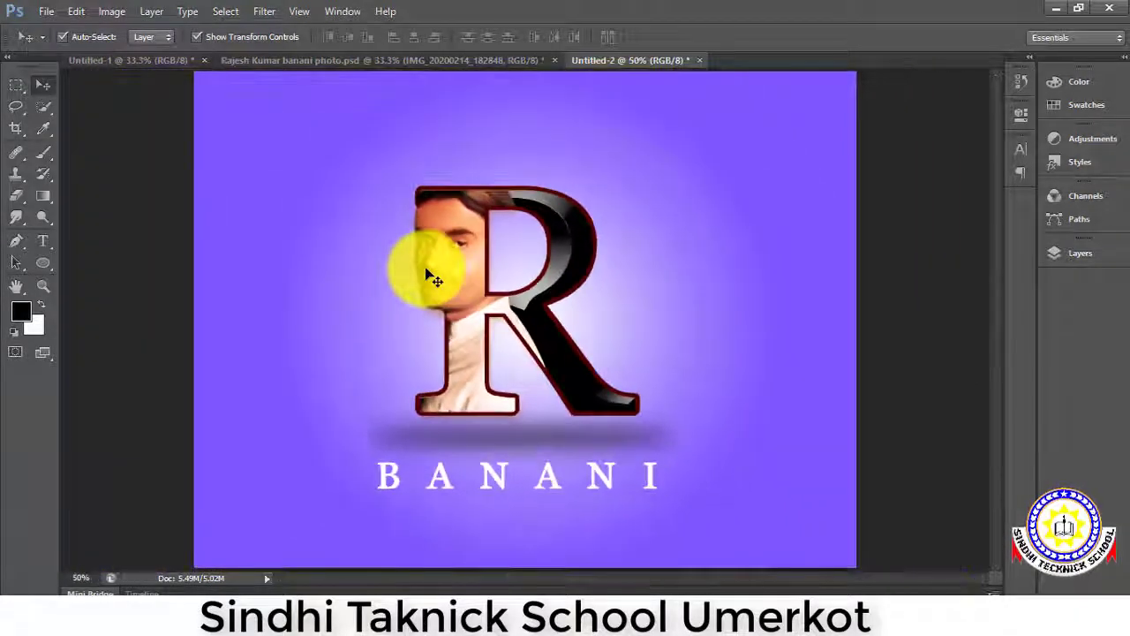
{"action": "key", "text": "ctrl+minus"}
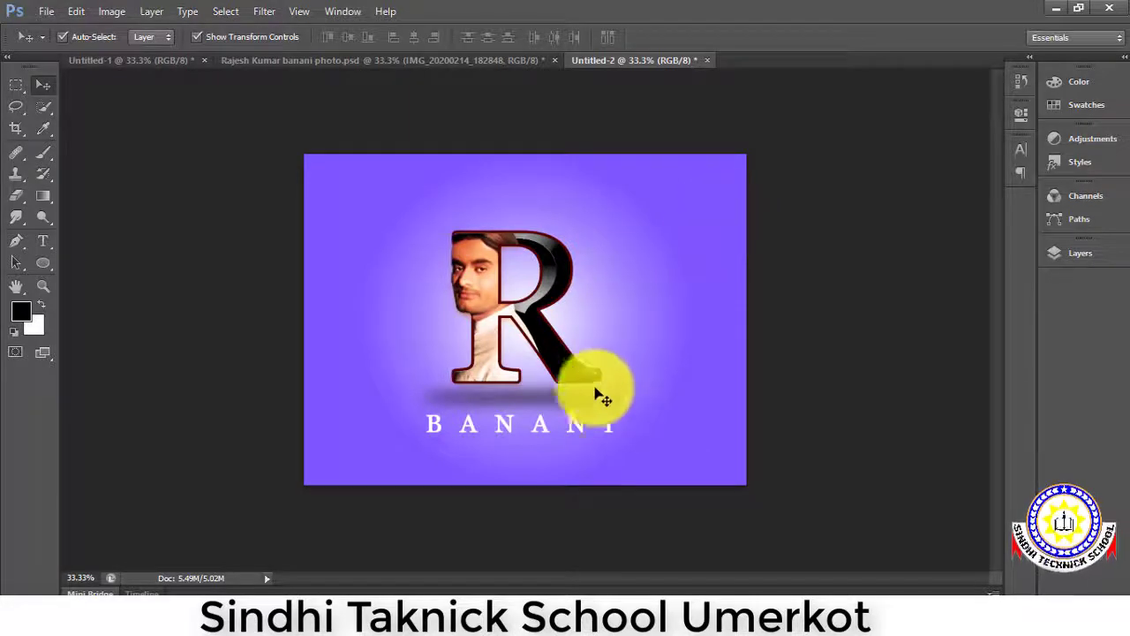
{"action": "left_click", "coordinate": [574, 430]}
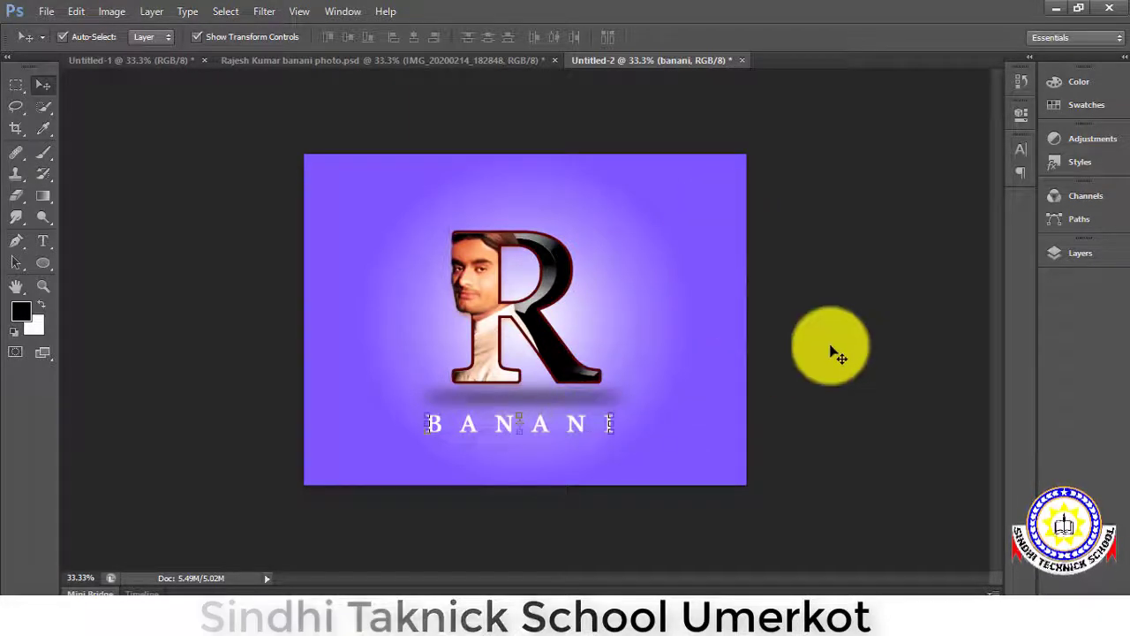
{"action": "left_click", "coordinate": [1021, 149]}
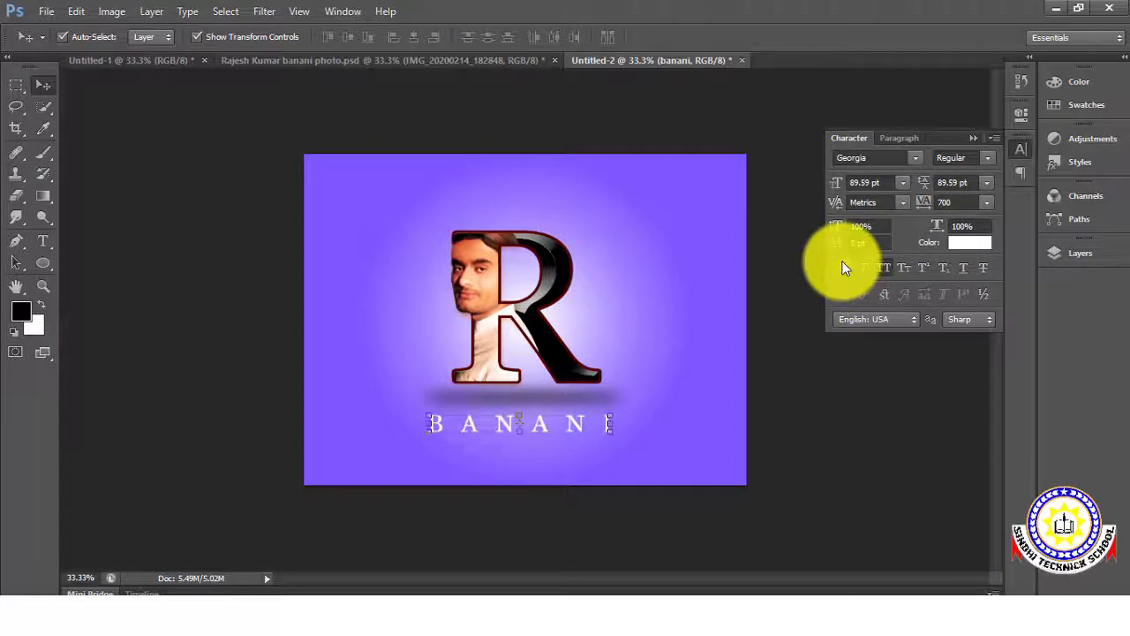